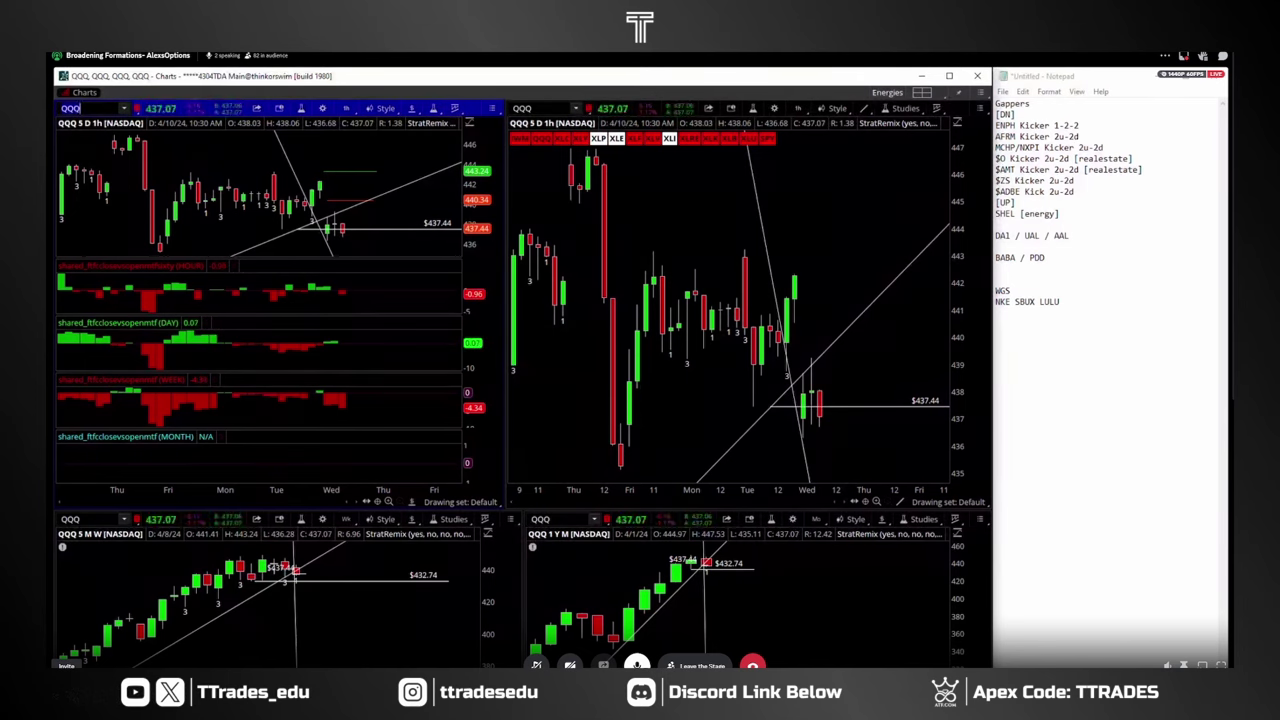
Change the chart grid to a single-chart layout showing only the hourly QQQ chart
left_click(1154, 301)
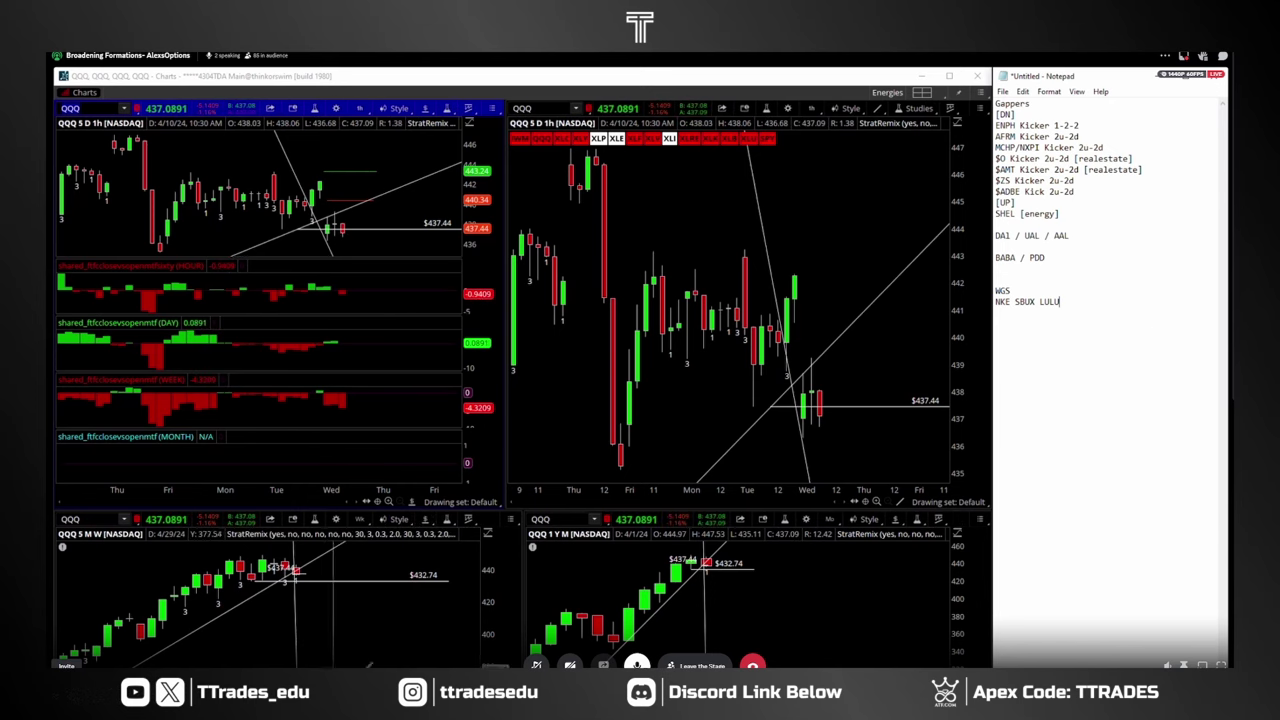
left_click(921, 92)
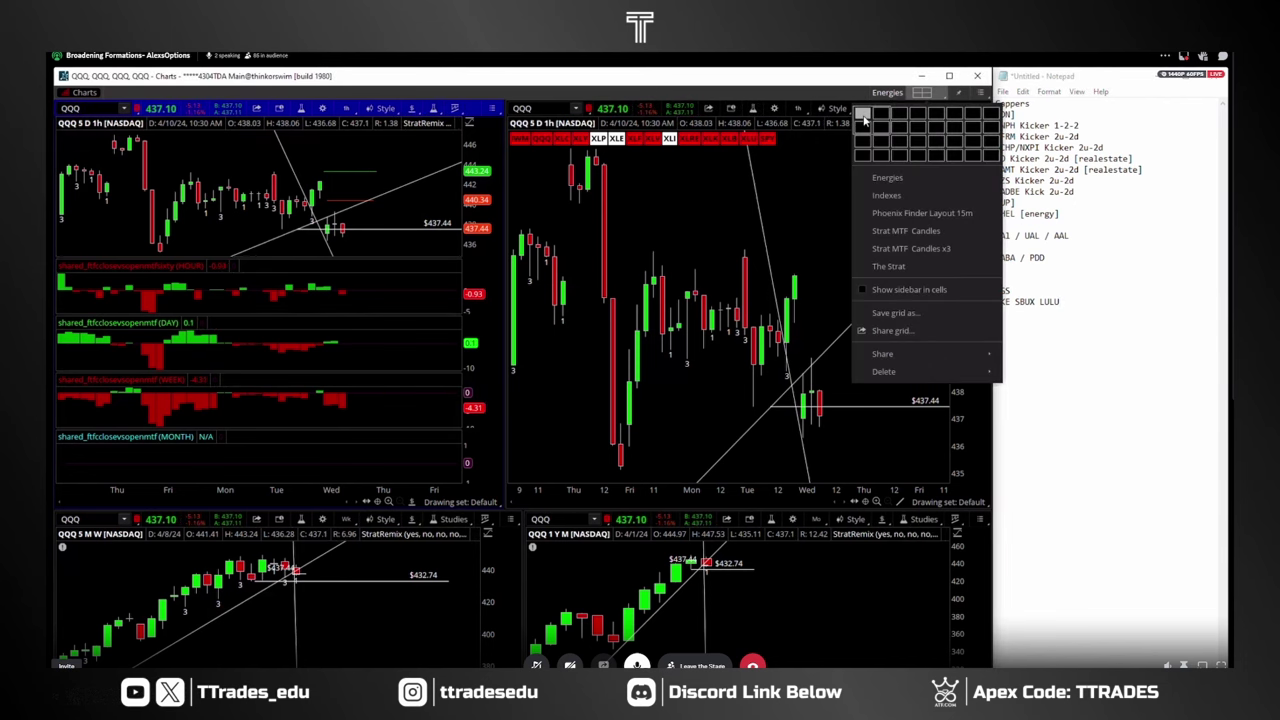
left_click(864, 116)
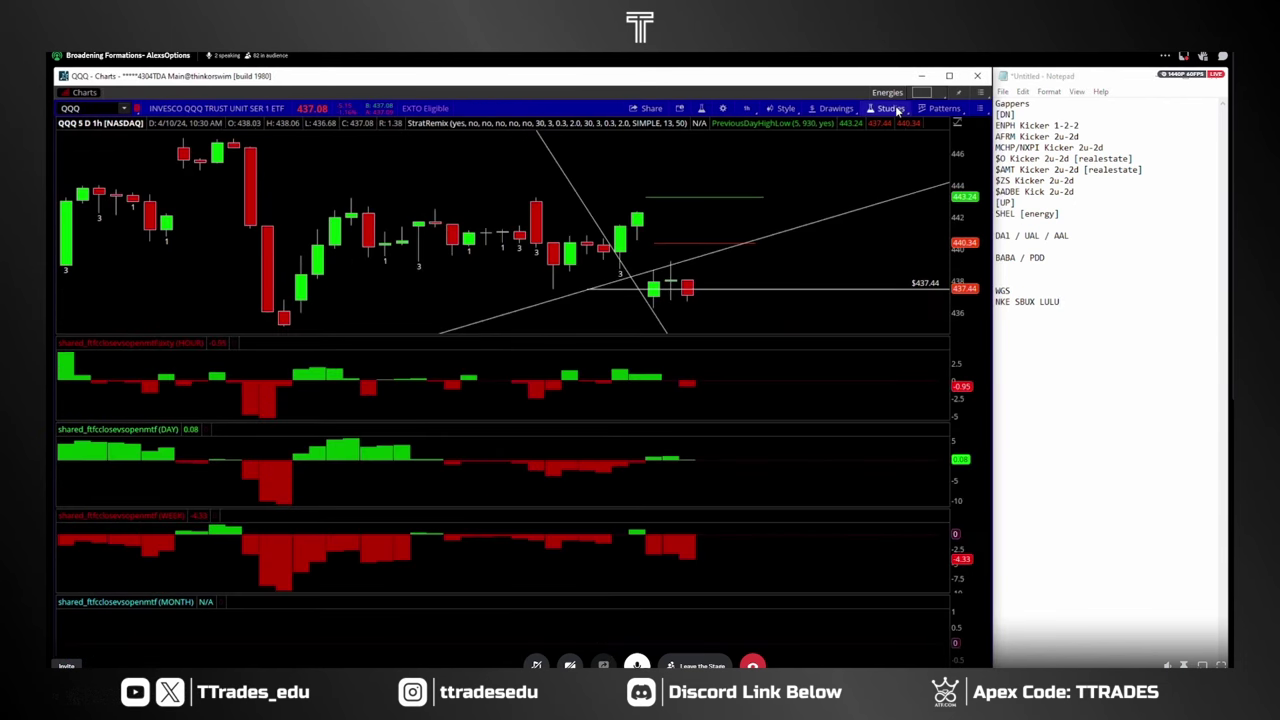
Remove the hour, day, week and month shared_ftfcclosevsopenmtf studies from the QQQ chart, keeping StratRemix and PreviousDayHighLow
left_click(890, 108)
left_click(840, 189)
left_click(815, 423)
left_click(806, 423)
left_click(806, 396)
left_click(806, 368)
left_click(806, 341)
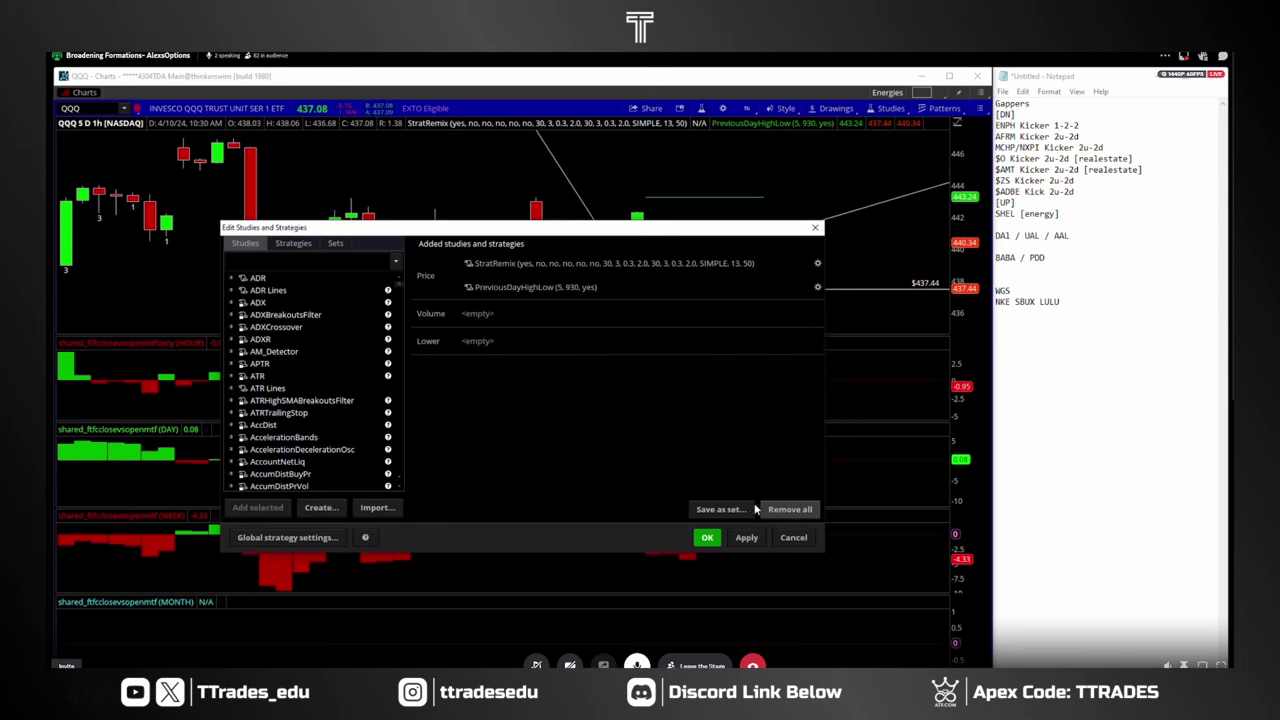
left_click(707, 537)
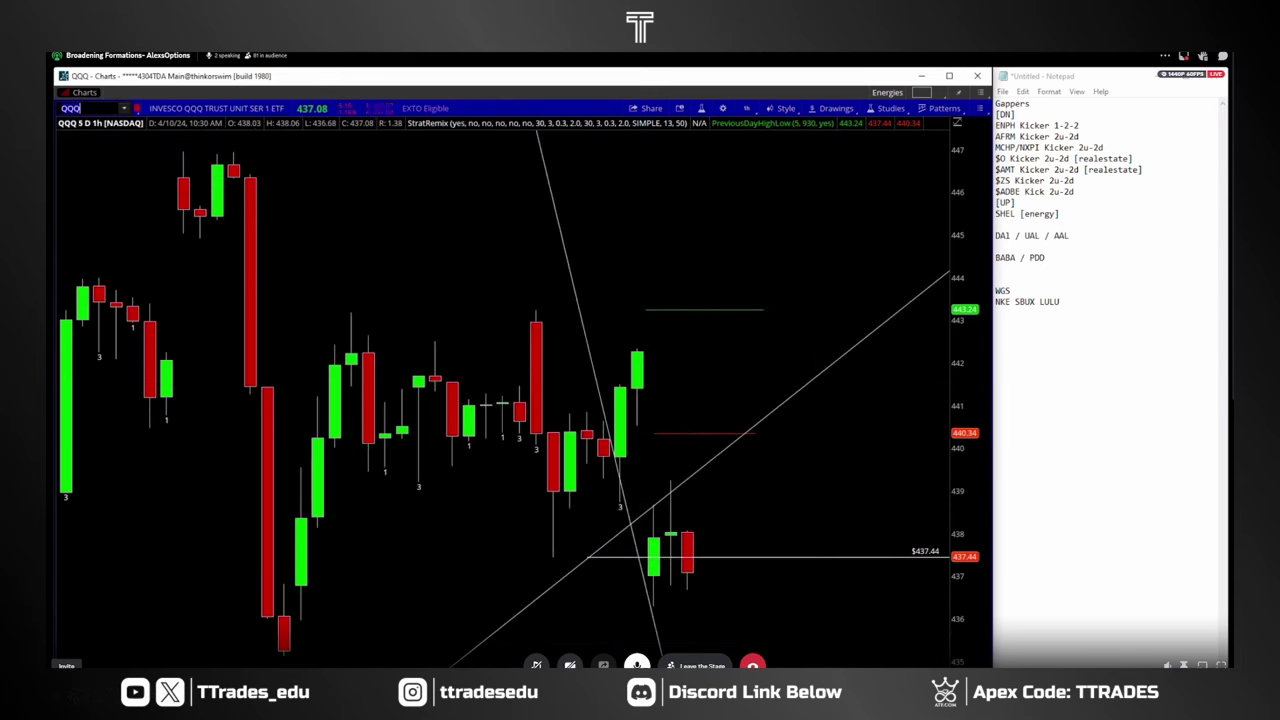
Load the /ES symbol and clear all drawings from its Default drawing set
type("/ES")
key("Return")
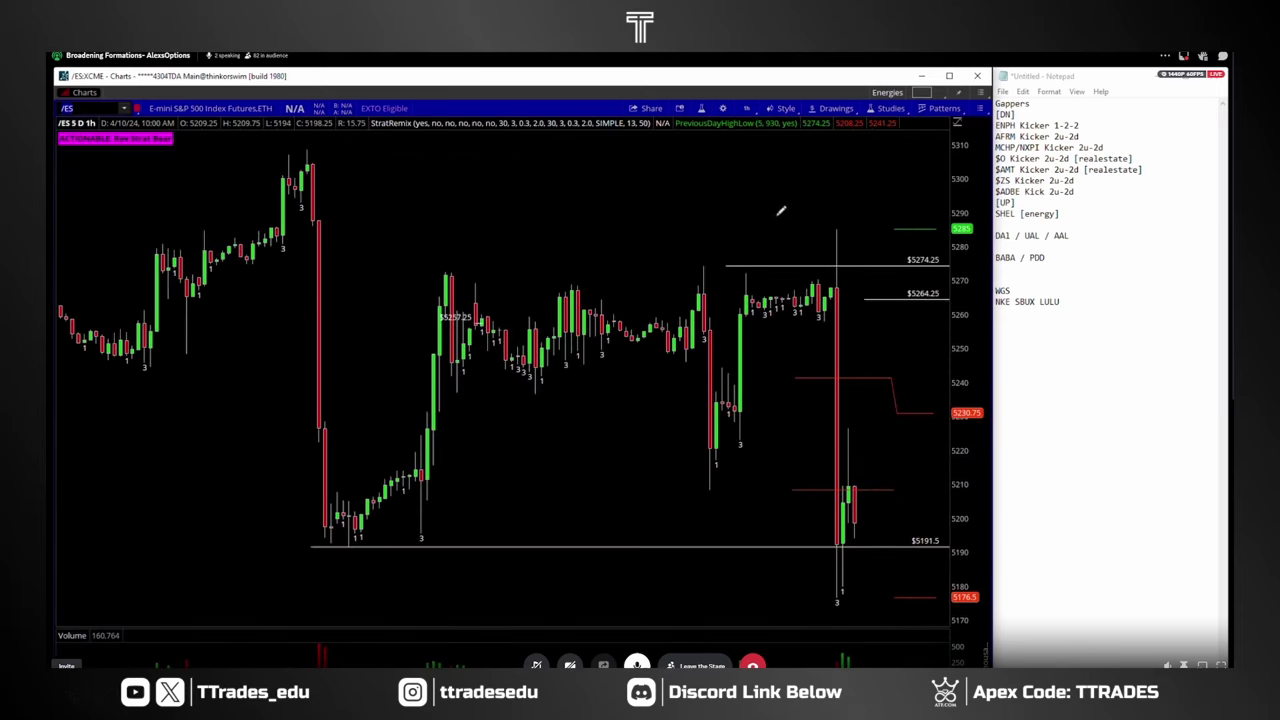
right_click(562, 421)
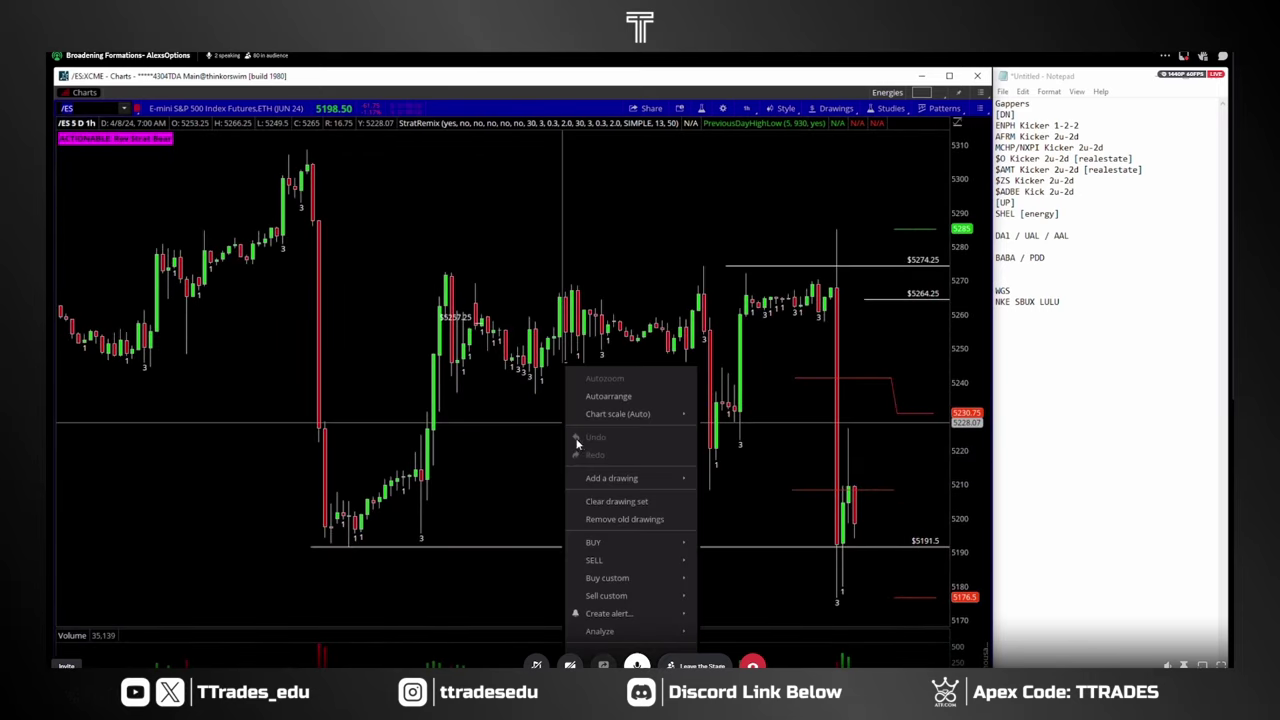
left_click(597, 500)
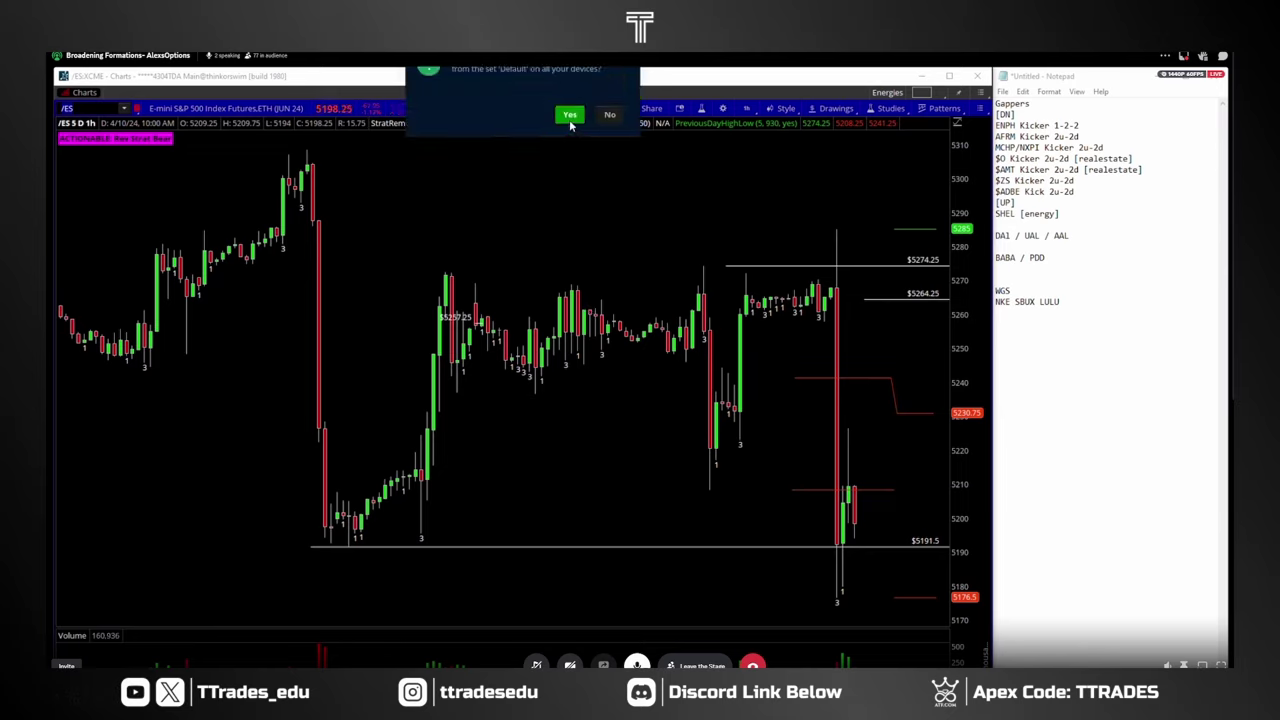
left_click(568, 141)
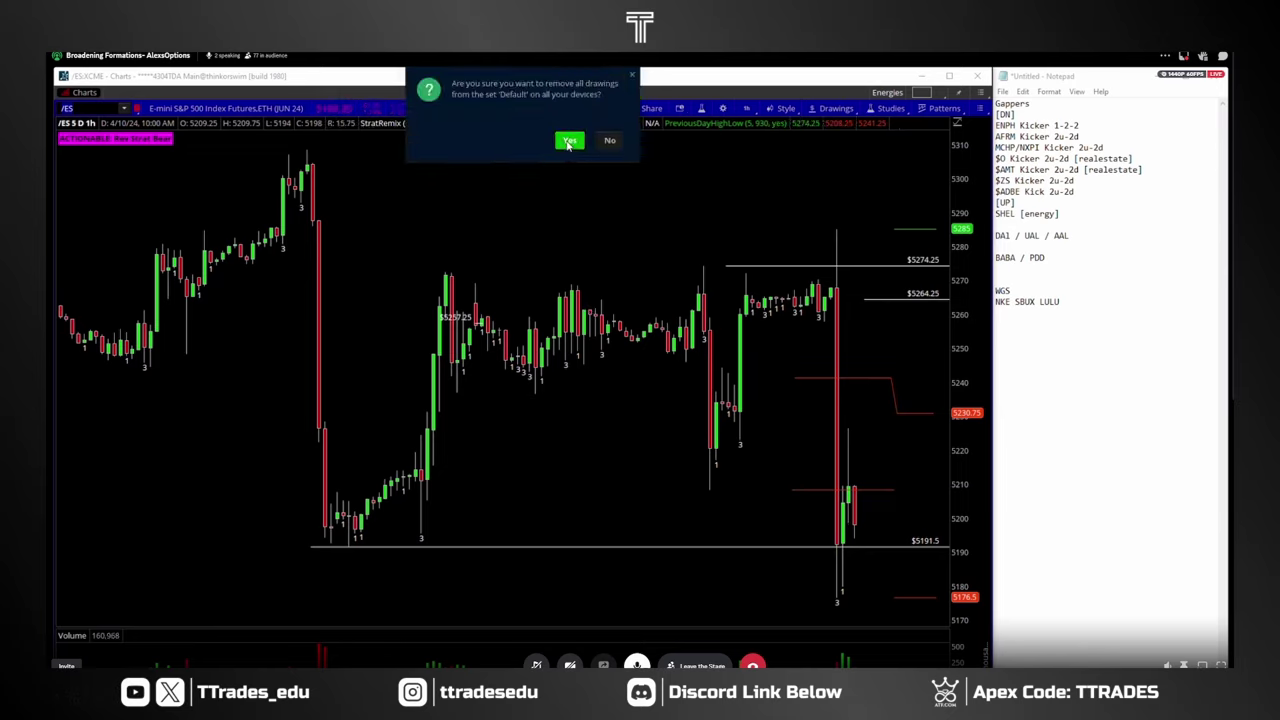
Draw two diverging trendlines on the hourly /ES chart, one through the swing highs and one through the swing lows
middle_click(596, 240)
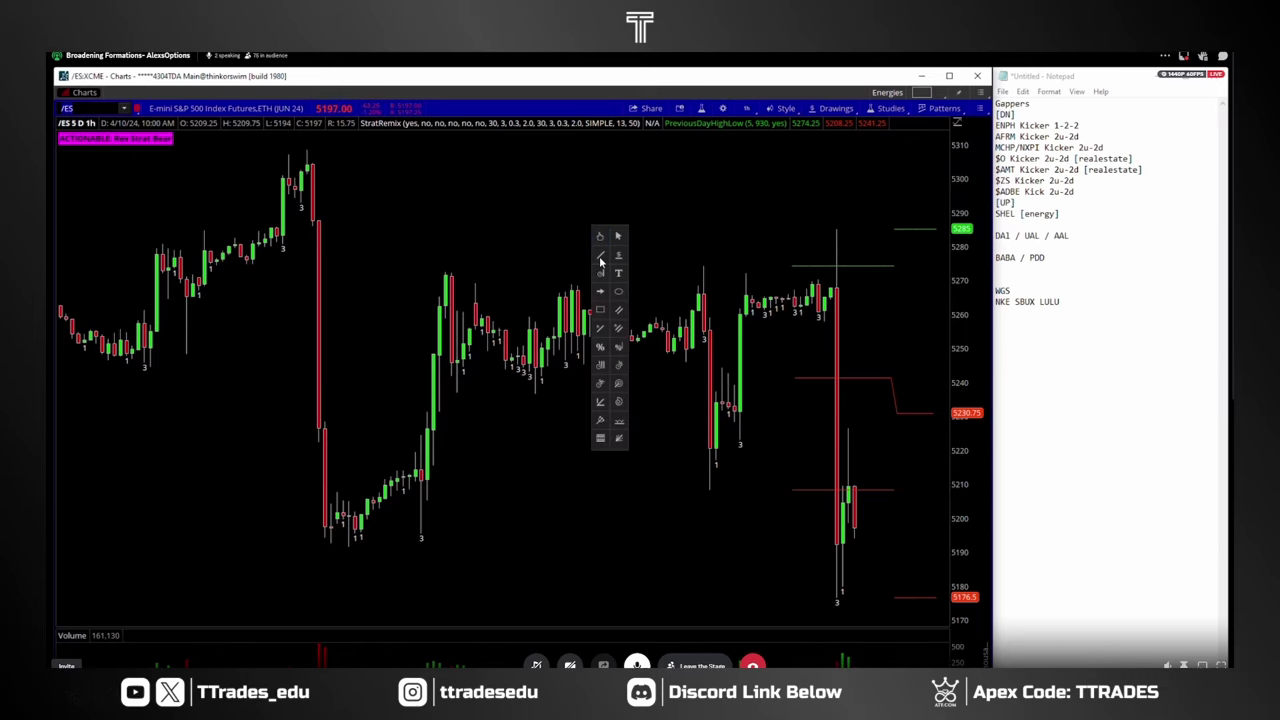
left_click(600, 254)
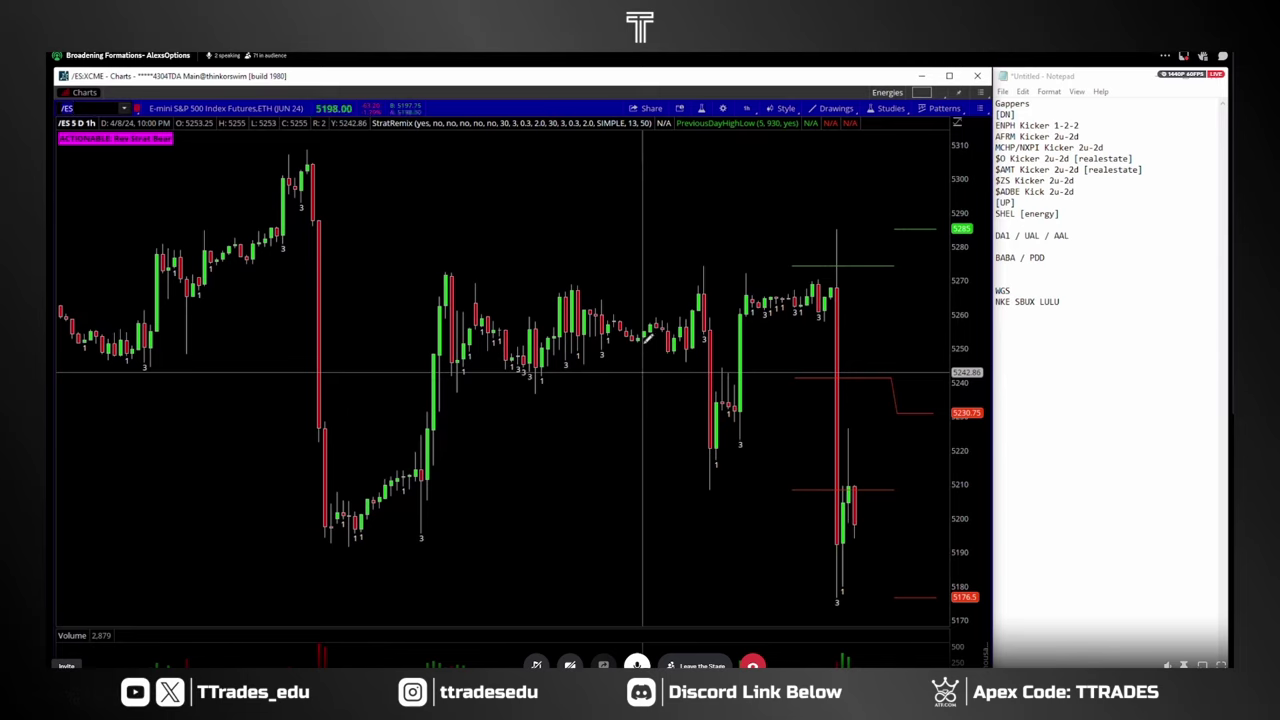
left_click(706, 262)
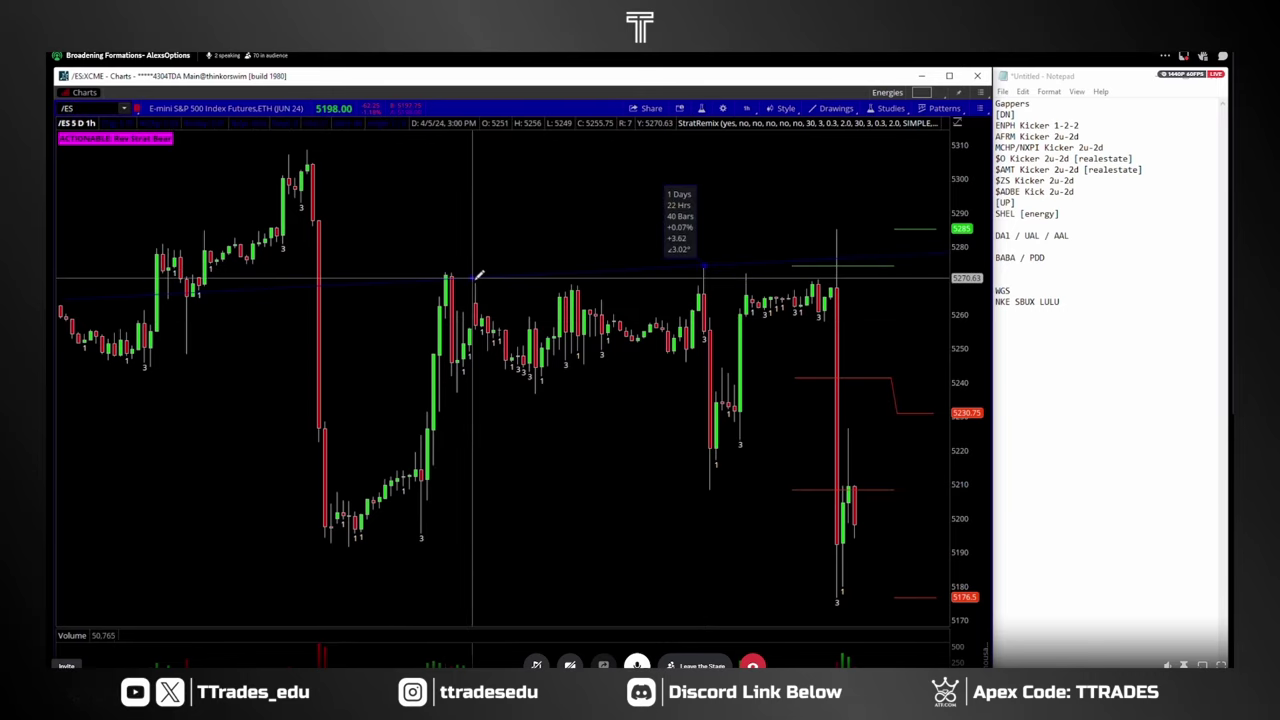
left_click(479, 274)
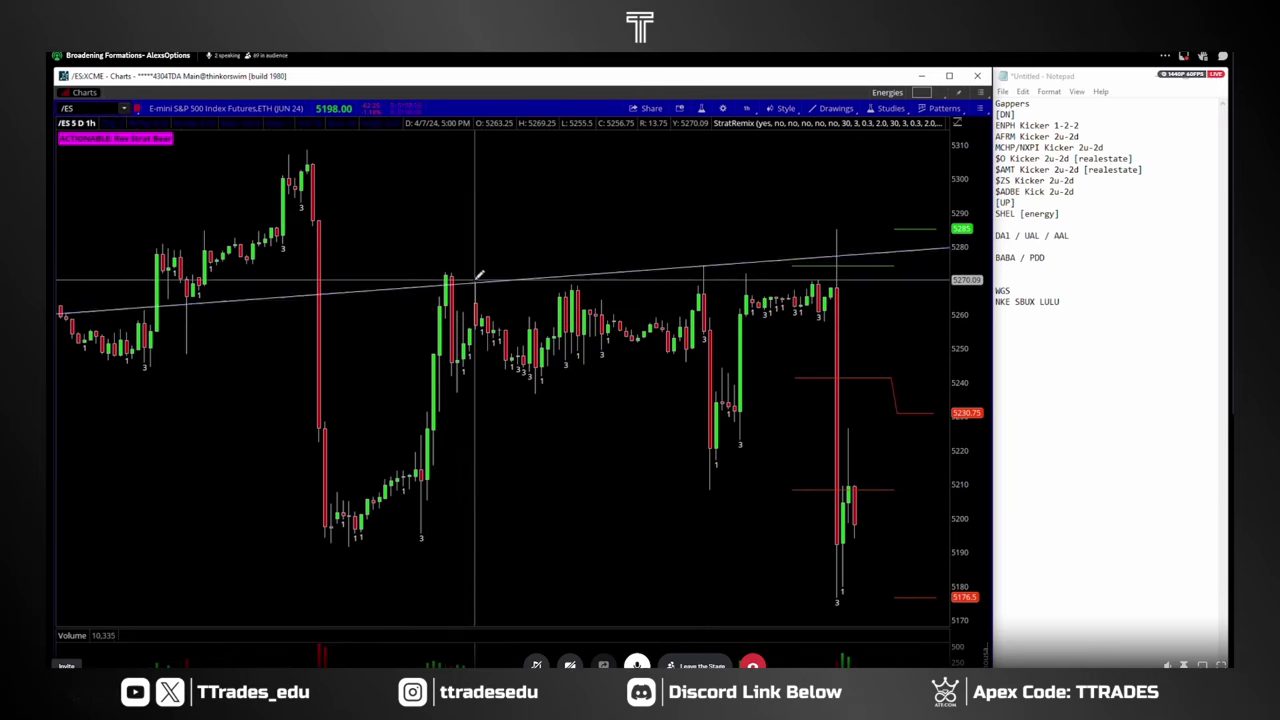
left_click(711, 476)
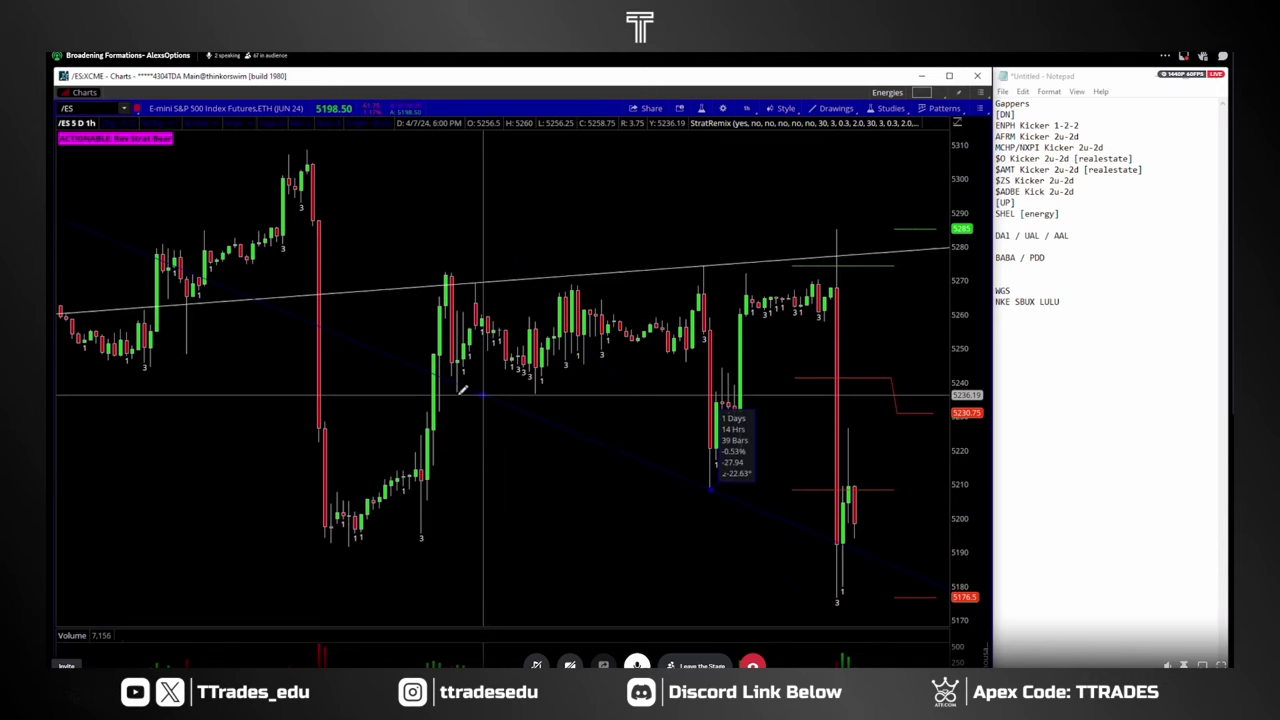
left_click(459, 391)
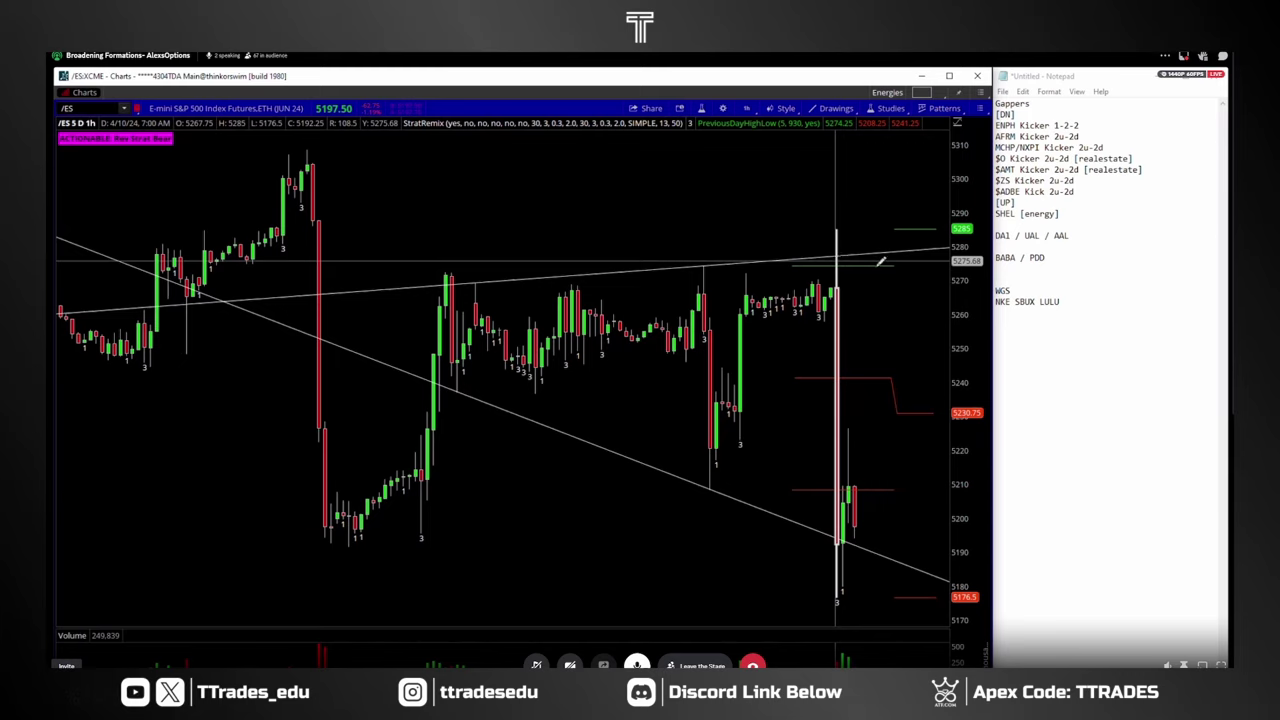
Set the /ES chart to the 1 D : 1m time frame and examine the candles around the sharp drop
left_click_drag(966, 260, 958, 262)
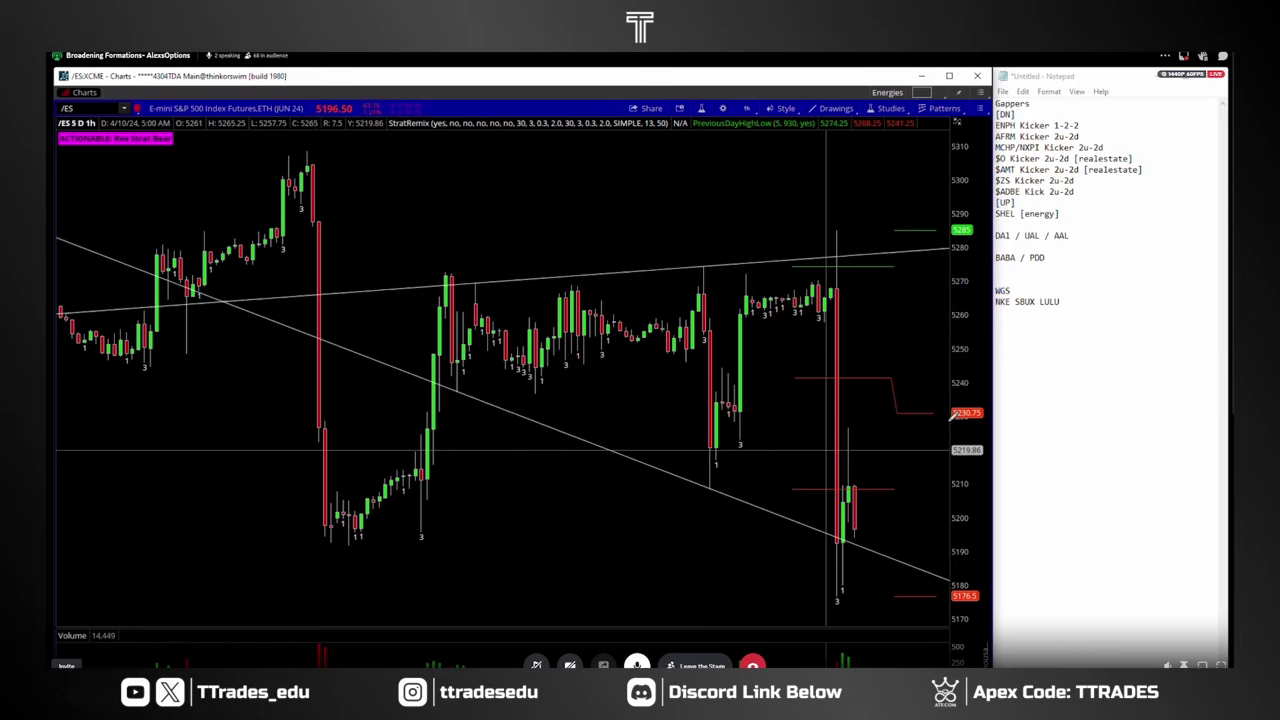
left_click_drag(968, 398, 965, 430)
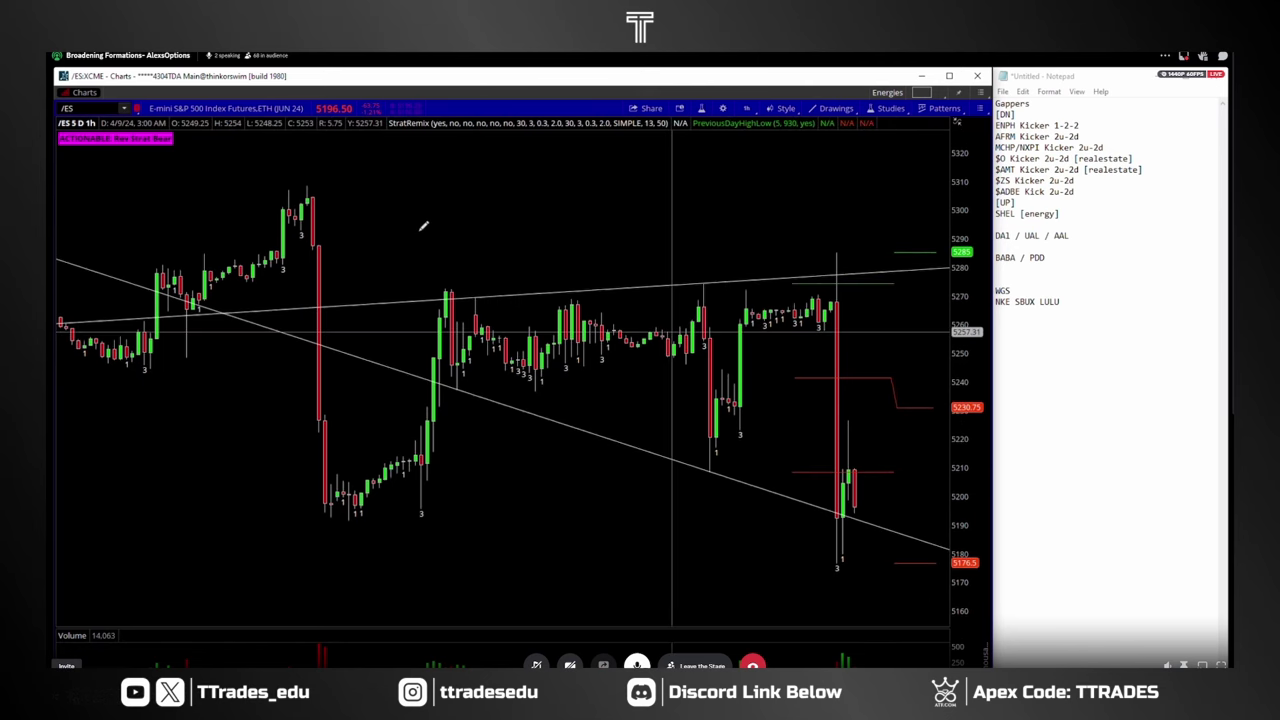
left_click_drag(420, 232, 927, 537)
left_click_drag(968, 462, 973, 467)
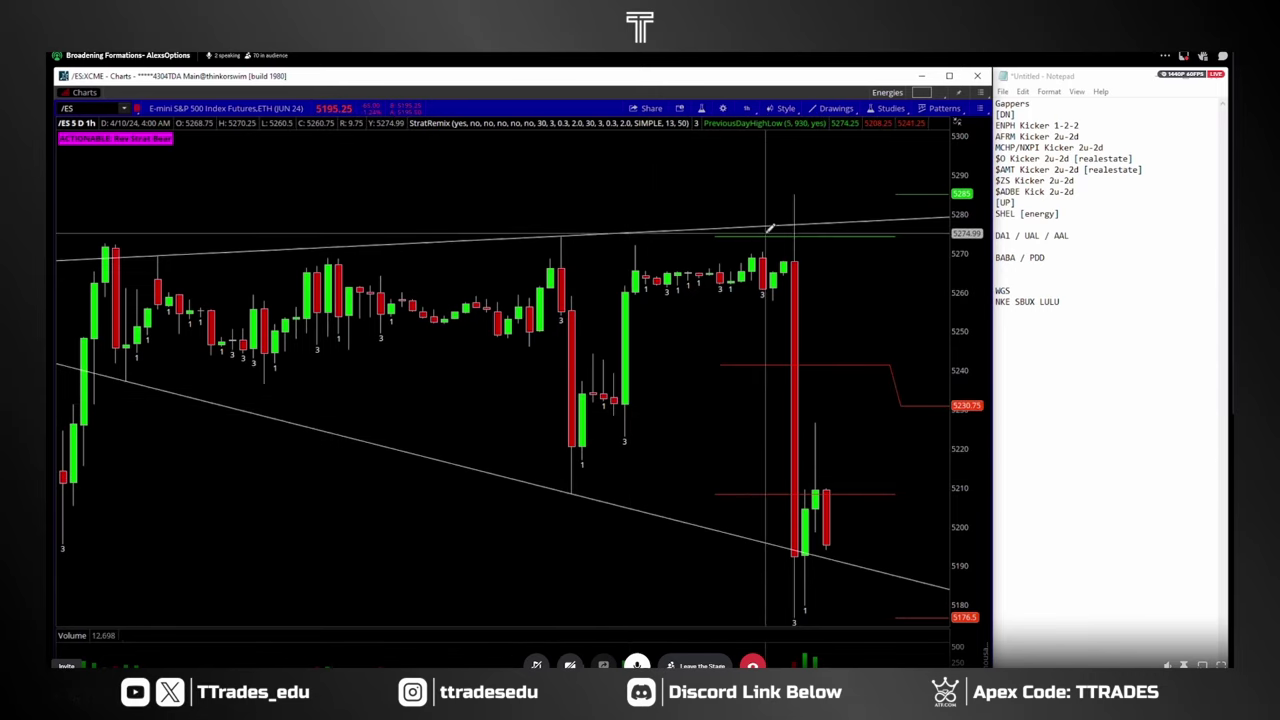
left_click(791, 192)
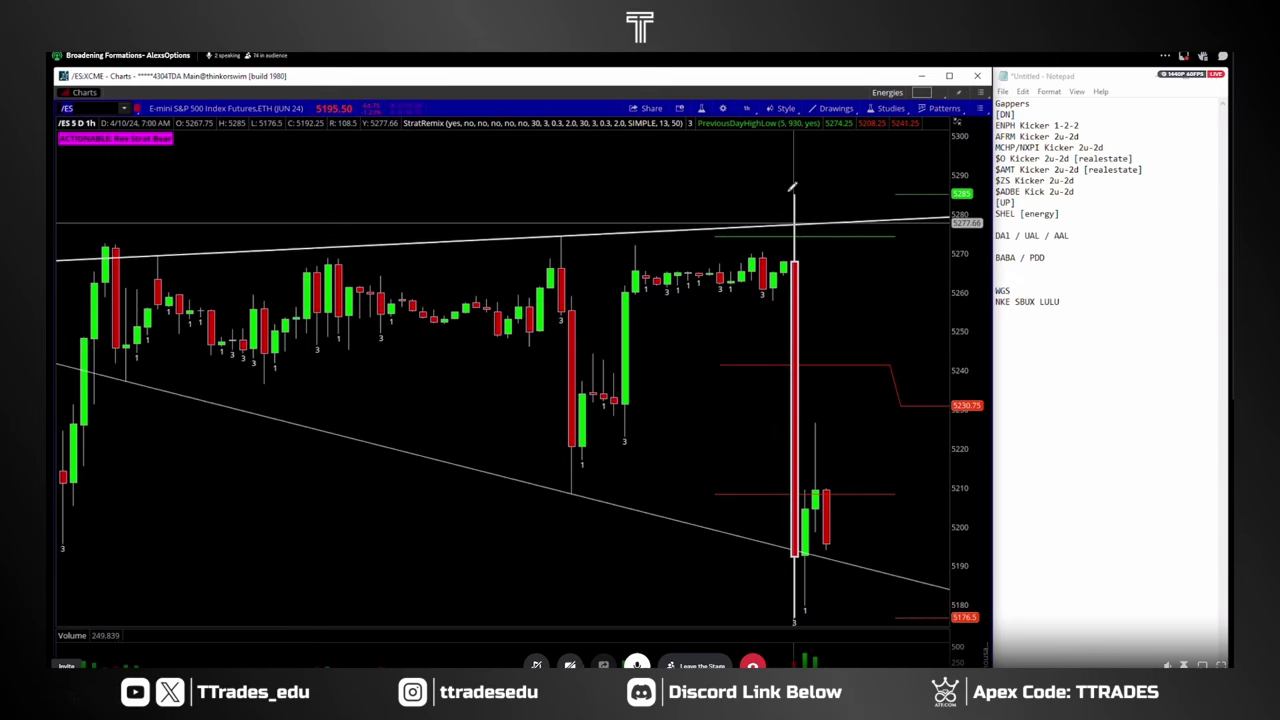
left_click(746, 108)
left_click(694, 170)
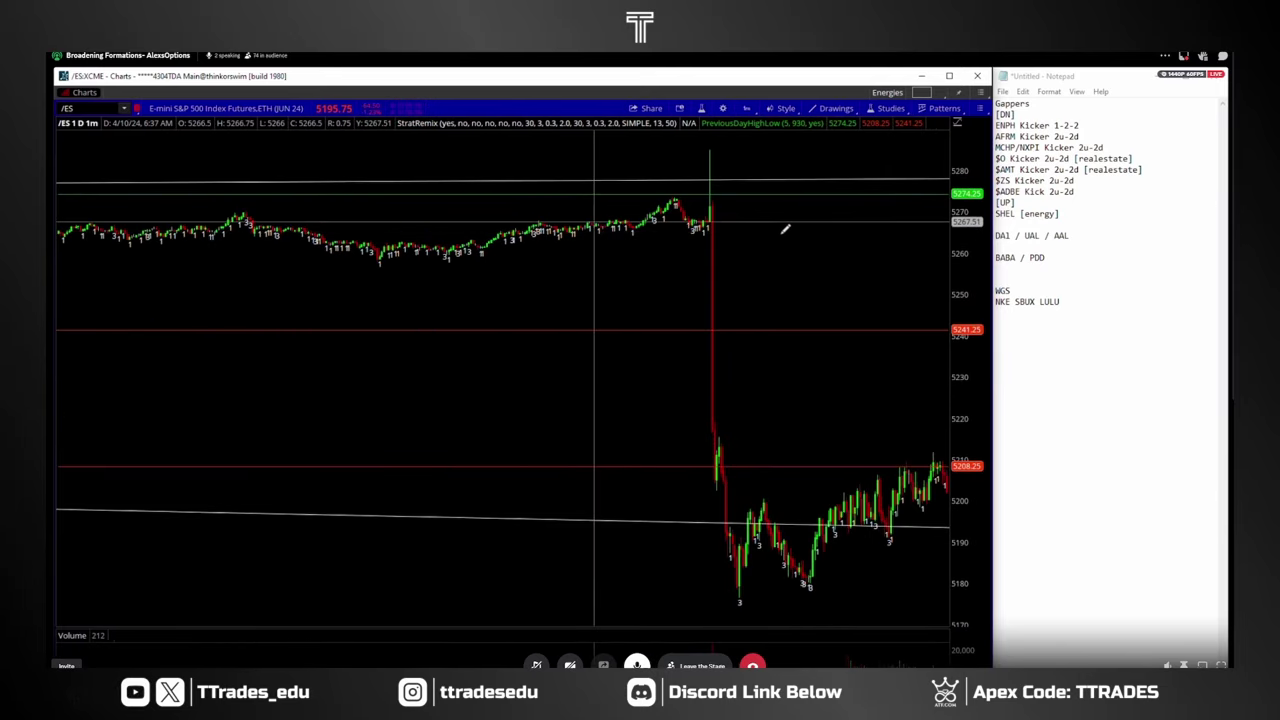
left_click_drag(780, 226, 491, 218)
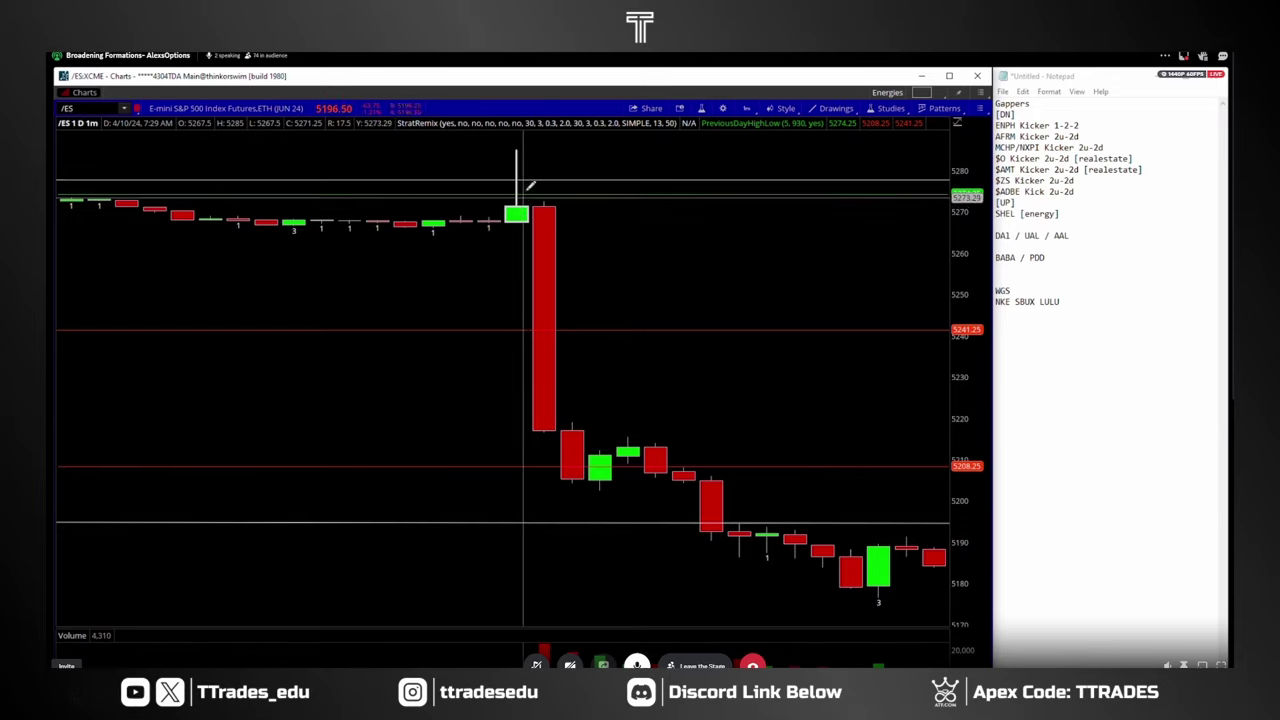
Place a price level at $5267.5 on the open of the green candle just before the drop
left_click(614, 208)
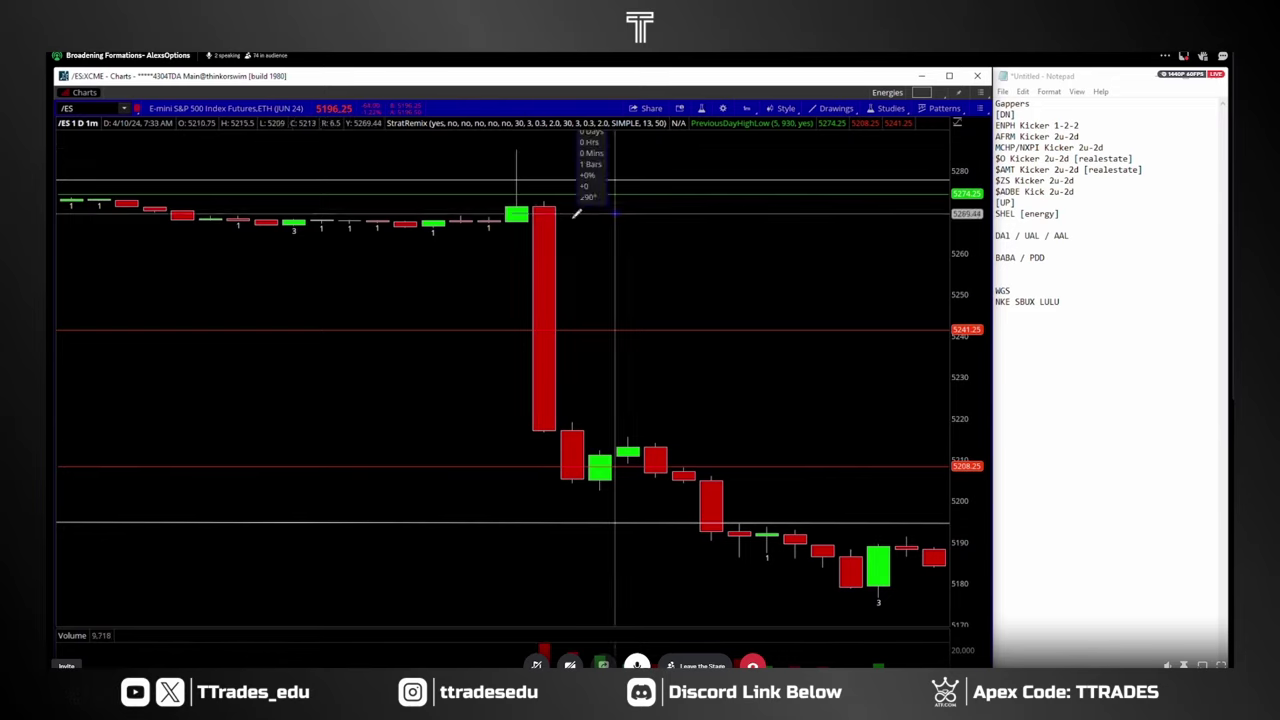
right_click(556, 233)
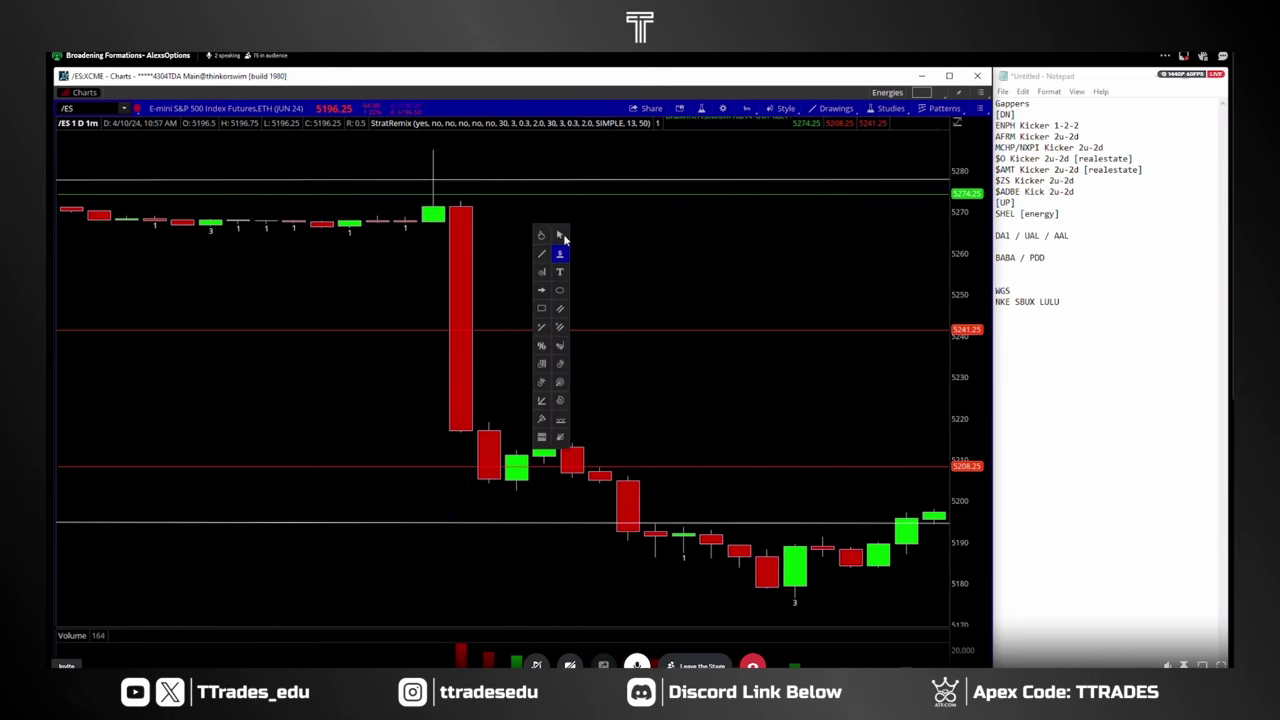
left_click(562, 236)
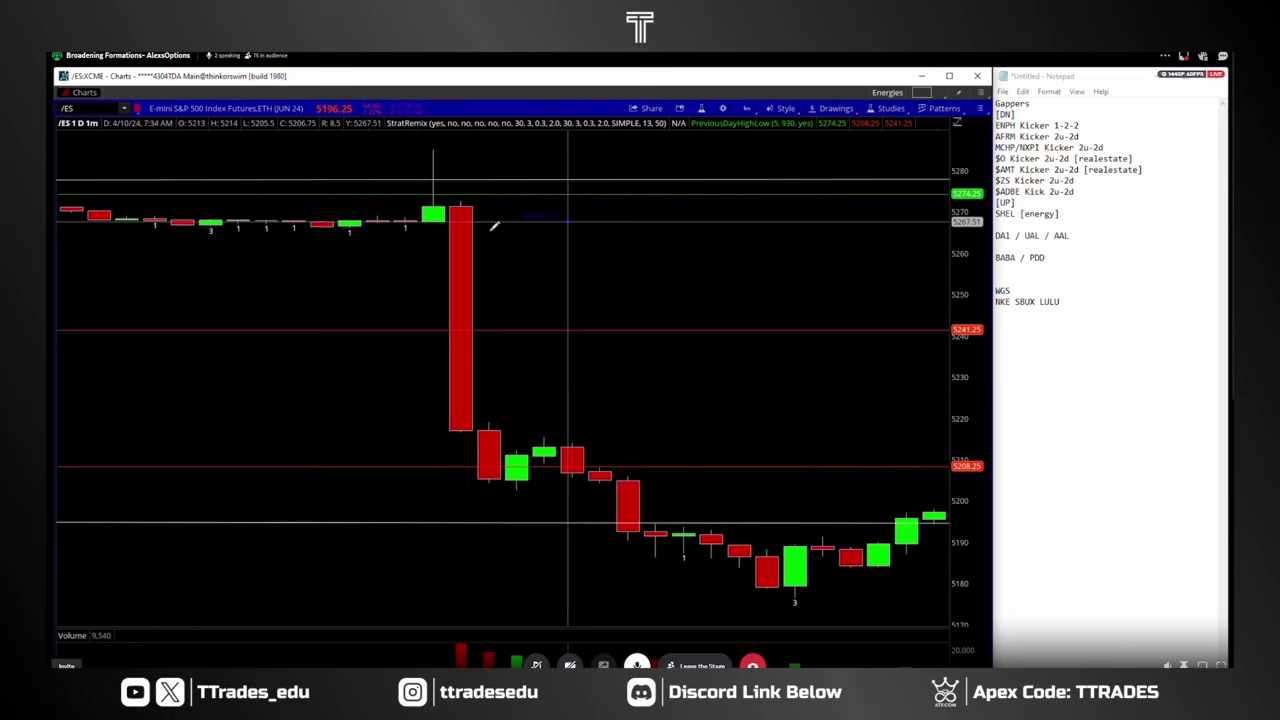
left_click(439, 218)
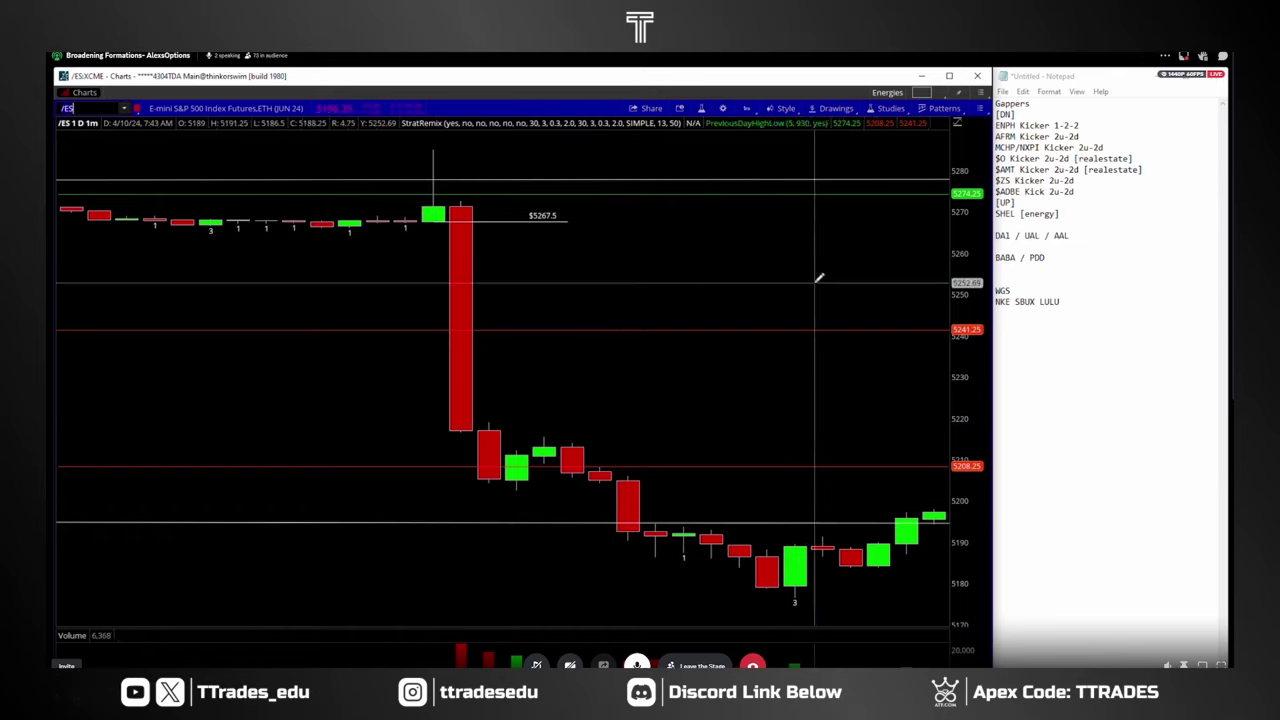
Load CCL on the 5 Y : Q time frame and bring its earliest quarterly candles into close view
key("Return")
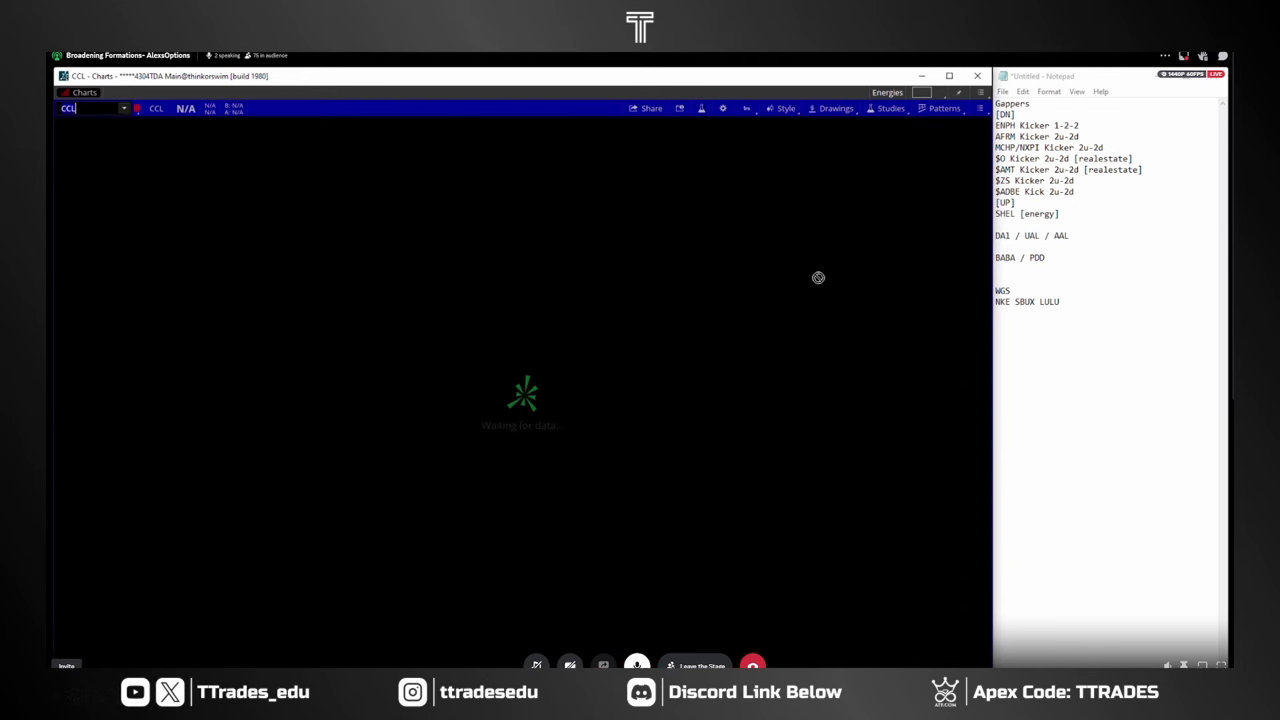
left_click(747, 108)
left_click(716, 271)
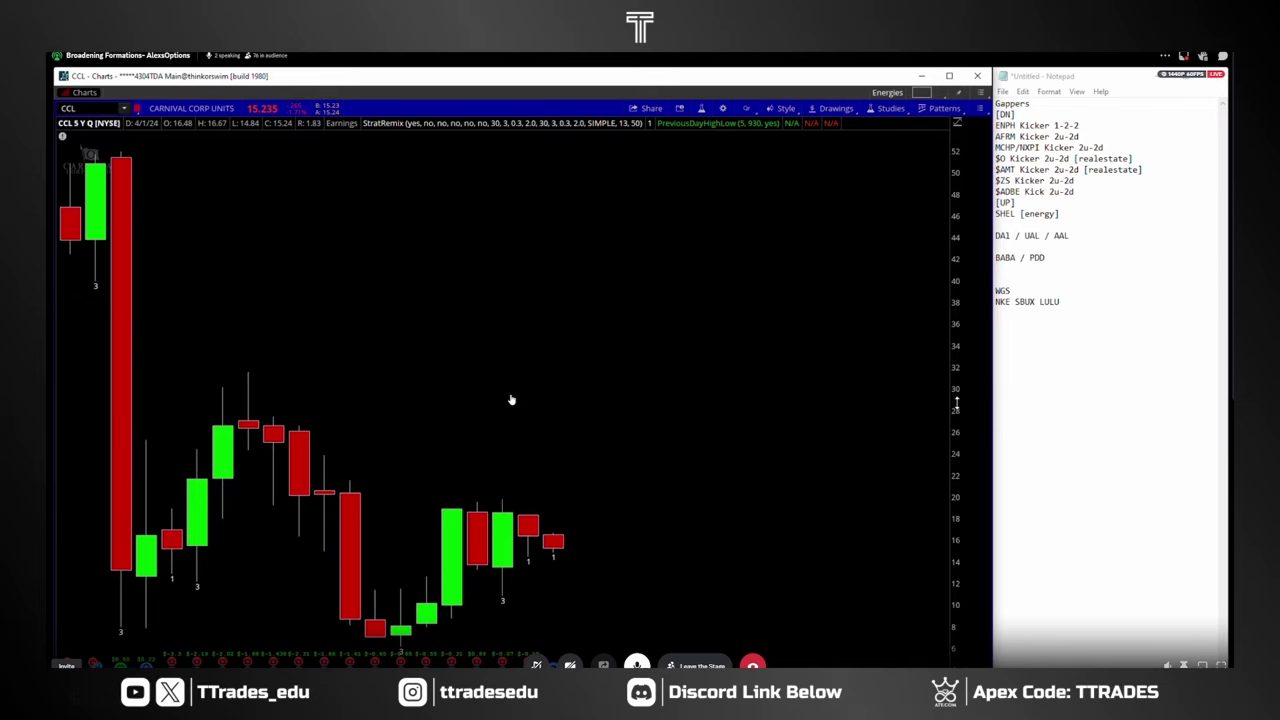
left_click_drag(978, 345, 965, 462)
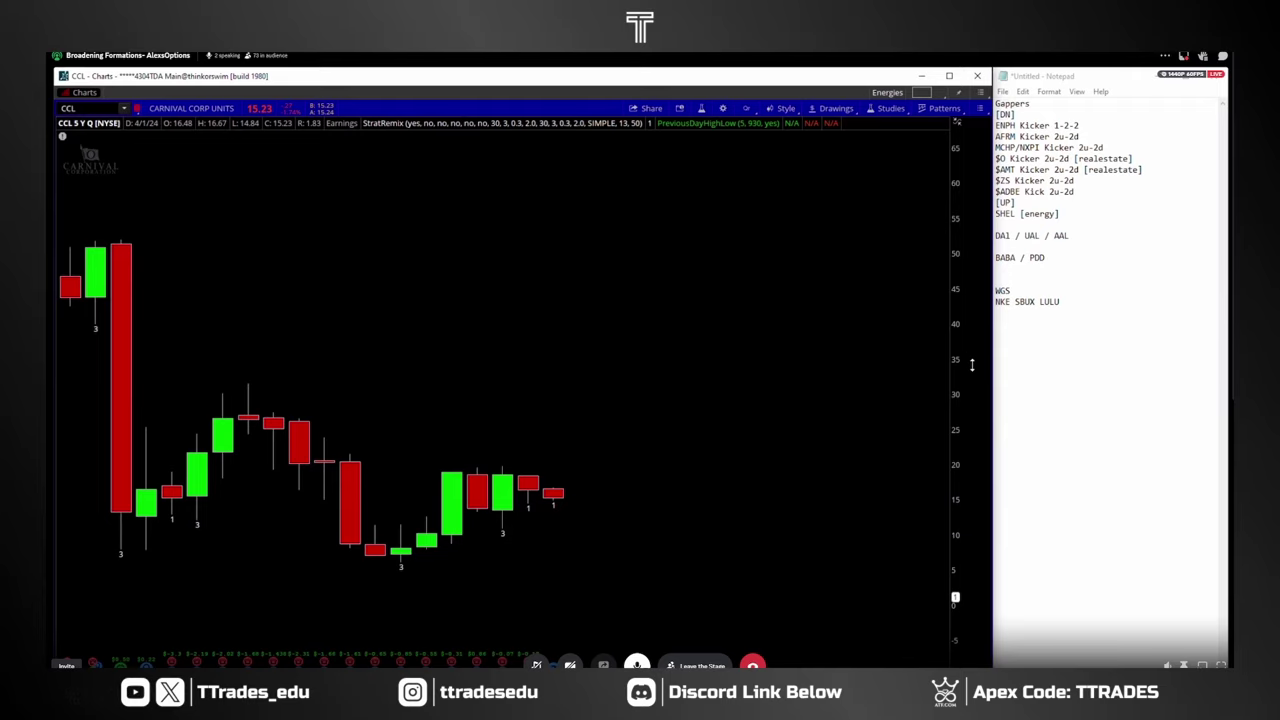
mouse_move(191, 296)
left_mouse_down()
mouse_move(63, 297)
mouse_move(75, 303)
left_mouse_up()
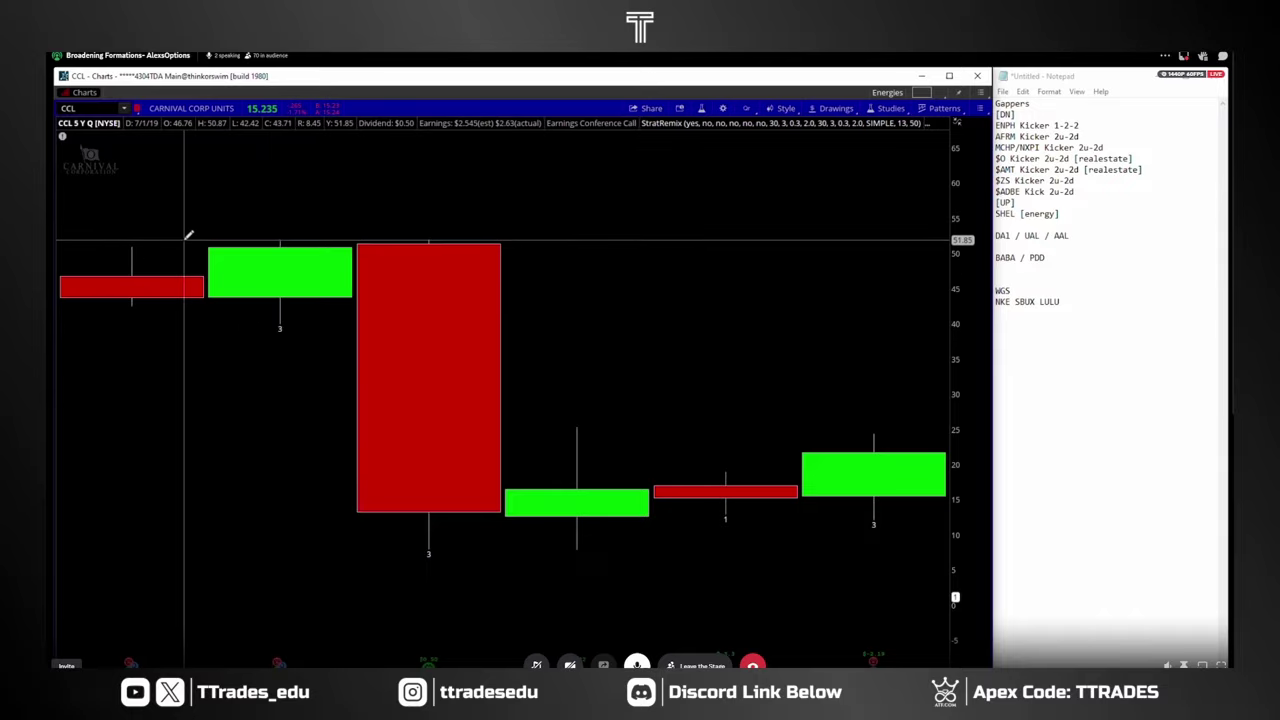
Draw trendlines through the highs and through the lows of CCL's first two quarterly candles, extending across the large red candle
left_click(137, 249)
left_click(280, 243)
left_click(281, 325)
left_click(131, 305)
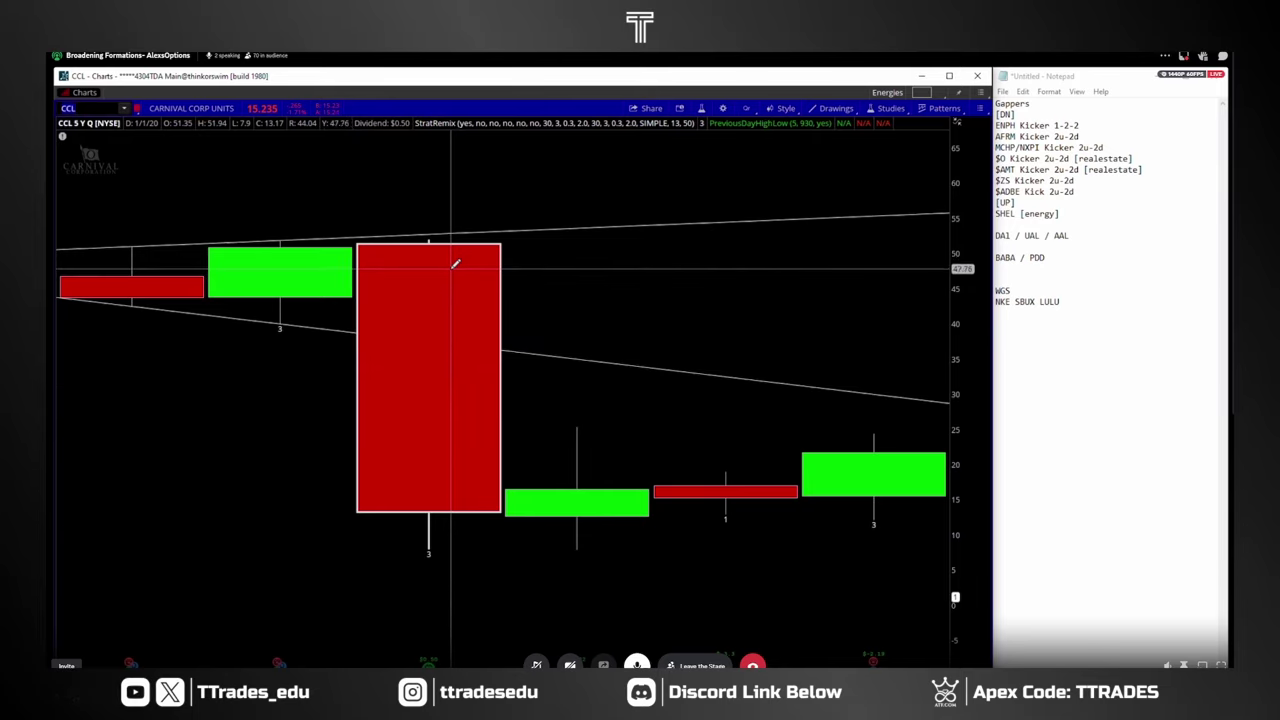
Load SPY and view its candles on the Max : Y time frame, followed by 1 Y : M
key("Return")
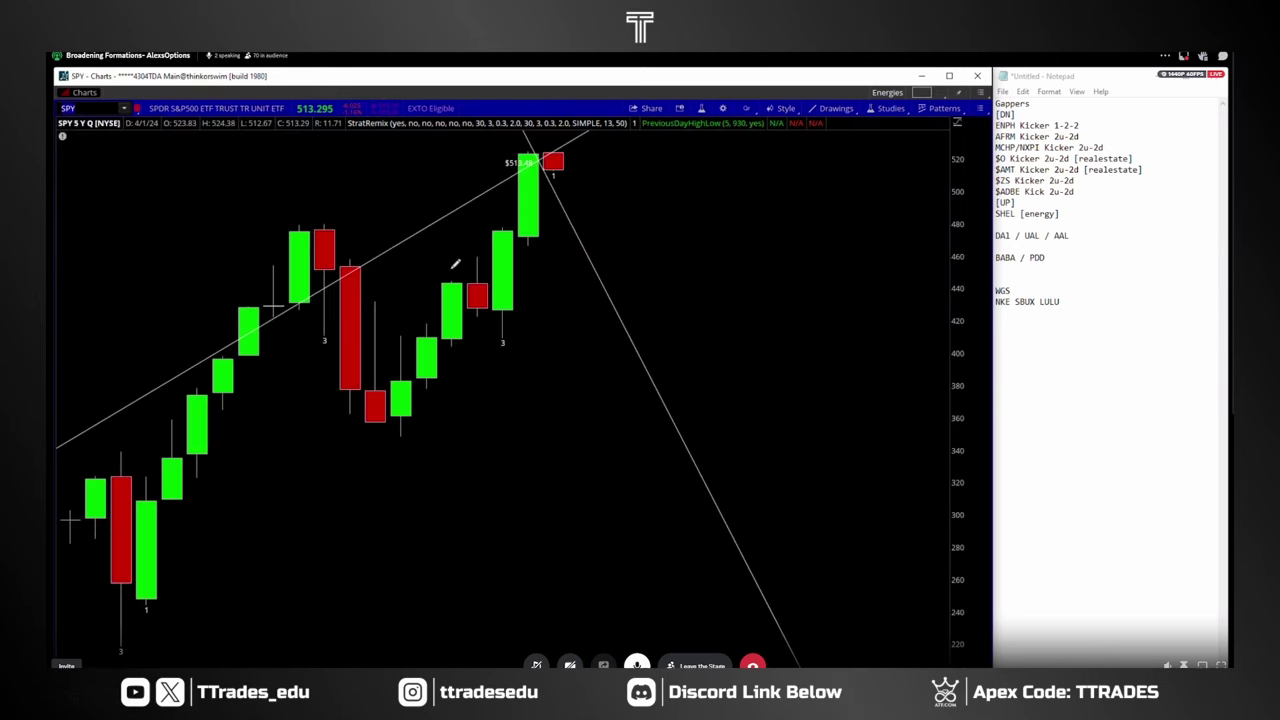
left_click(746, 108)
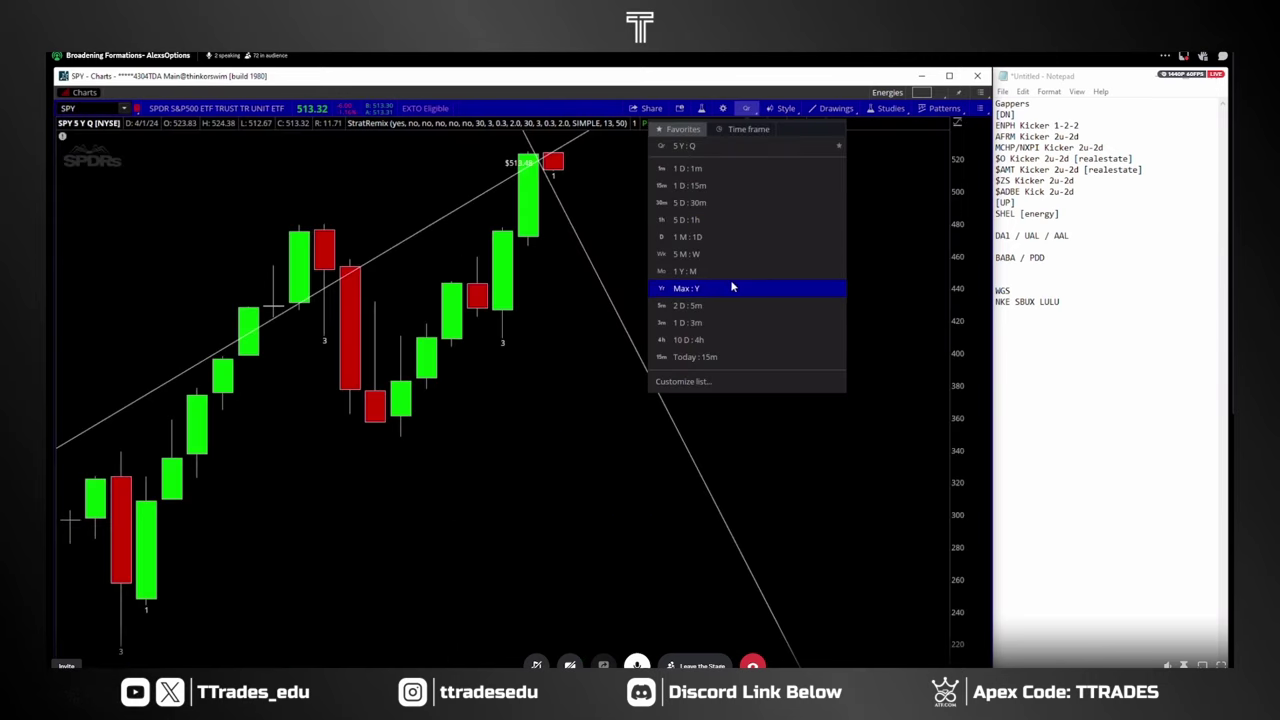
left_click(731, 286)
left_click_drag(549, 319, 548, 320)
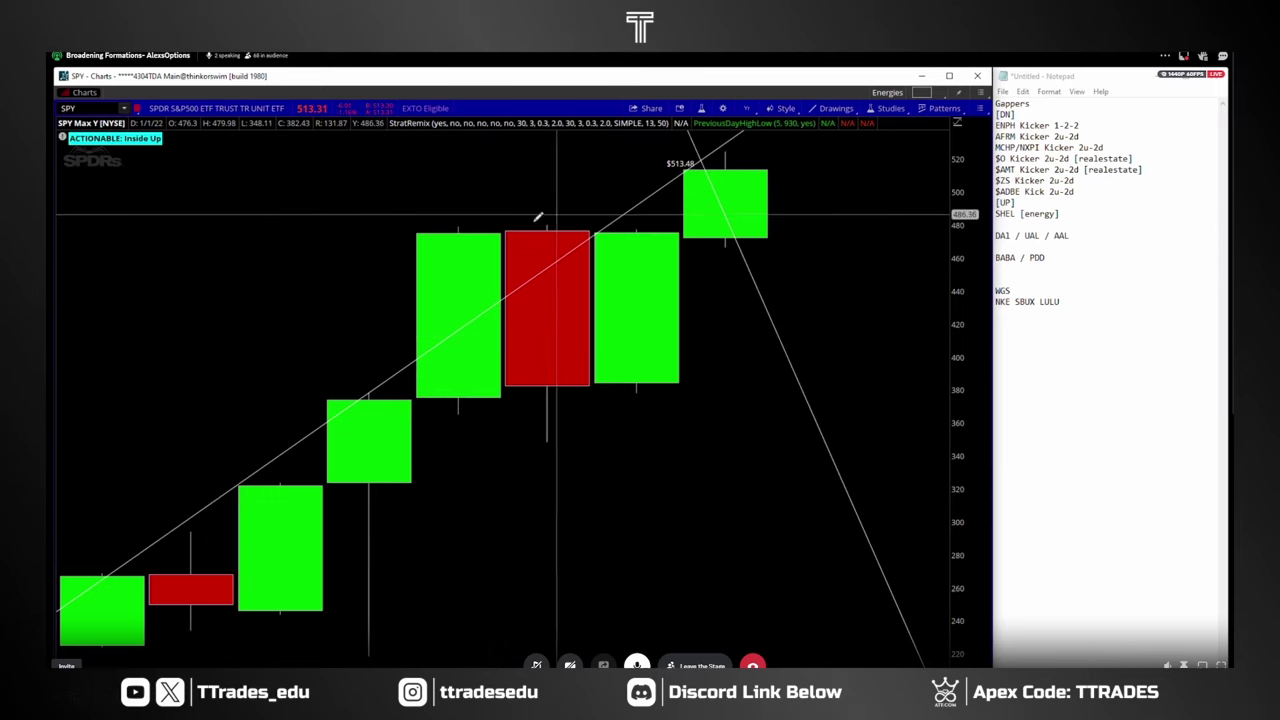
left_click(746, 110)
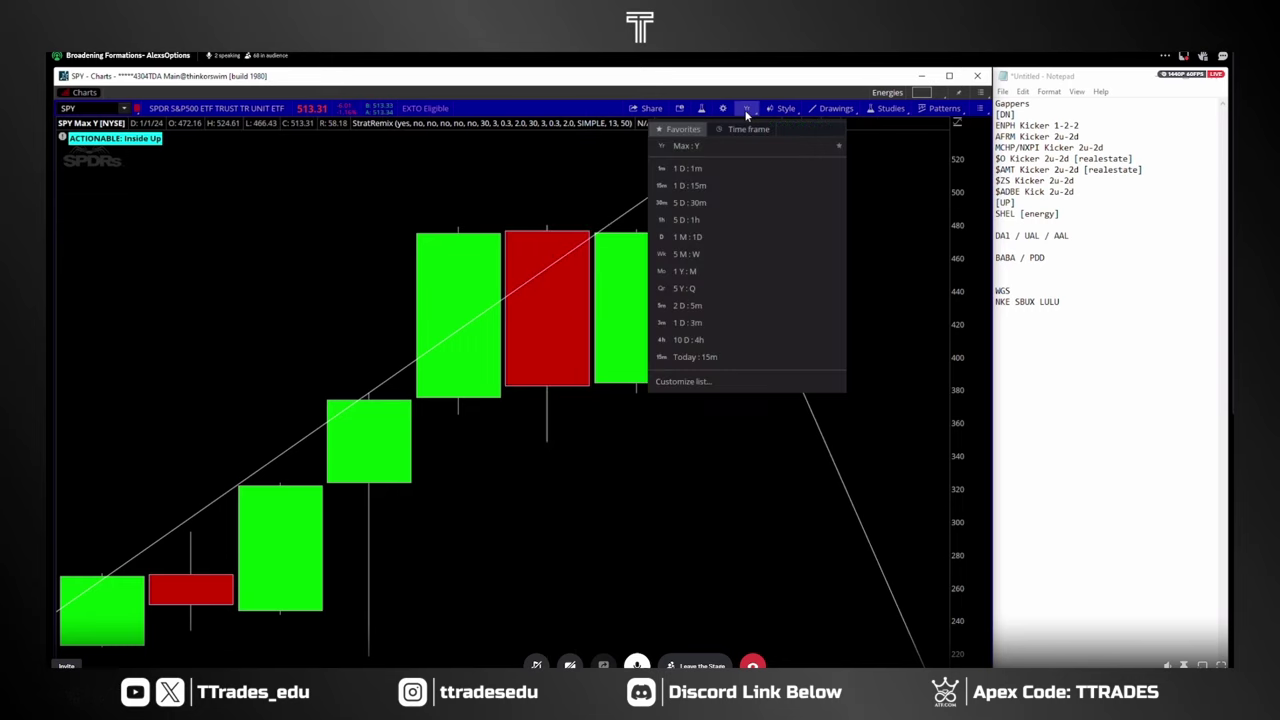
left_click(685, 273)
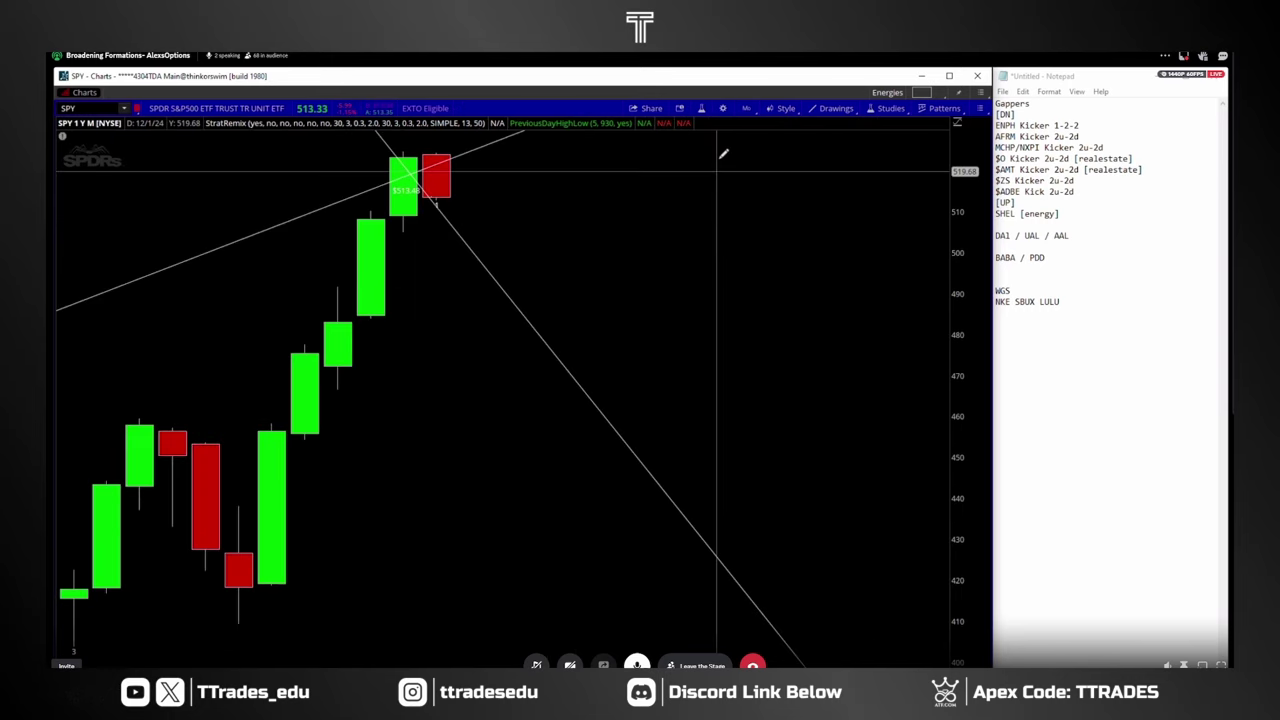
Set the SPY chart to a custom time frame of 4 years with monthly candles
left_click(746, 109)
left_click(748, 129)
left_click(794, 237)
left_click(775, 287)
left_click(769, 371)
right_click(666, 309)
left_click(666, 300)
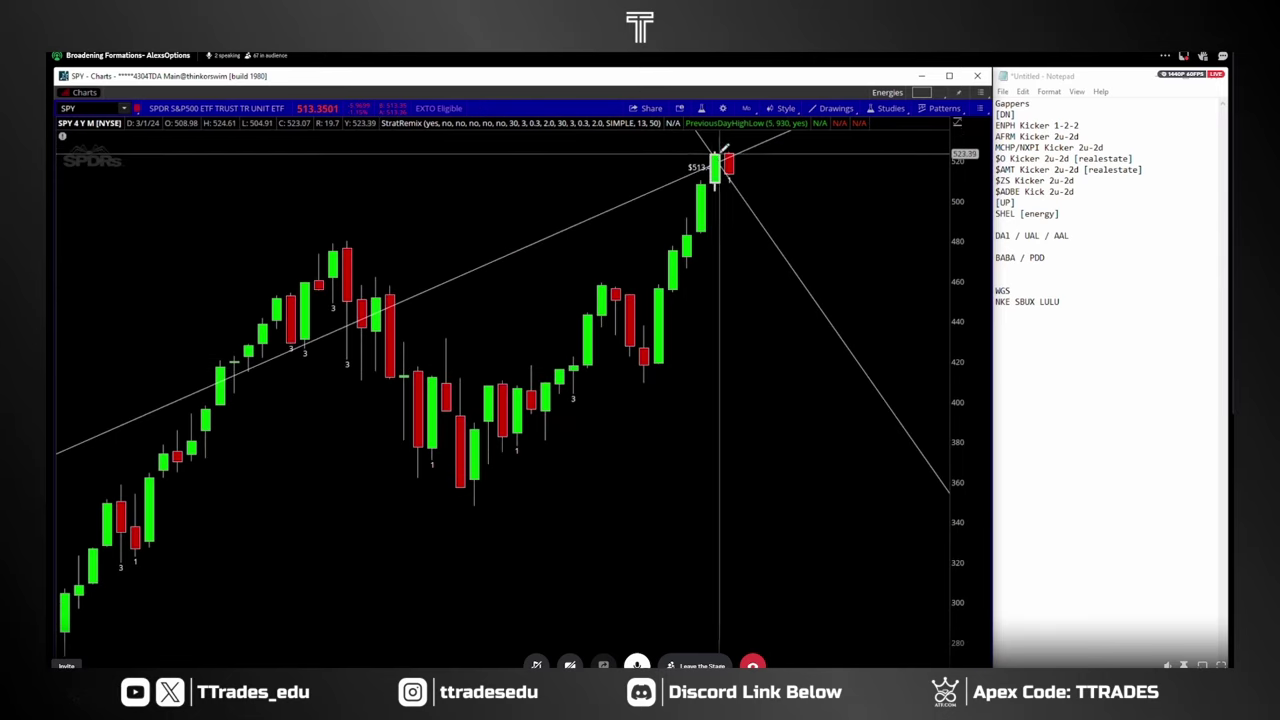
Draw diverging SPY trendlines, one through the earlier peak and the recent high, the other under the lowest candle of the pullback
left_click(209, 267)
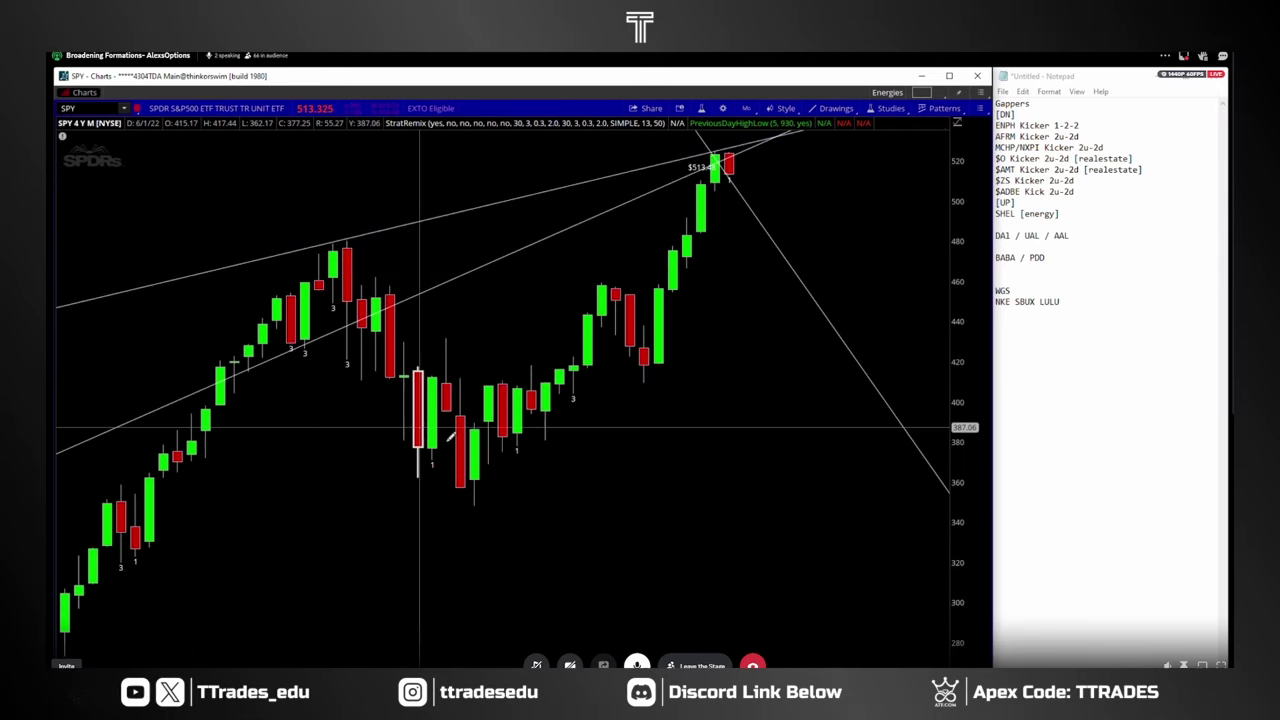
left_click(476, 503)
left_click(161, 465)
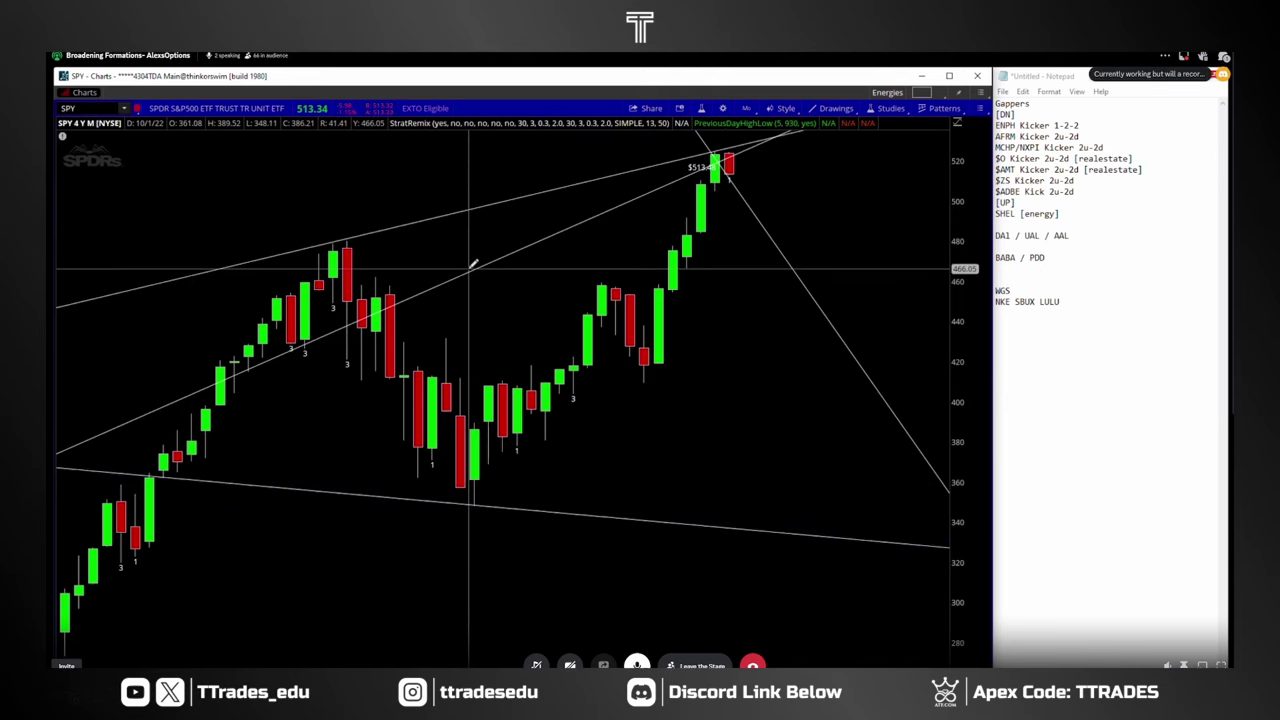
Delete the old rising and steep falling SPY trendlines, and mark a $504.91 price level at the low of the latest green candle
right_click(466, 274)
left_click(499, 343)
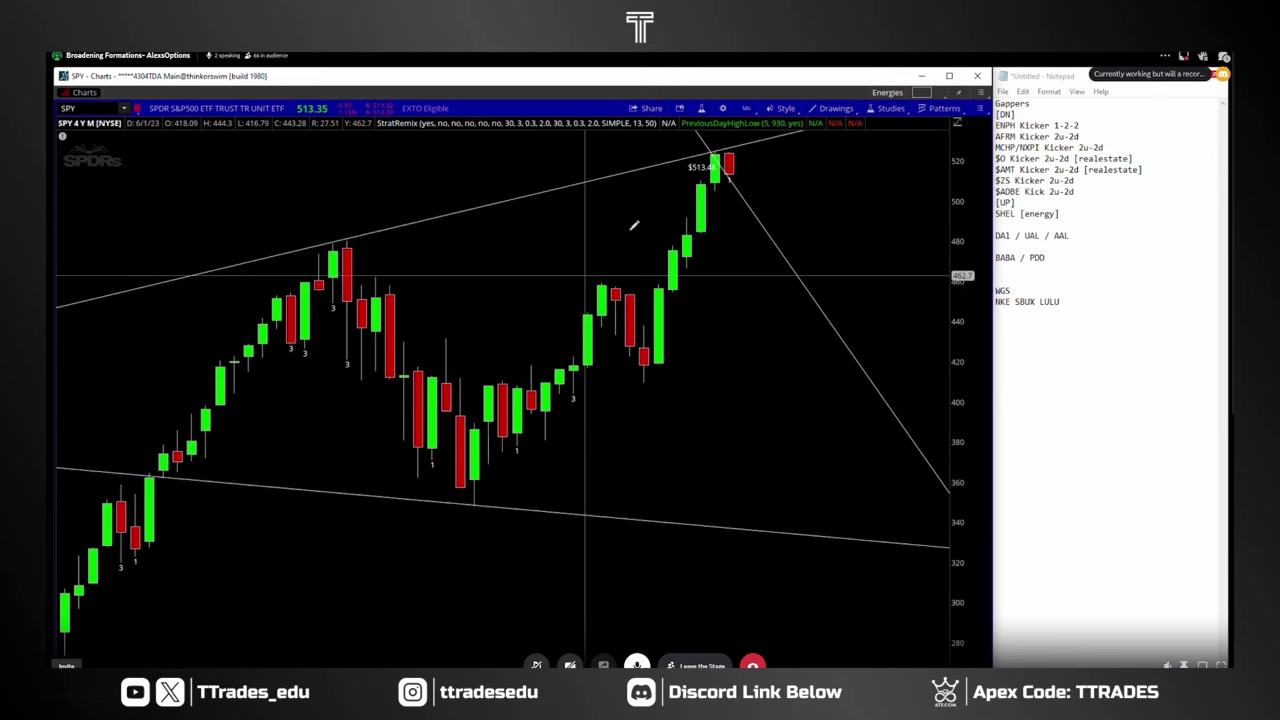
right_click(736, 190)
left_click(787, 255)
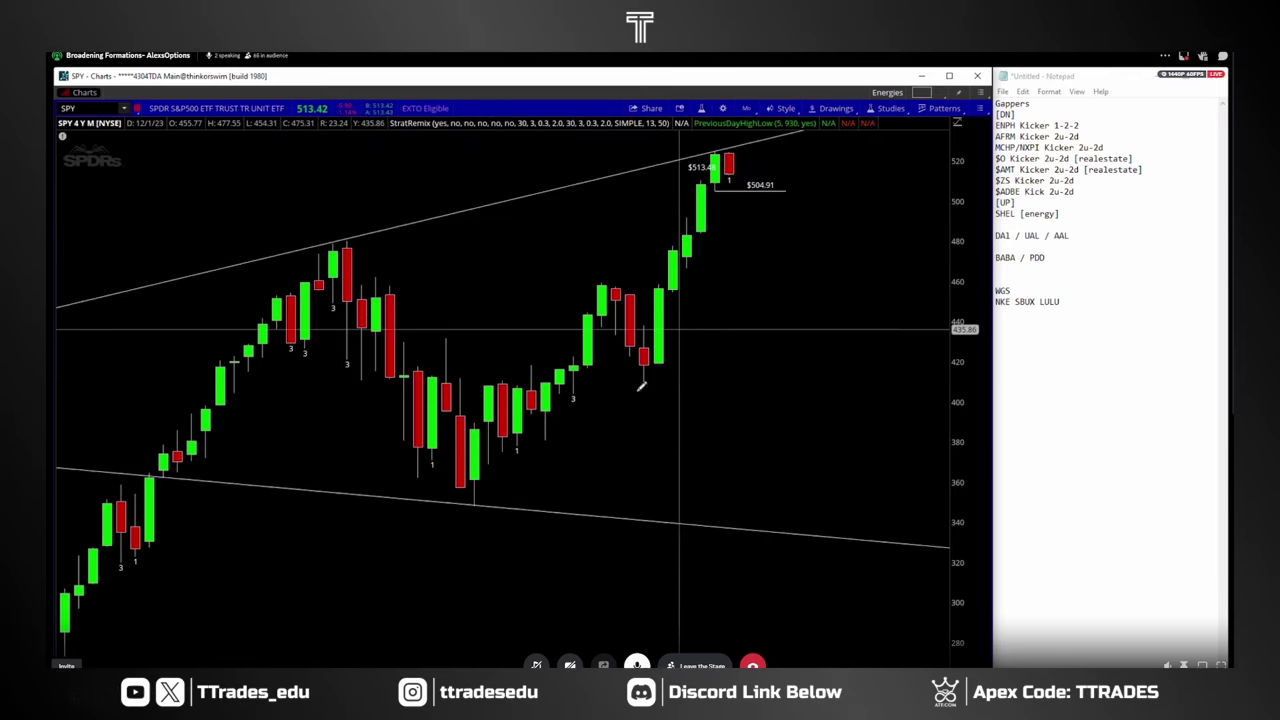
Show SPY on the Max : Y time frame and place a price level at $472.16 on the open of the 2024 candle
left_click(746, 108)
left_click(715, 272)
left_click(746, 108)
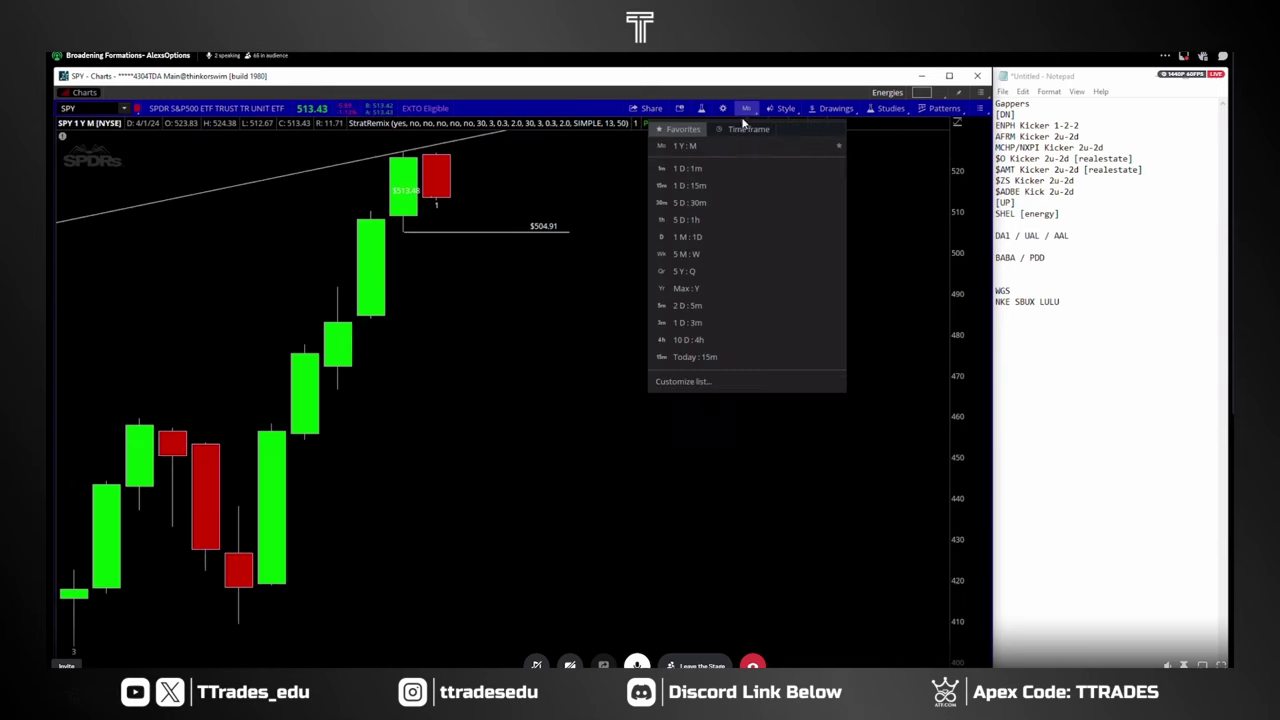
left_click(690, 304)
left_click_drag(740, 295, 560, 294)
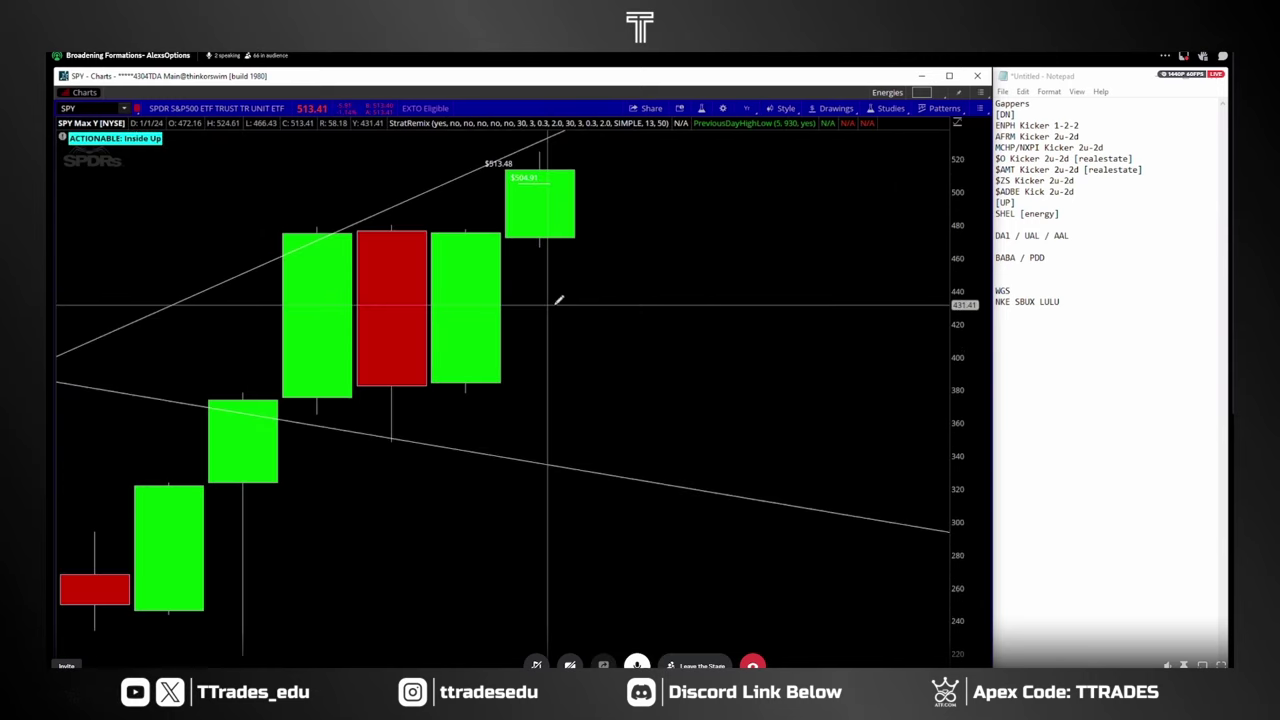
left_click(545, 236)
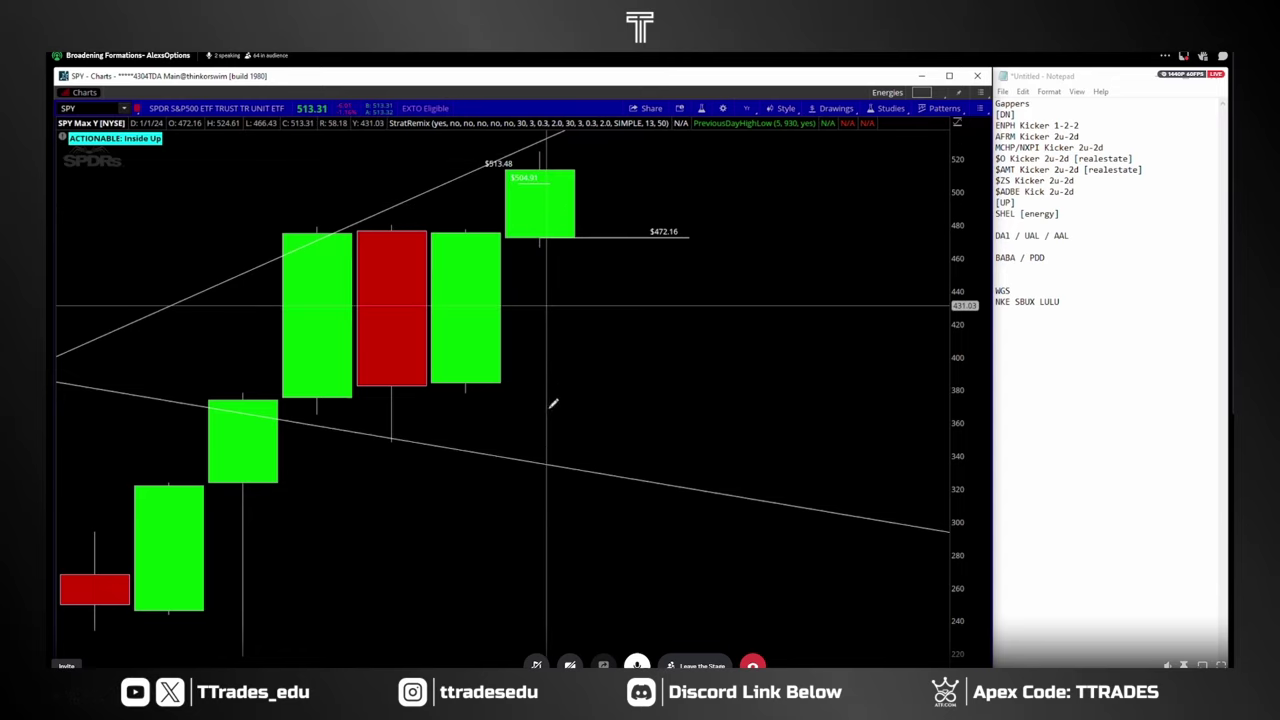
right_click(563, 484)
left_click(600, 356)
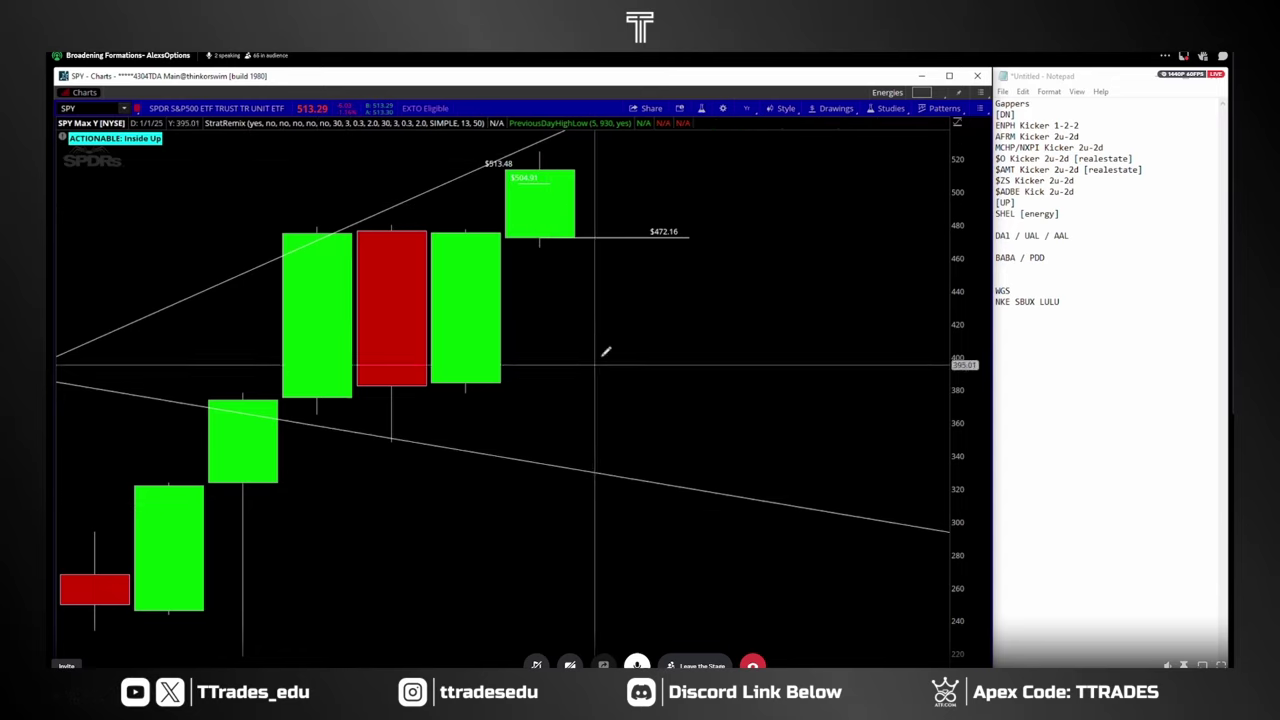
left_click(690, 253)
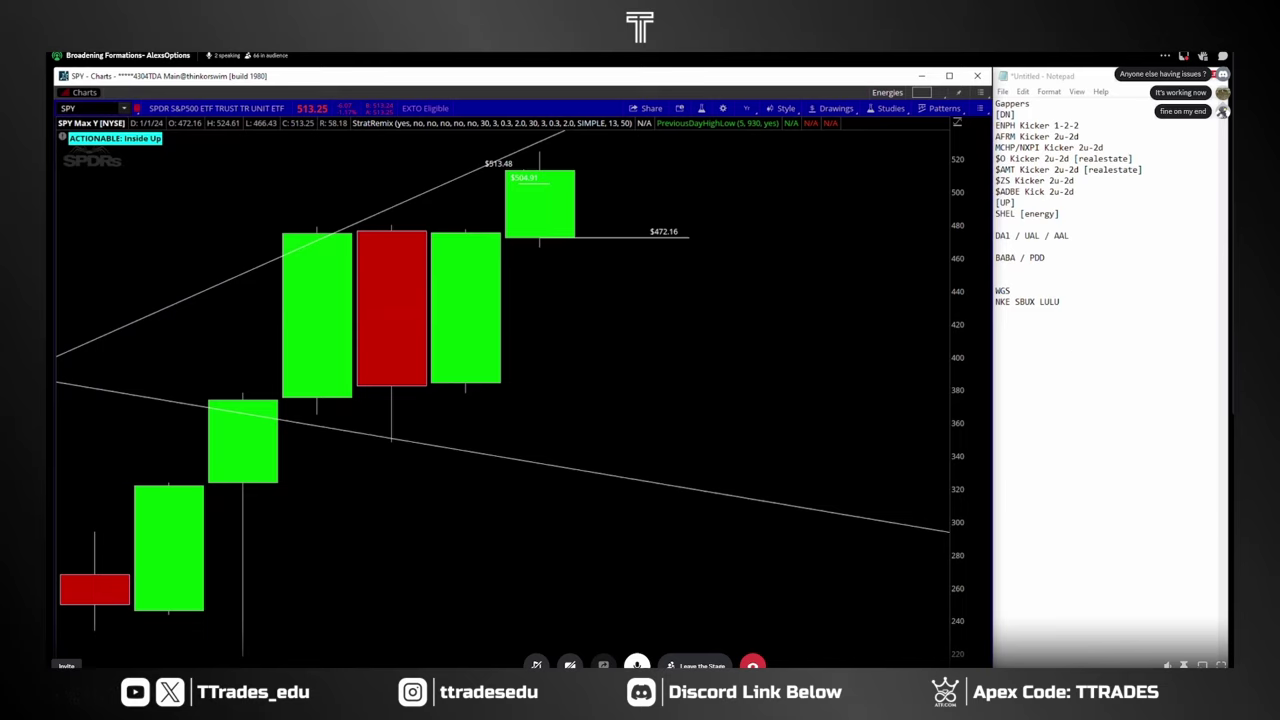
key("alt+Tab")
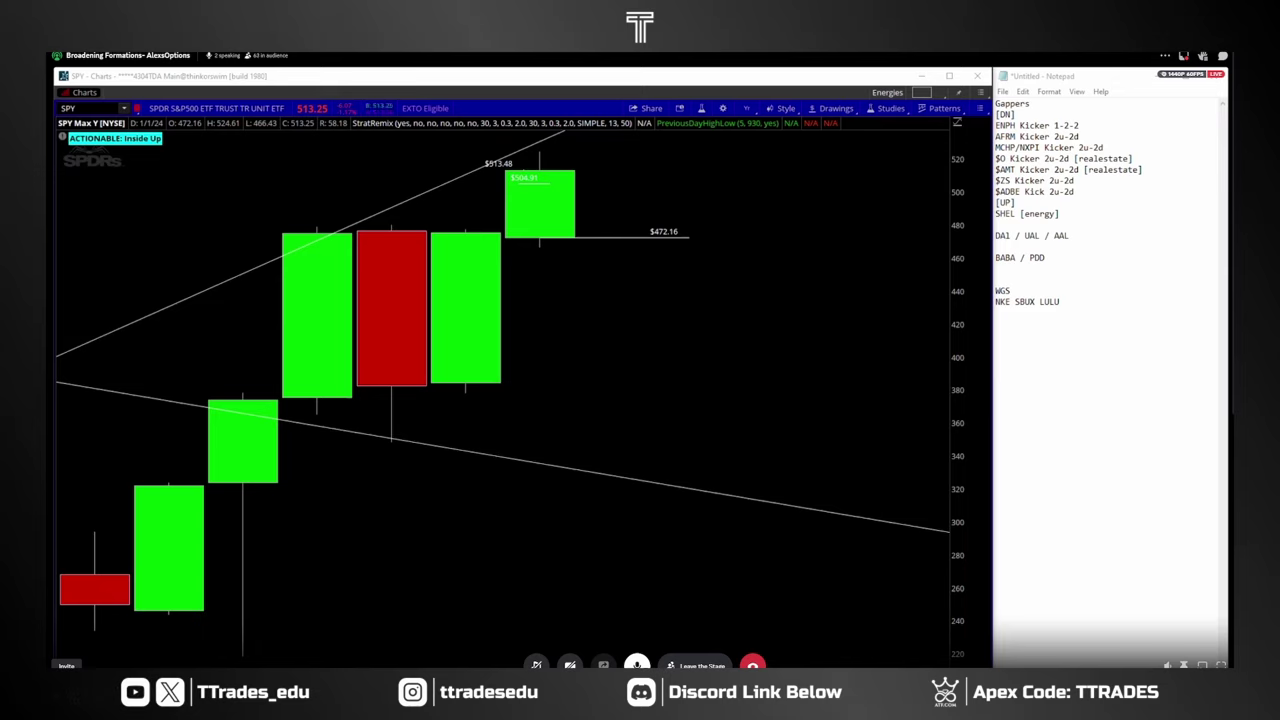
key("alt+Tab")
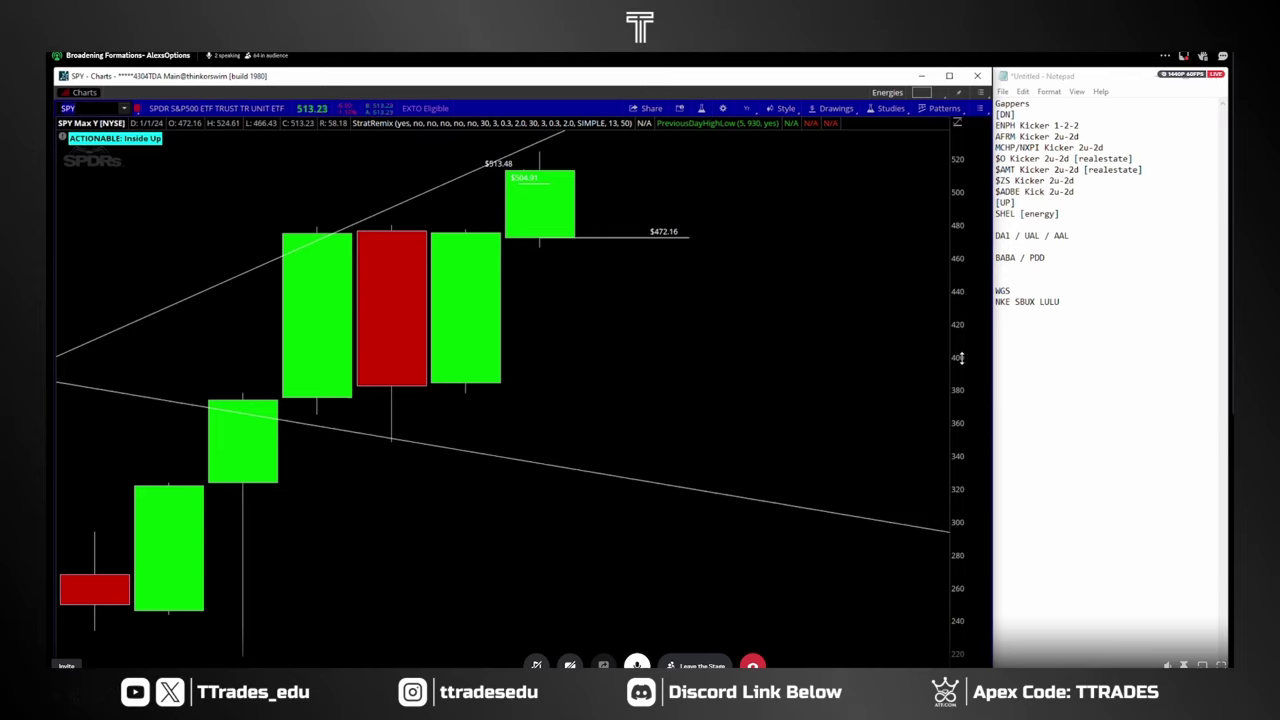
Set the SPY chart to a custom time frame of 20 days with 1-hour candles
left_click(748, 108)
left_click(686, 219)
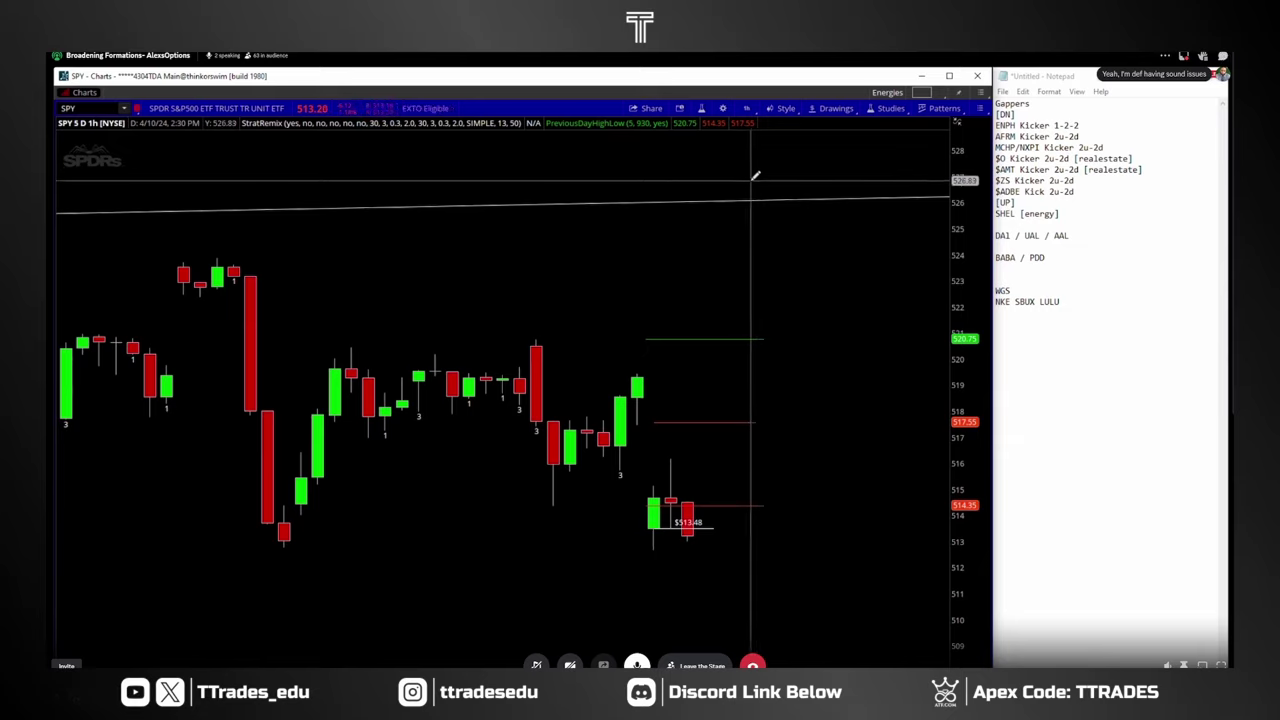
left_click(746, 108)
left_click(748, 129)
left_click(771, 210)
left_click(771, 266)
left_click(773, 375)
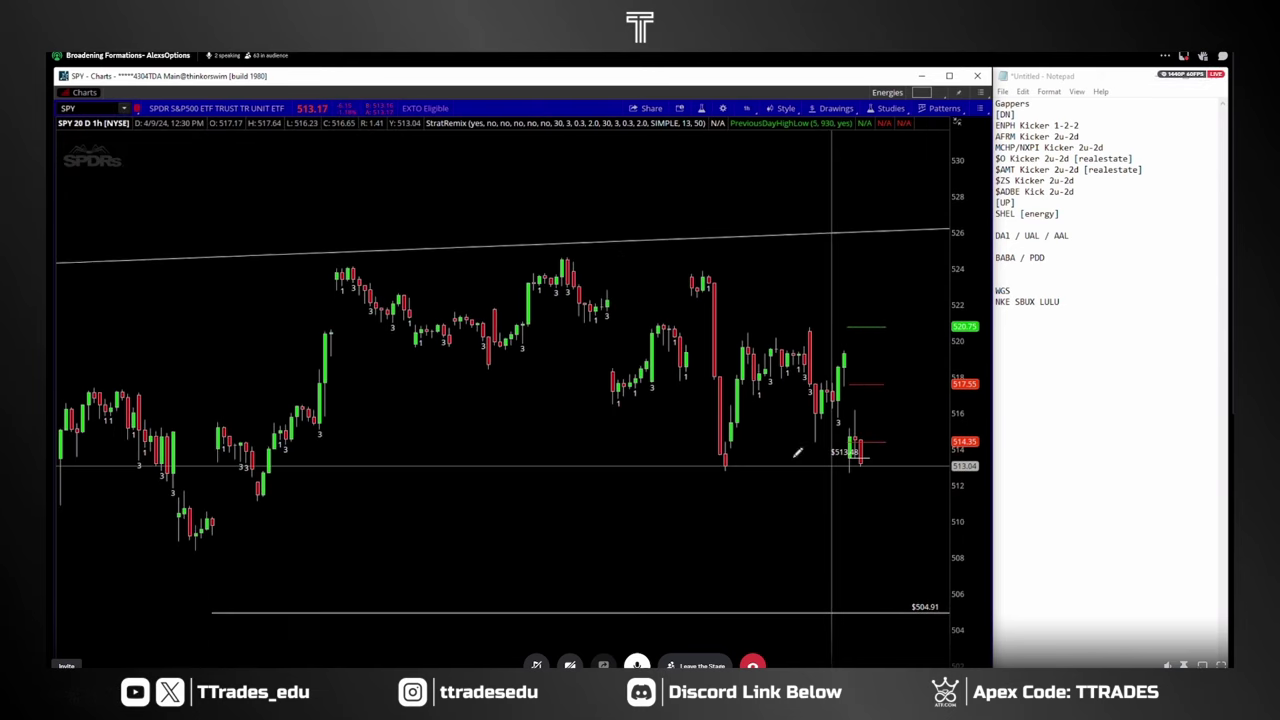
Draw hourly SPY trendlines through the two late-March highs, and through the late-March low and the low just before the gap up
left_click(318, 252)
left_click_drag(318, 253, 868, 512)
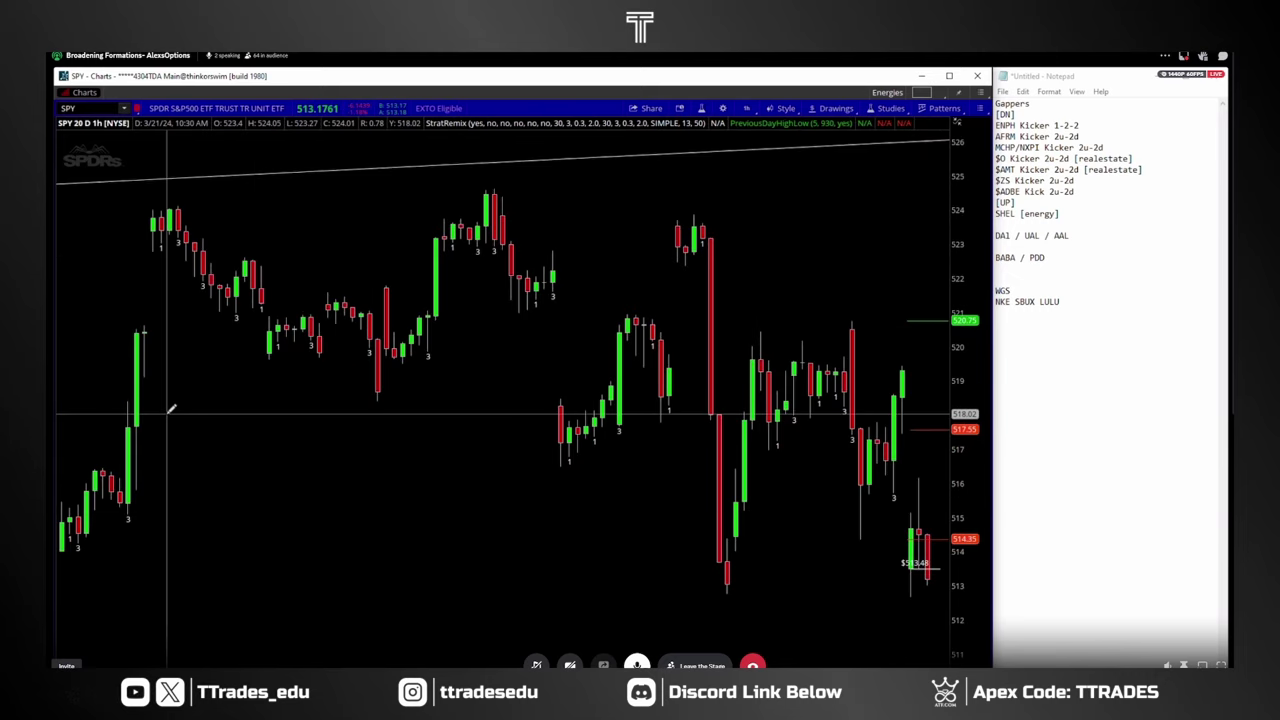
left_click_drag(614, 390, 694, 357)
middle_click(535, 313)
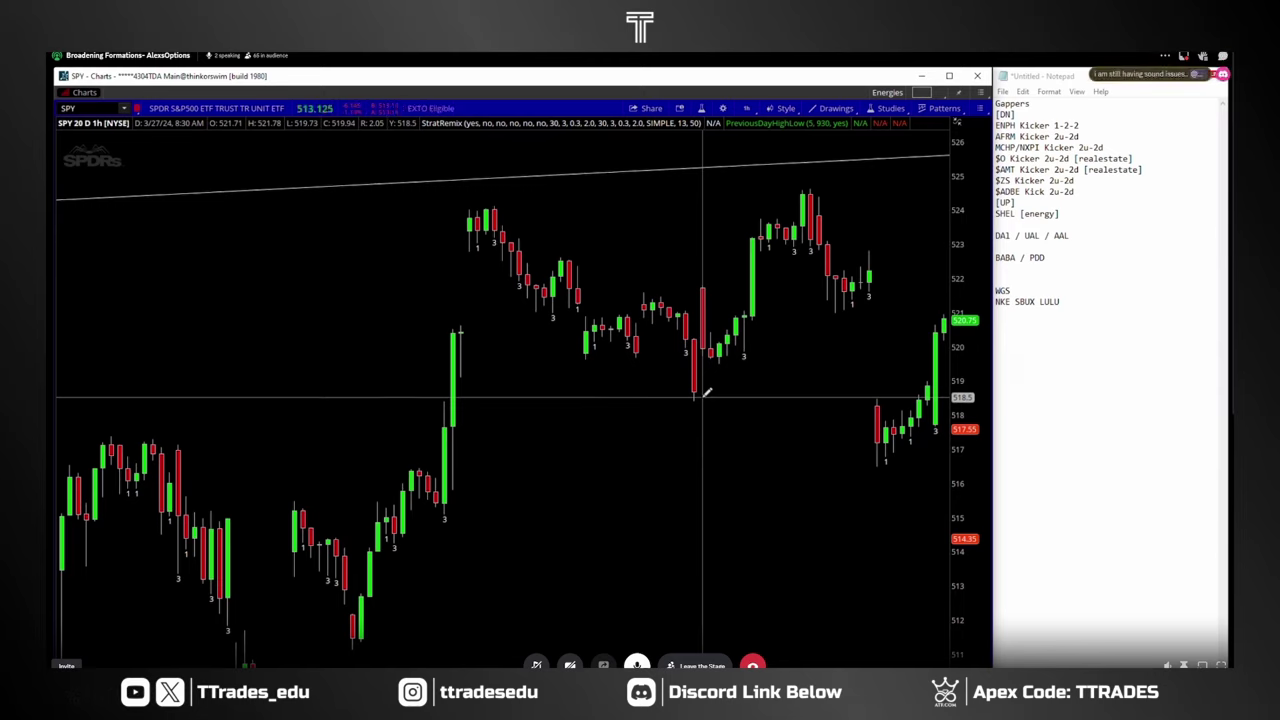
left_click_drag(697, 396, 698, 398)
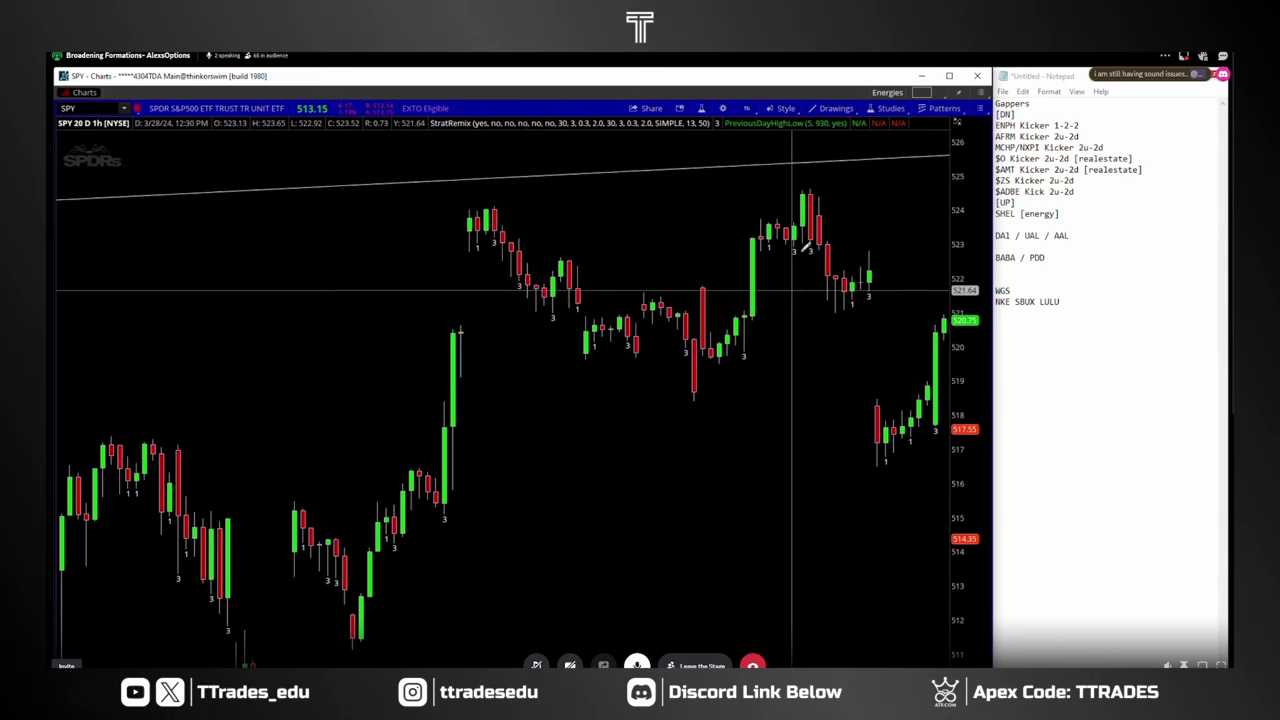
left_click_drag(810, 184, 286, 209)
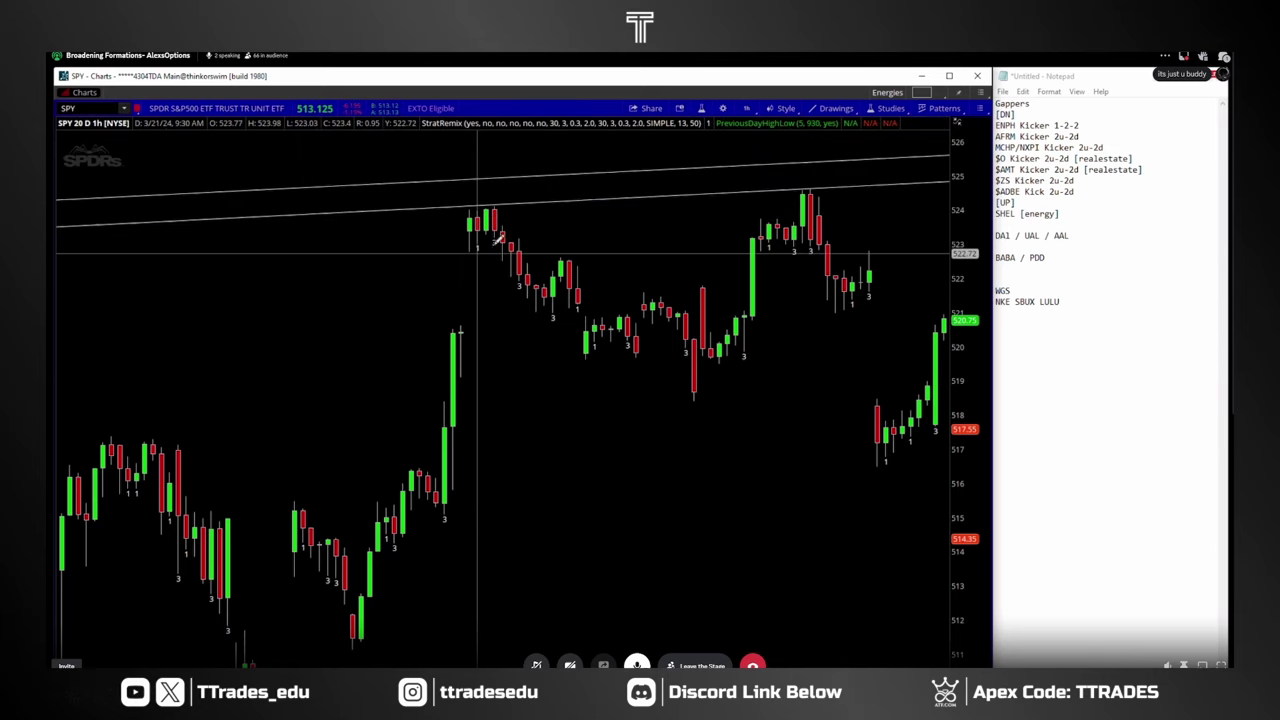
left_click_drag(695, 397, 458, 377)
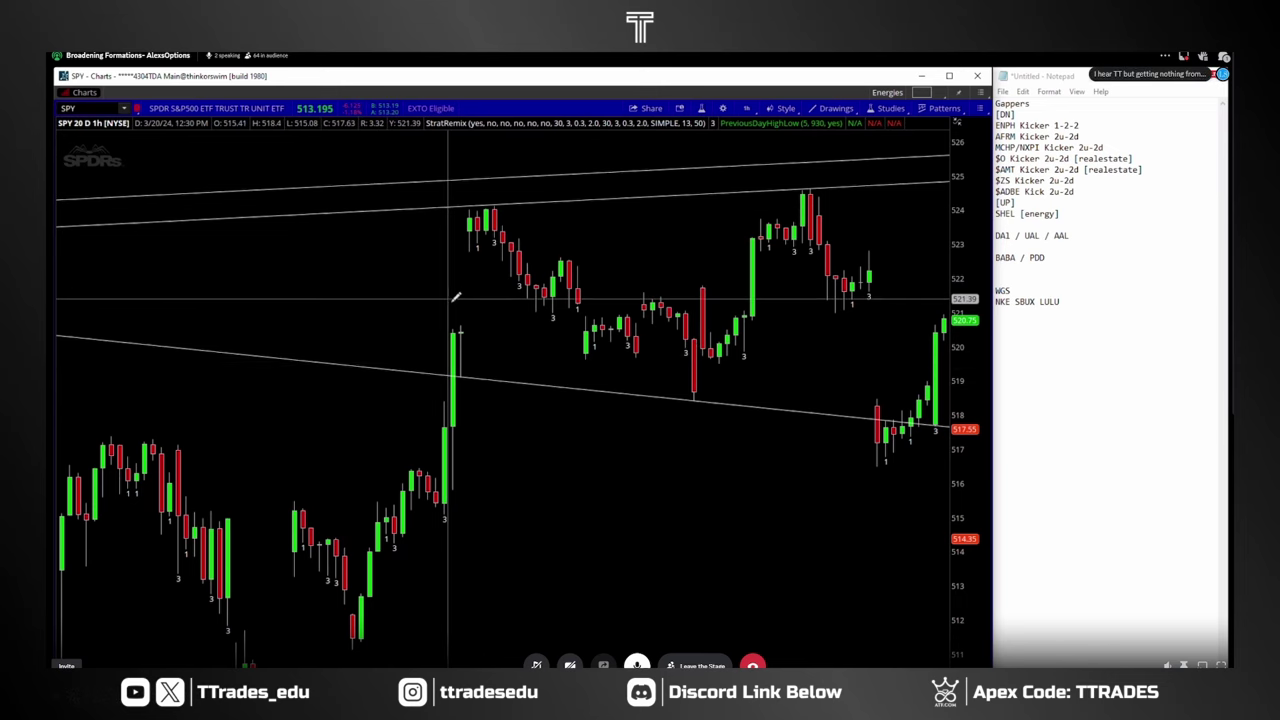
Follow SPY's hourly candles along the trendlines toward the latest bars, and switch the chart to 1 M : 1D
scroll(490, 285, "down", 3)
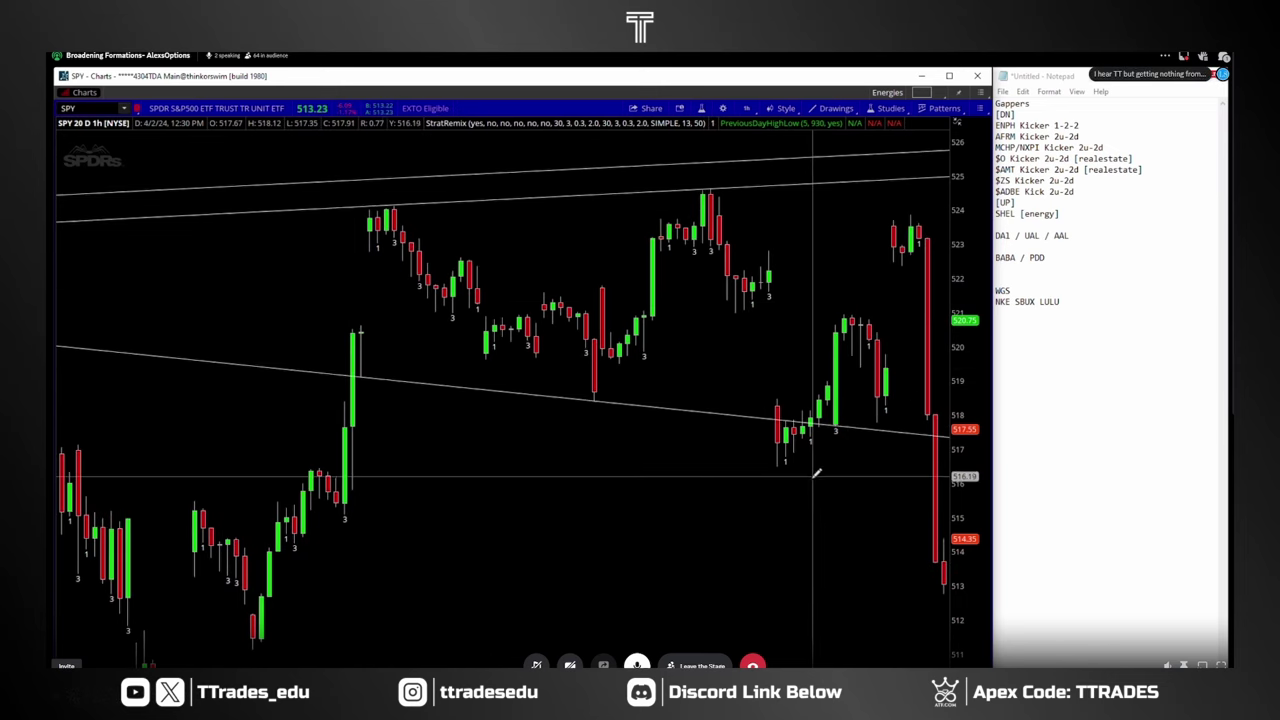
scroll(816, 474, "down", 3)
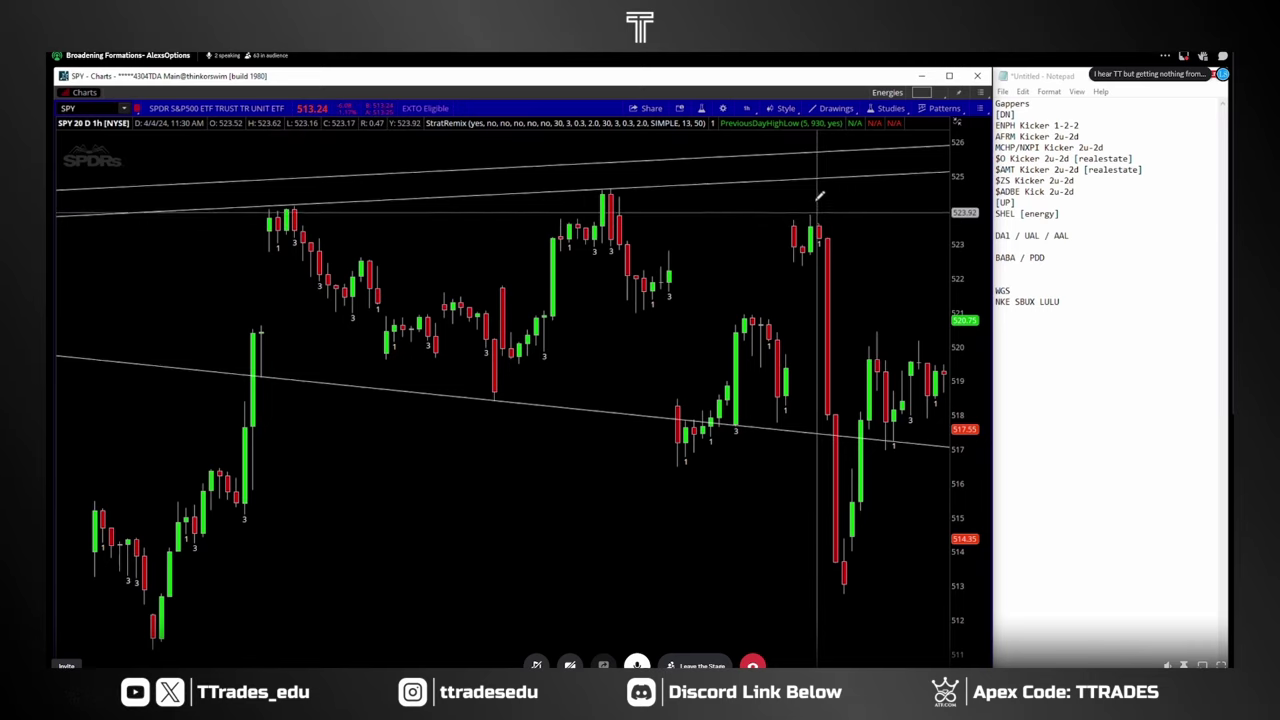
scroll(790, 205, "down", 2)
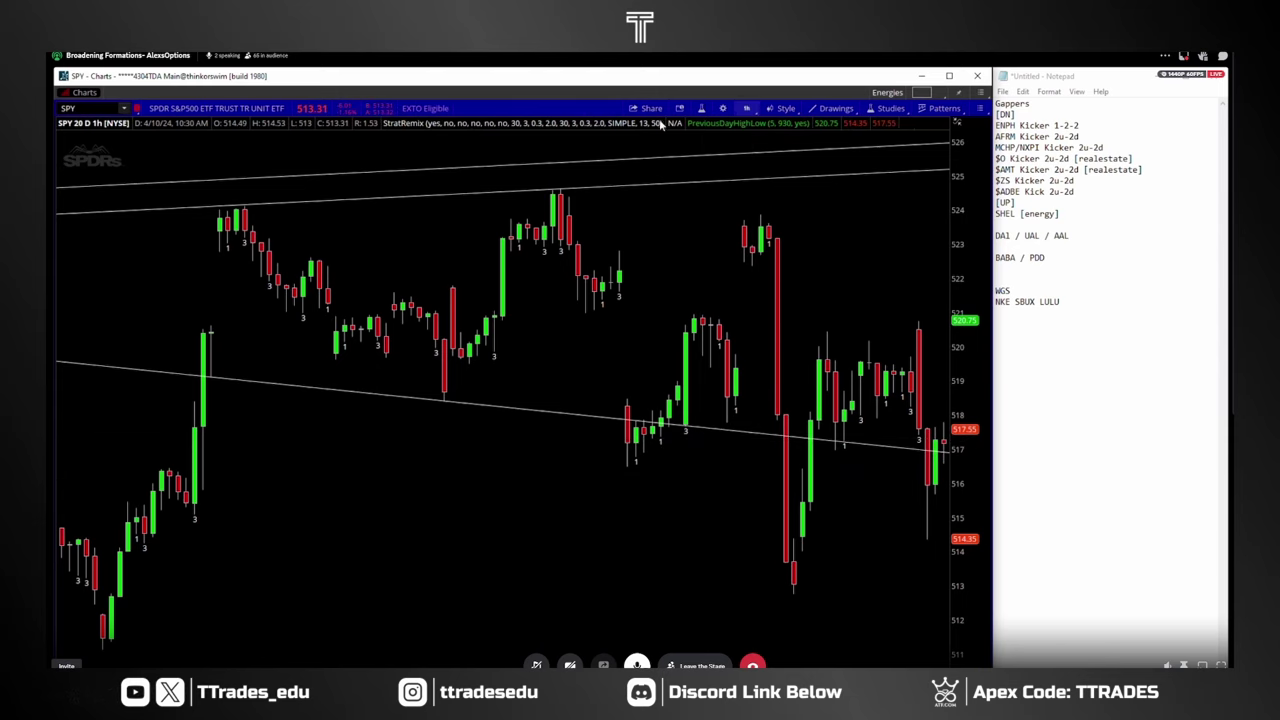
left_click(746, 108)
left_click(698, 236)
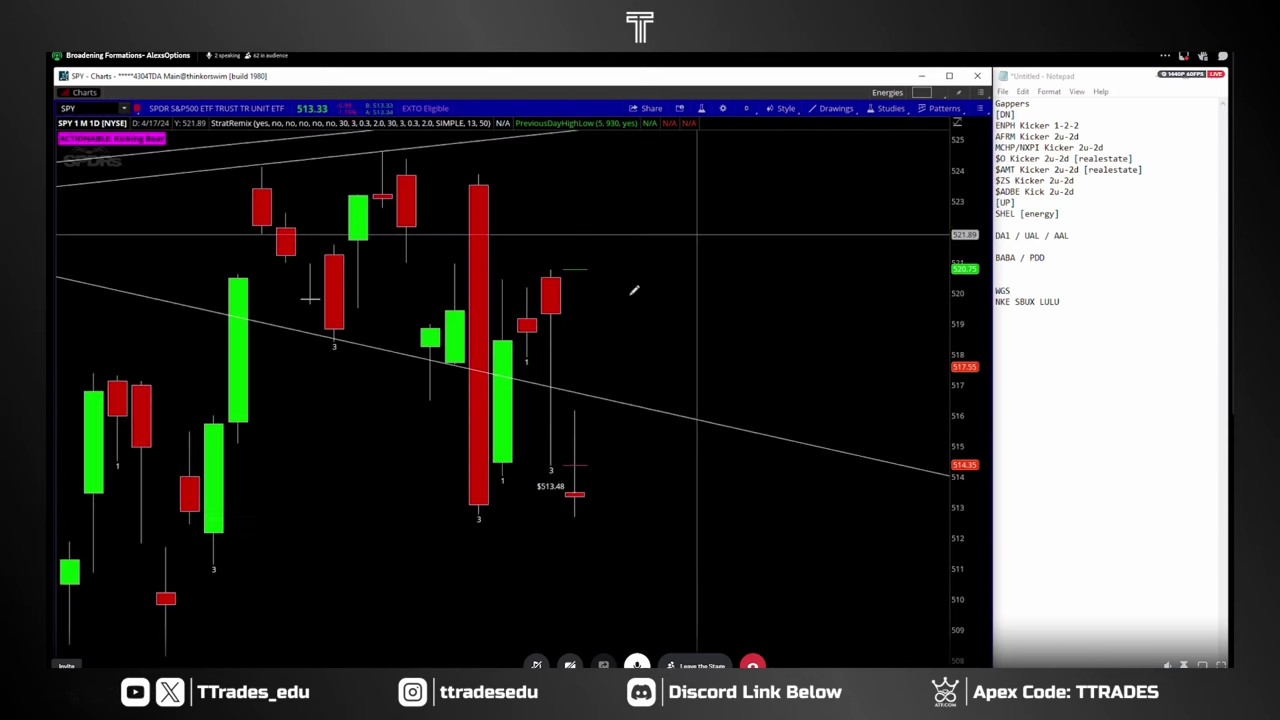
Load DIA on the 1 M : 1D time frame and examine its recent daily candles
left_click(124, 108)
left_click(505, 209)
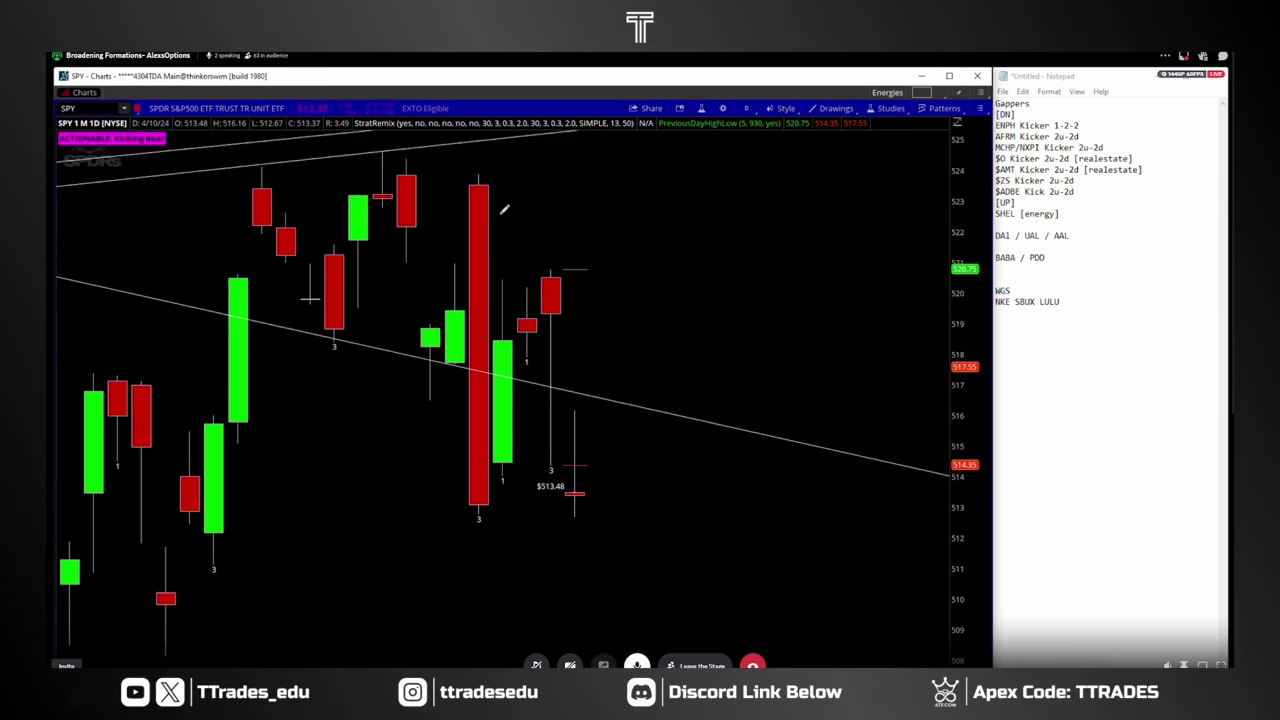
key("Return")
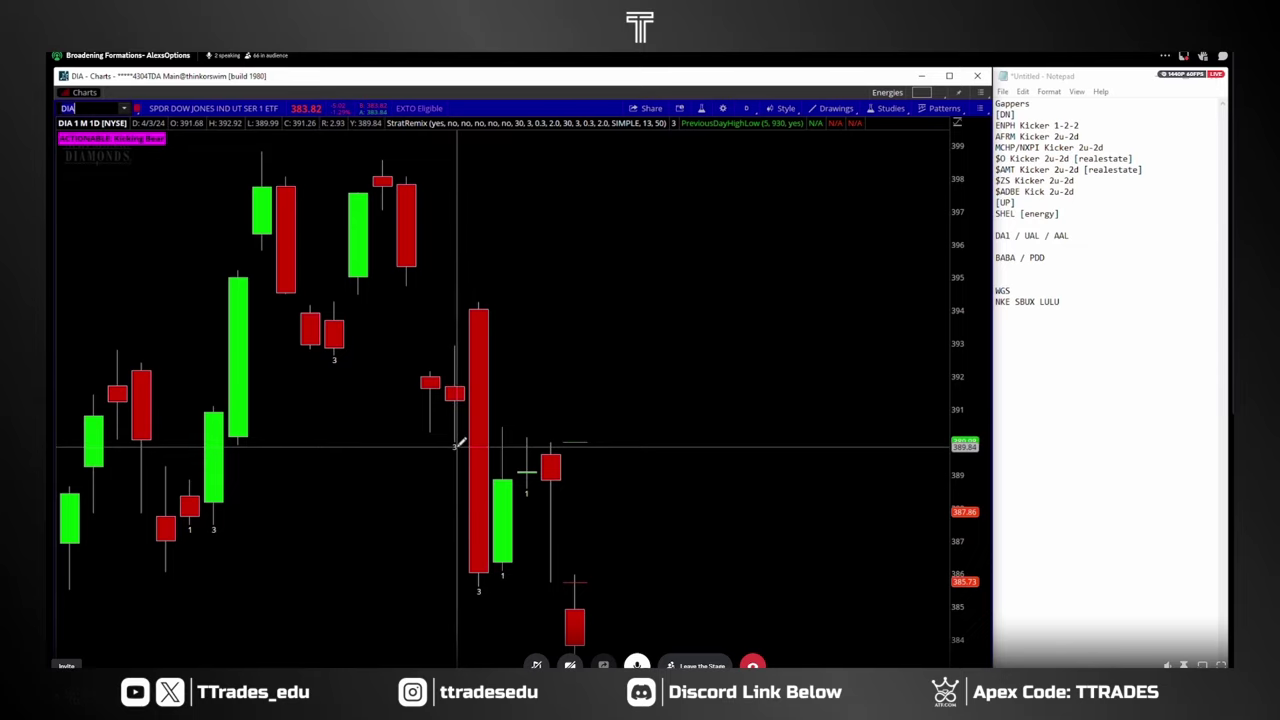
left_click(455, 400)
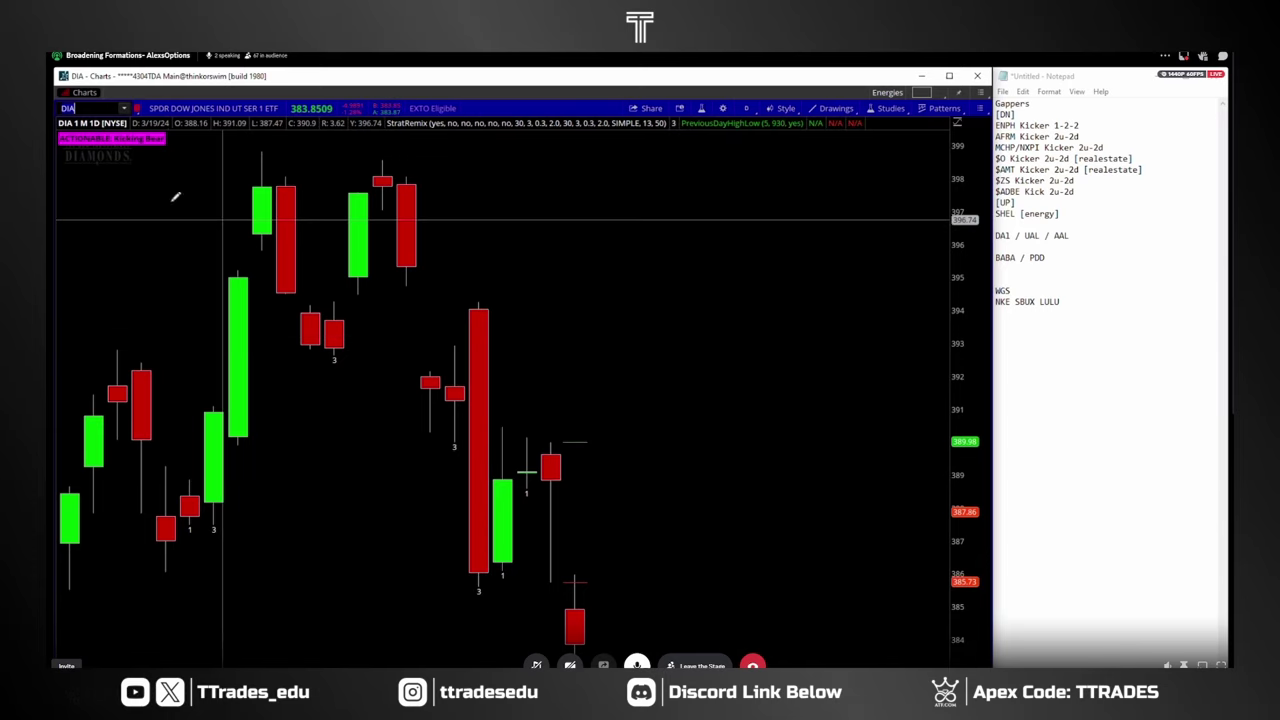
Load IWM on the 1 M : 1D time frame
left_click(90, 108)
left_click(212, 128)
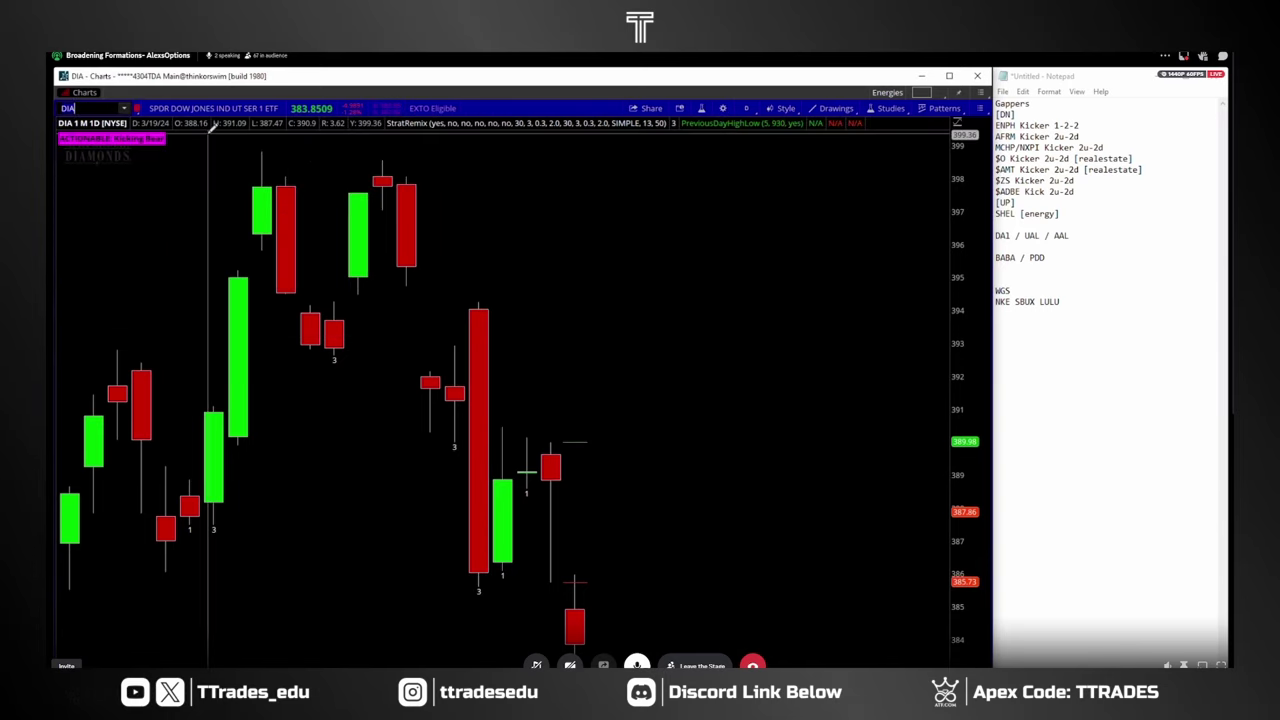
key("Return")
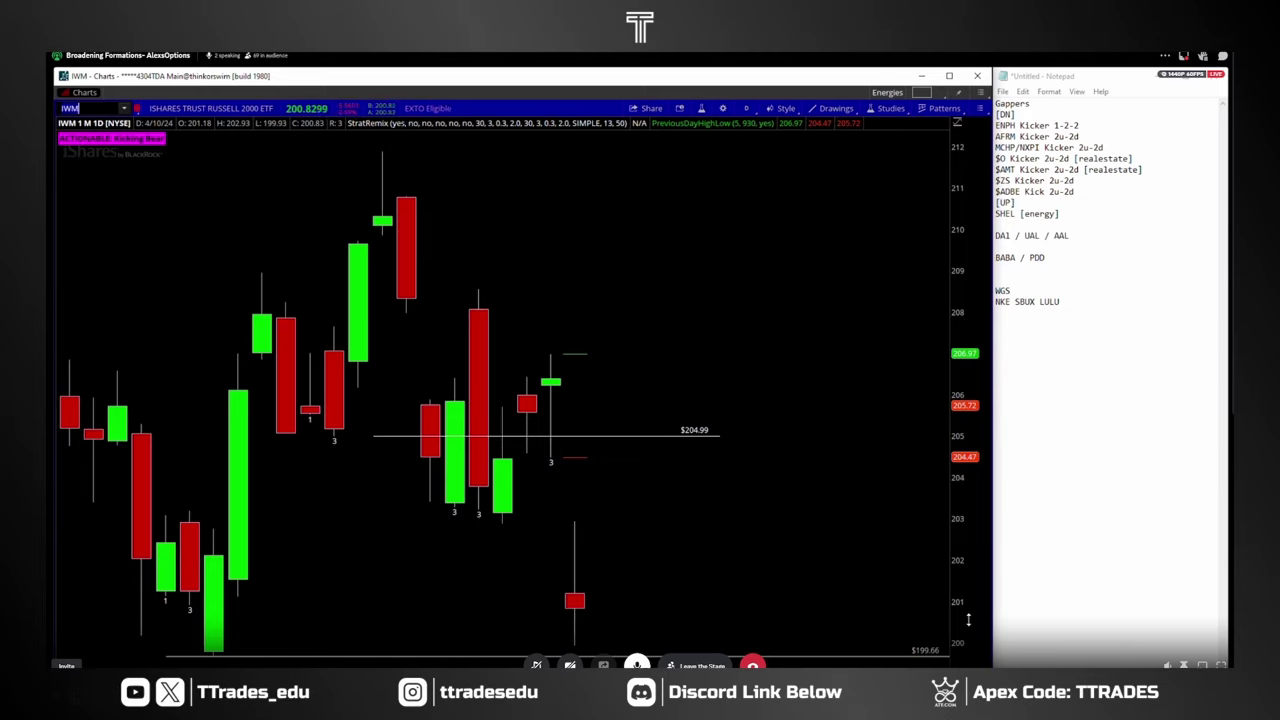
left_click(70, 108)
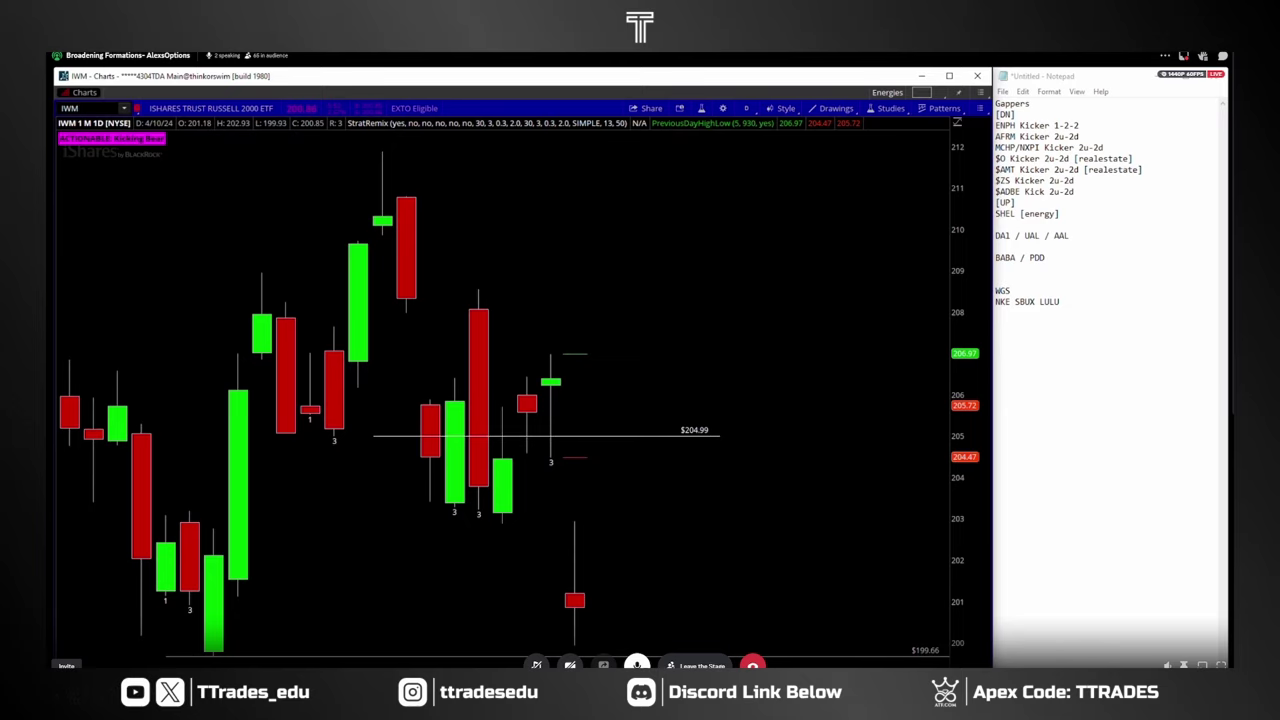
key("alt+Tab")
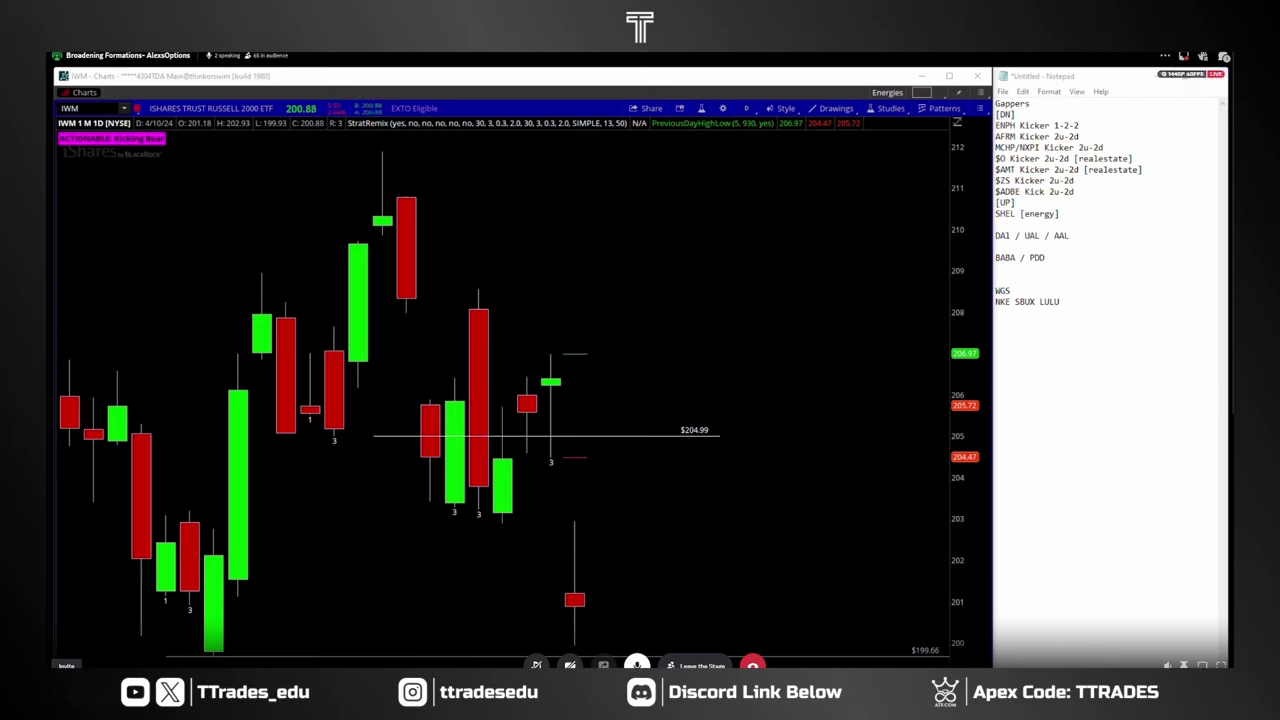
left_click(964, 290)
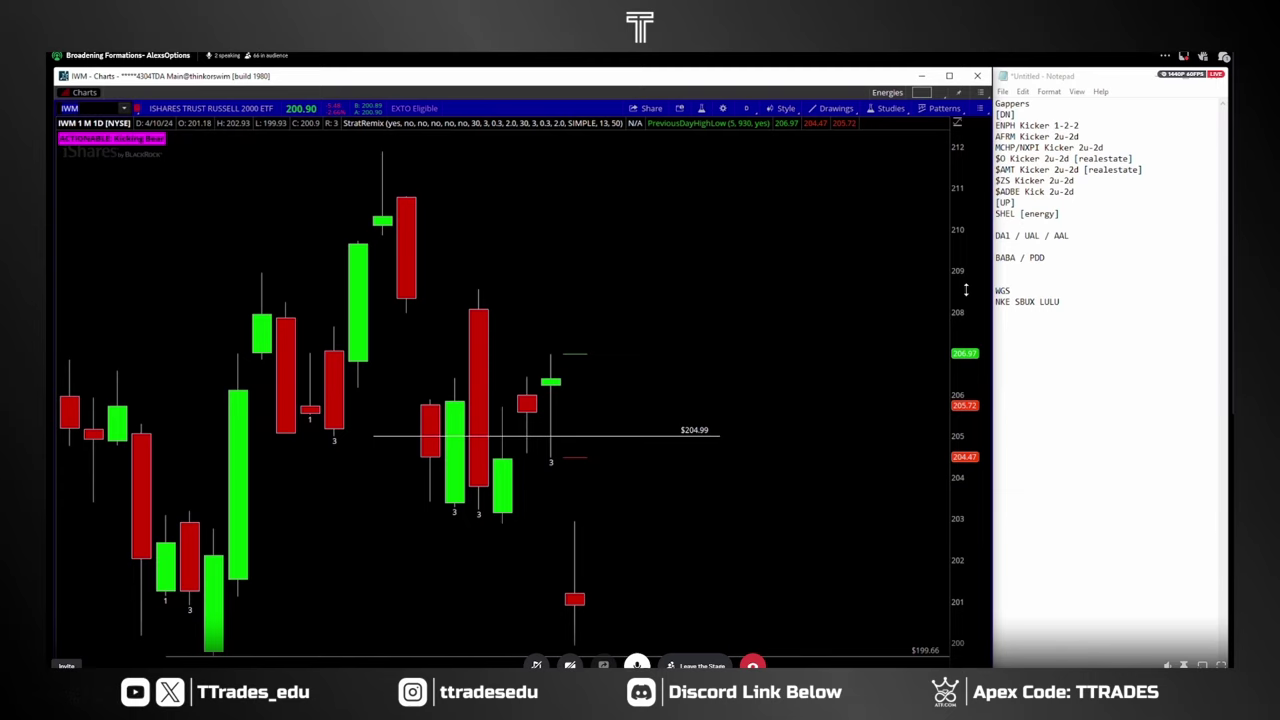
Arrange the charts in a 2×2 grid and link the three empty cells to the red symbol group
left_click(921, 92)
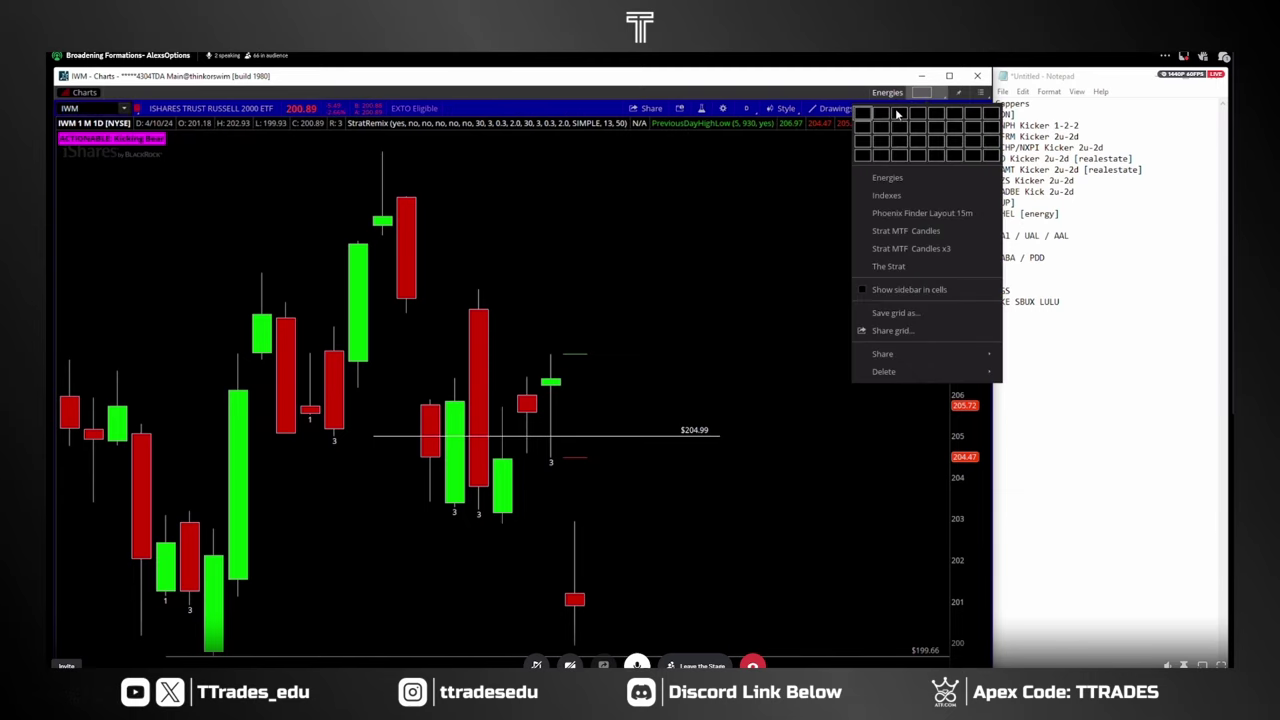
left_click(880, 128)
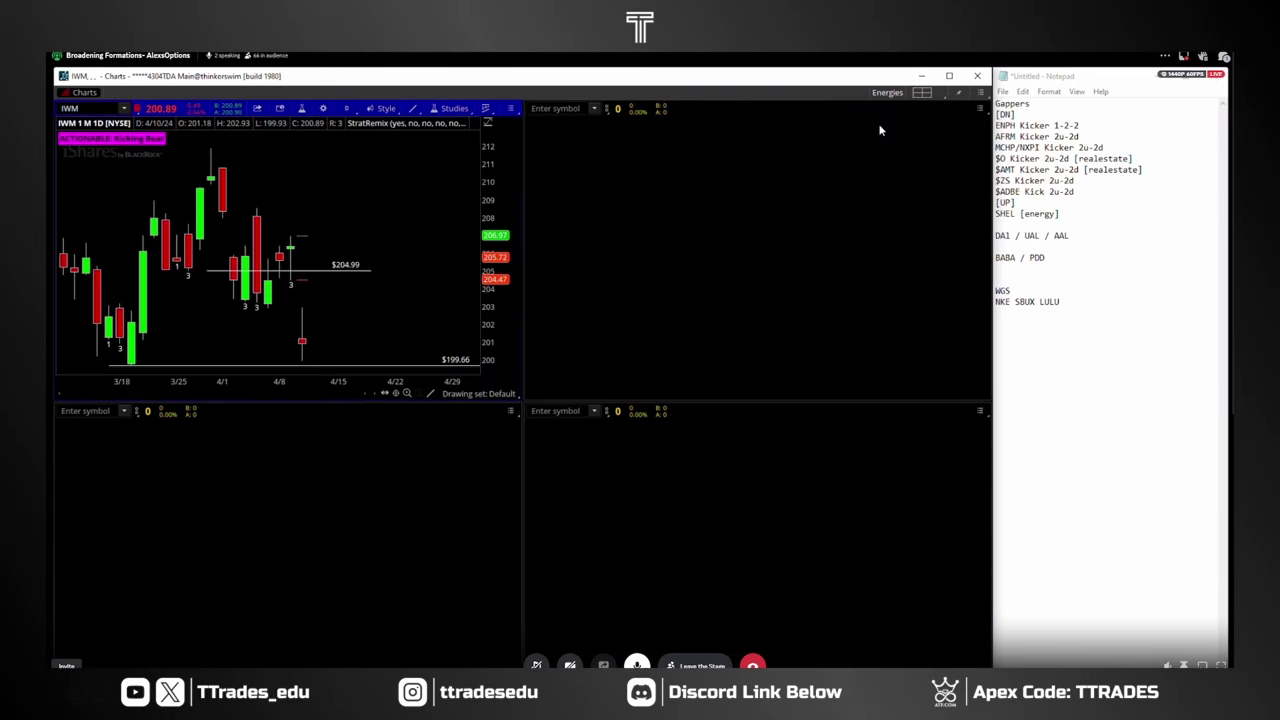
left_click(594, 108)
left_click(606, 108)
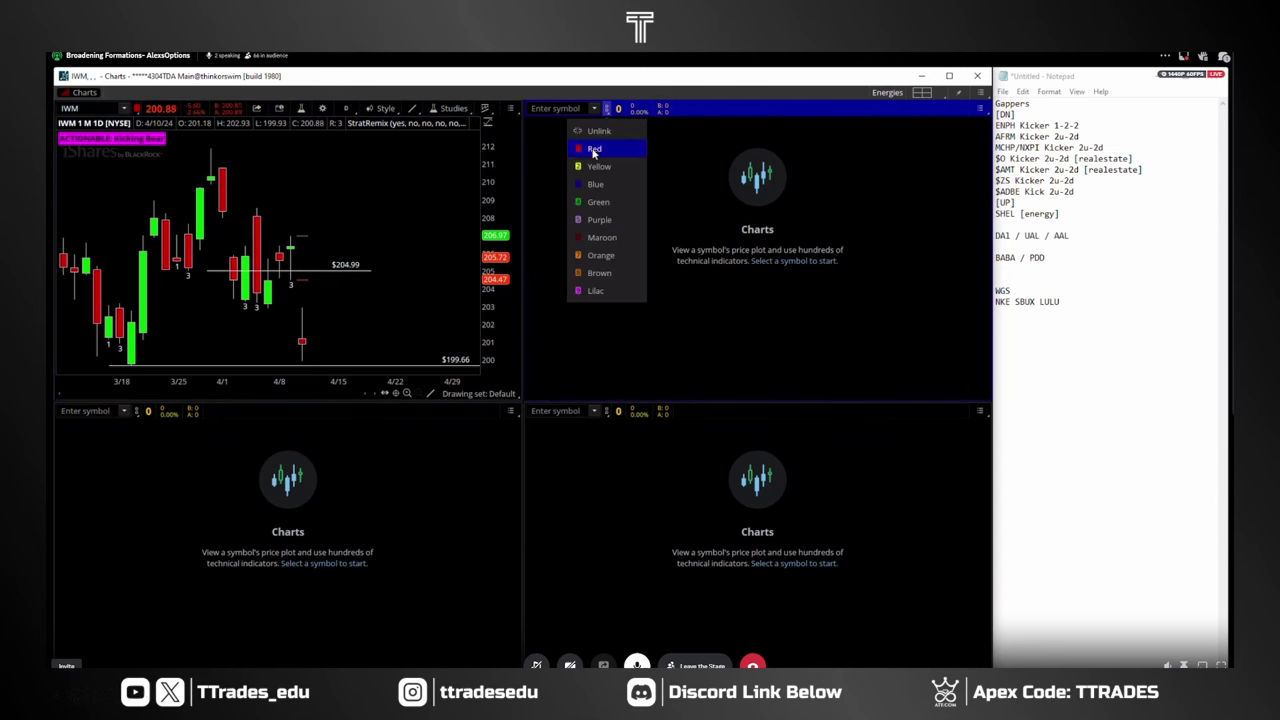
left_click(594, 148)
left_click(606, 410)
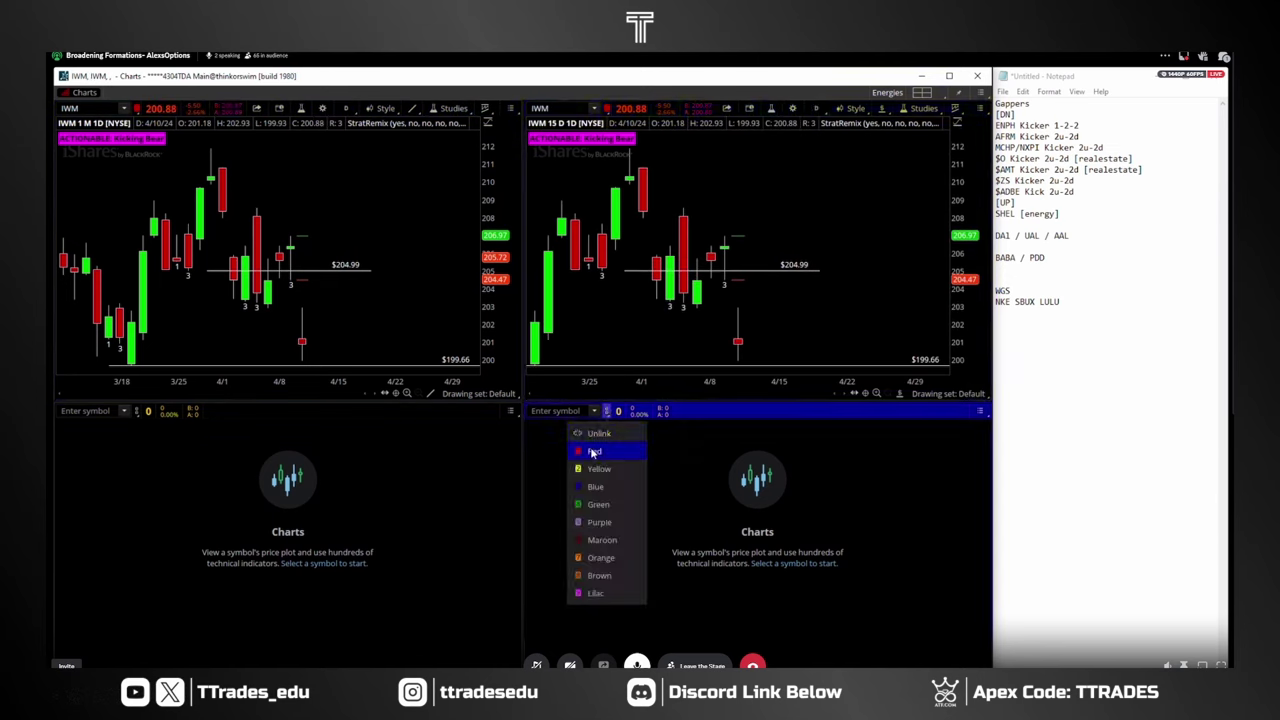
left_click(594, 450)
left_click(137, 410)
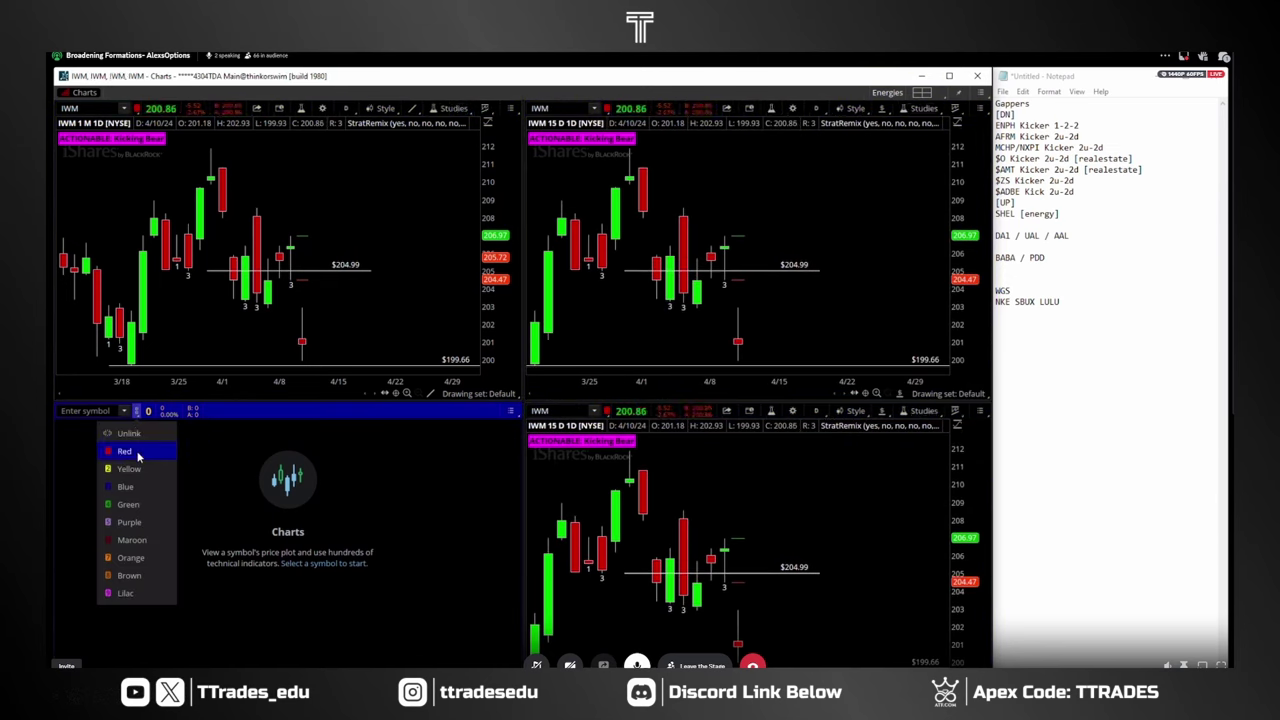
left_click(125, 450)
Set the upper-left chart to 5 D : 1h, the lower-left to 5 M : W and the lower-right to 1 Y : M
left_click(345, 108)
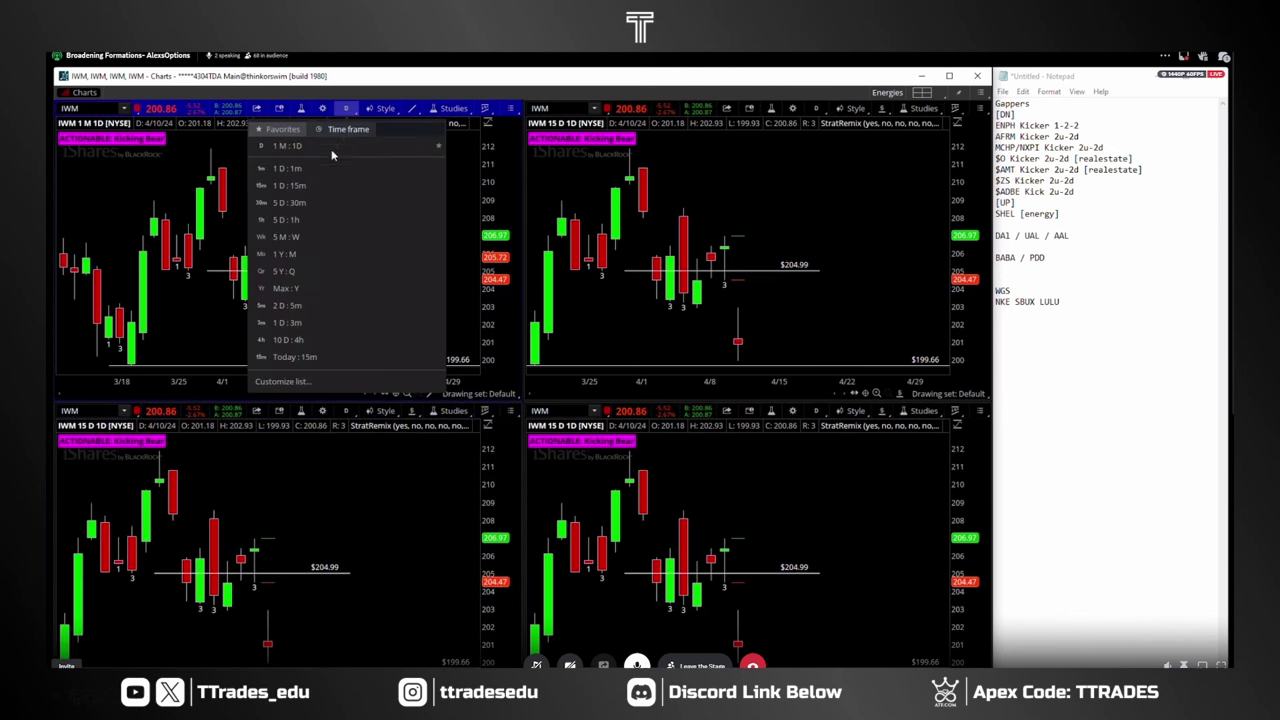
left_click(287, 222)
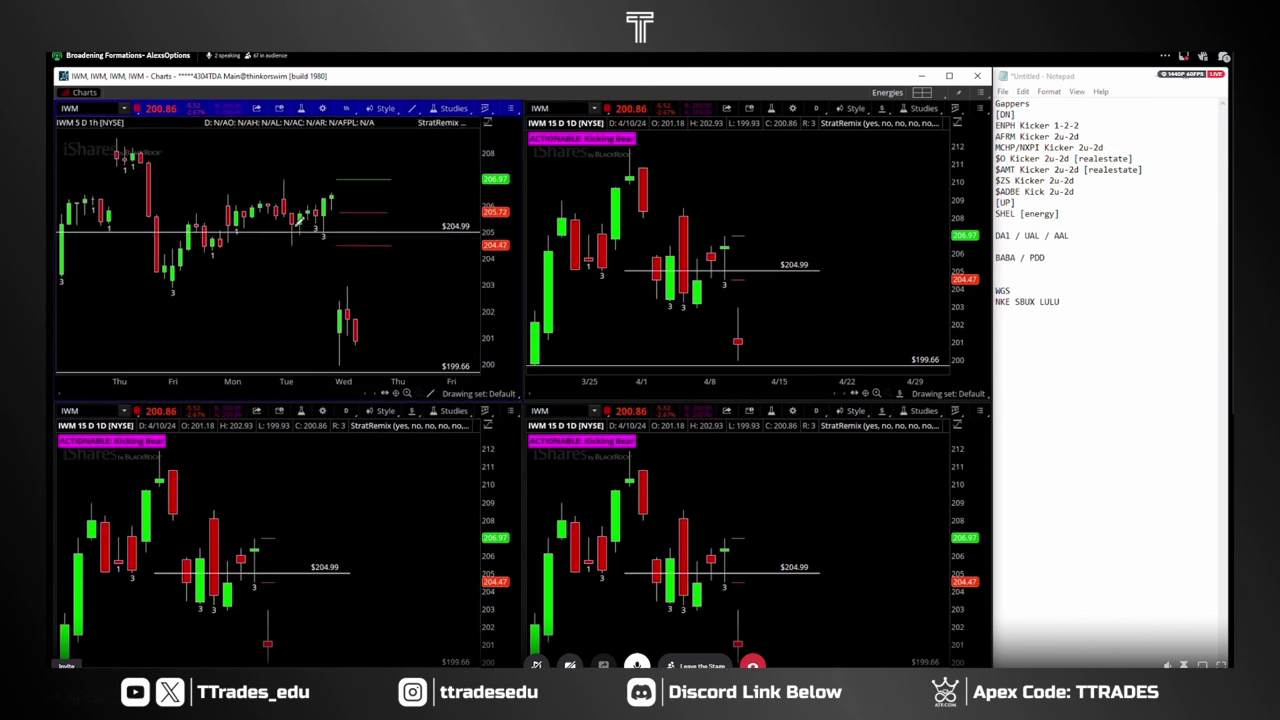
left_click(826, 108)
left_click(824, 110)
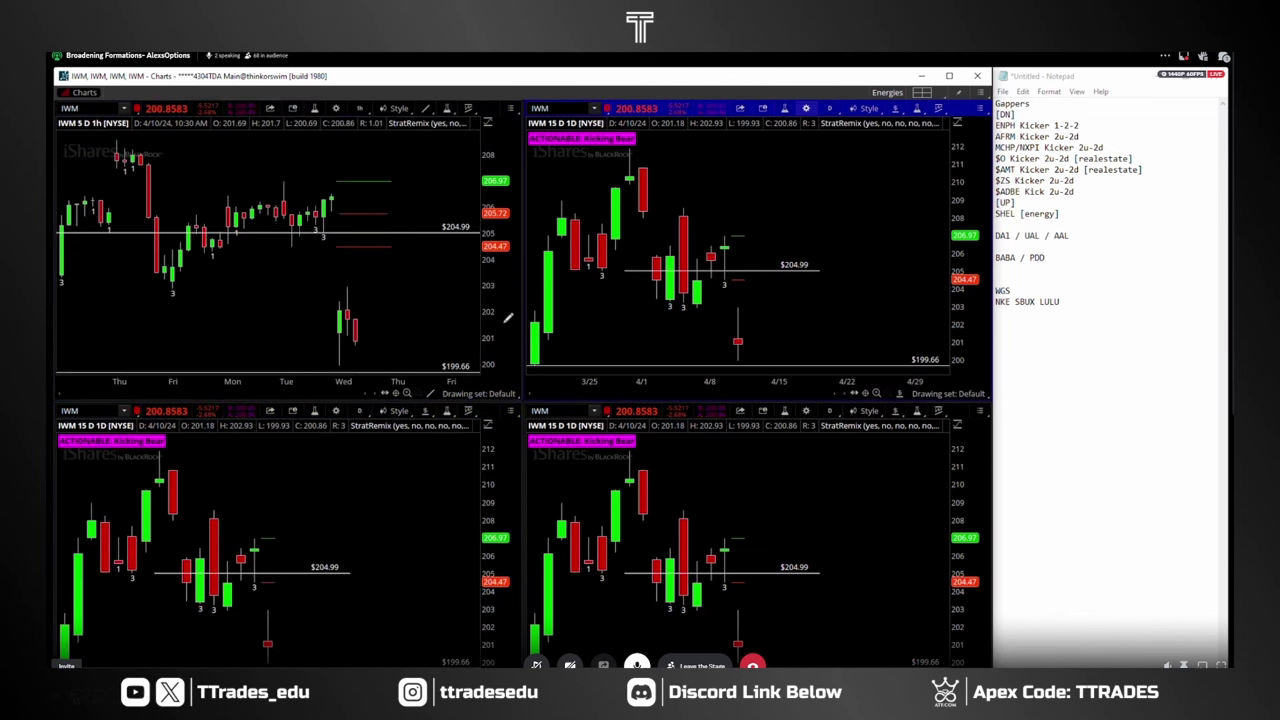
left_click(345, 410)
left_click(306, 556)
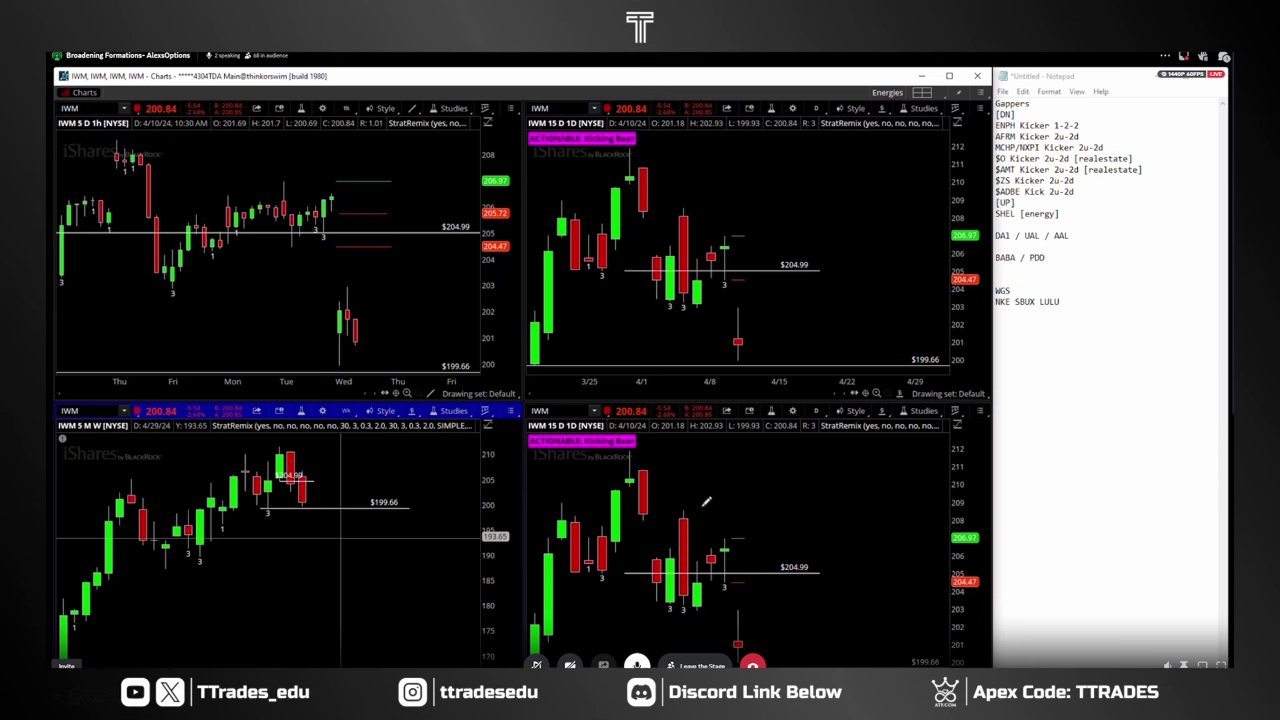
left_click(816, 410)
left_click(756, 573)
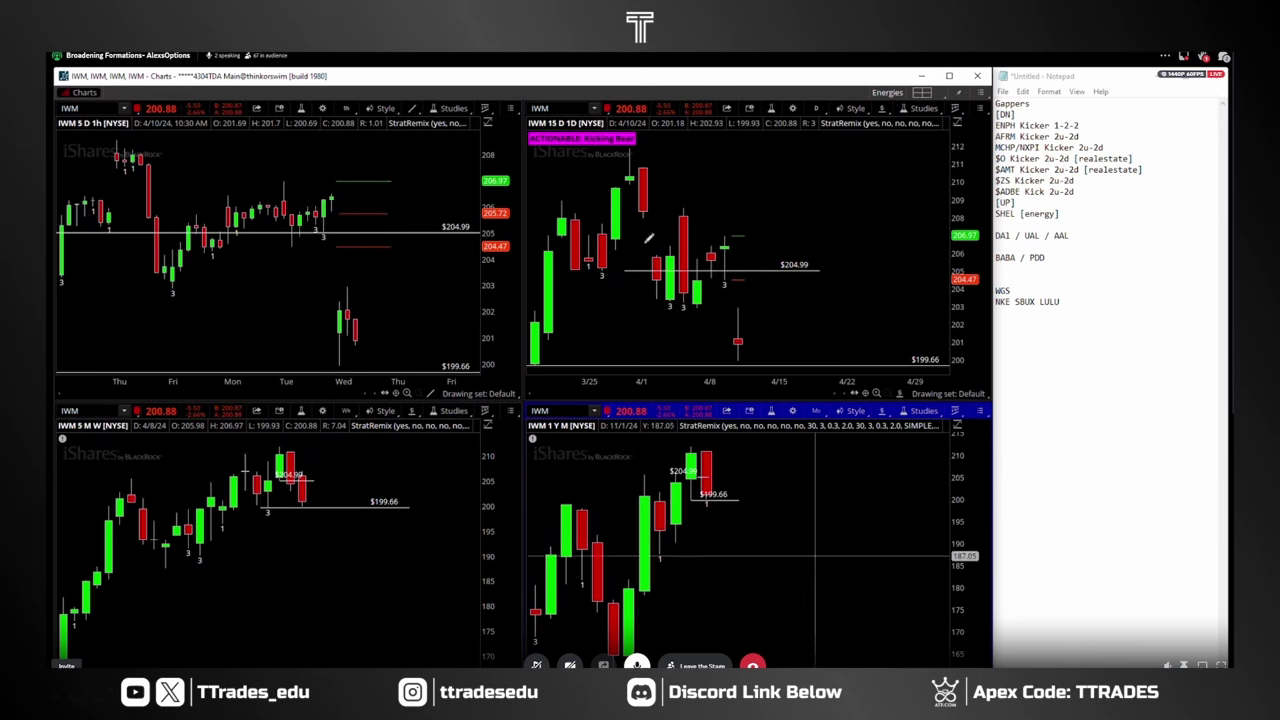
Load SBUX in all four linked charts
left_click(545, 108)
type("1")
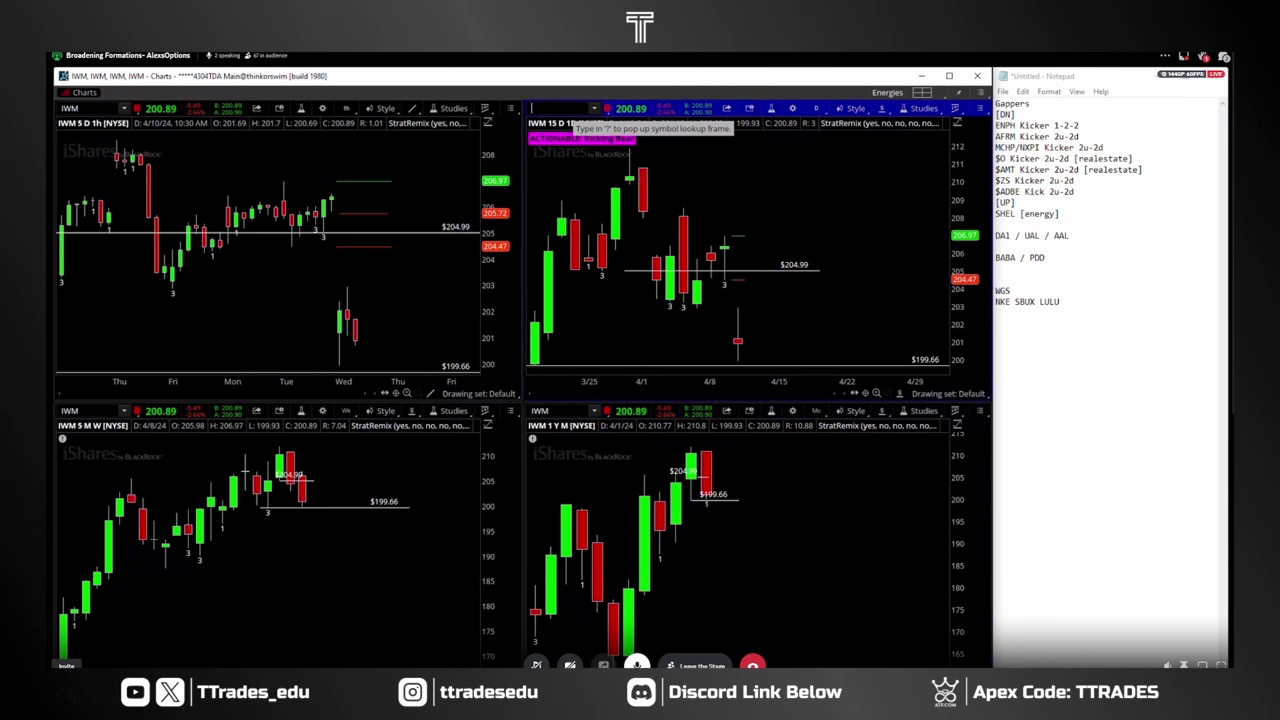
type("BUX")
key("Return")
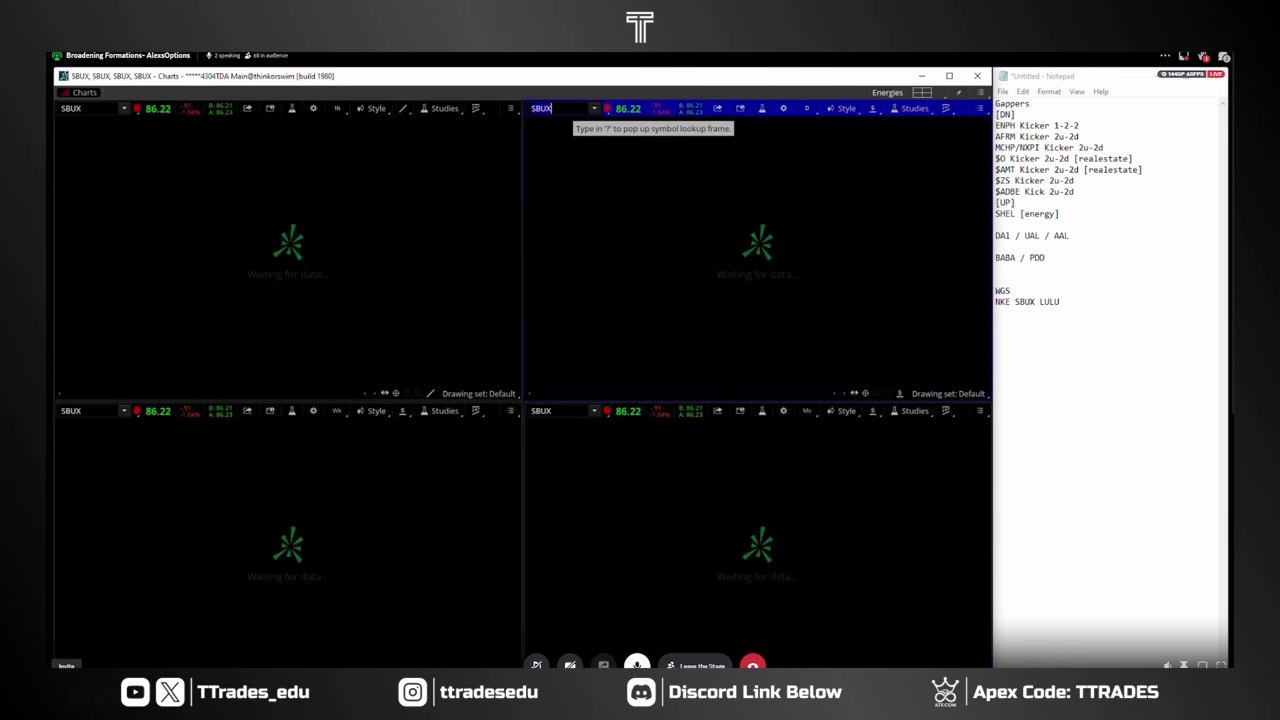
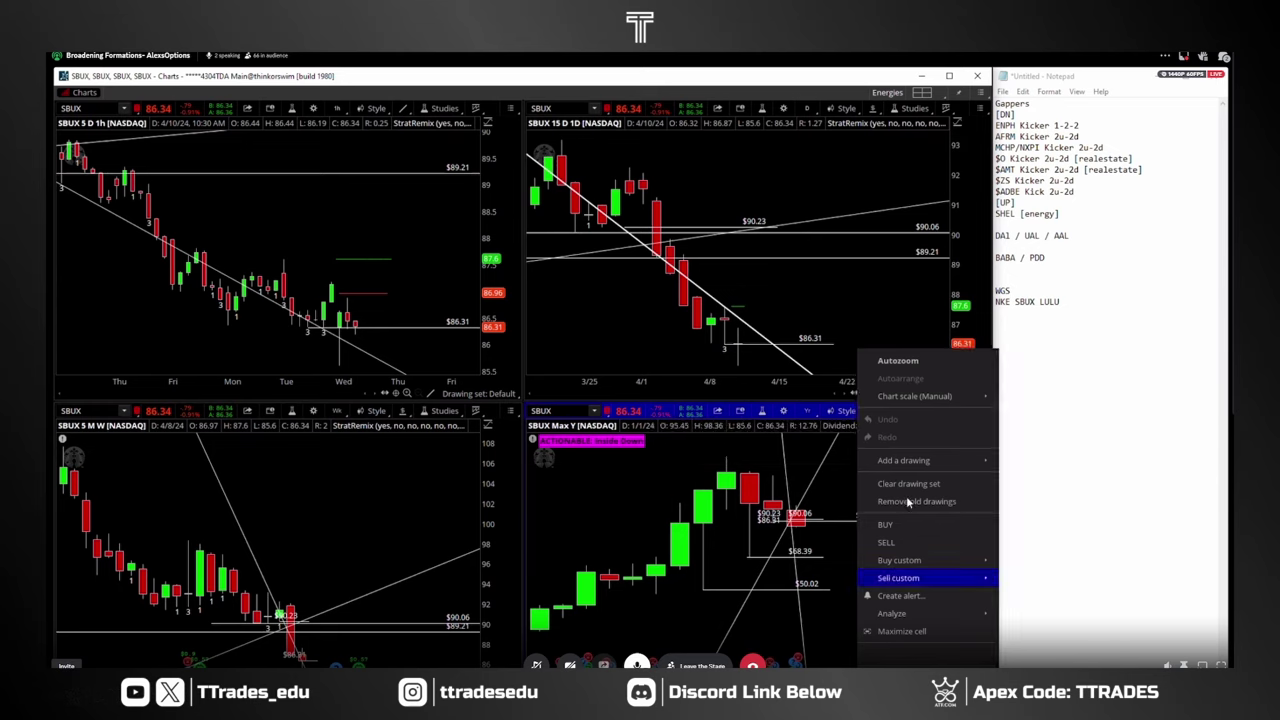
Clear the SBUX drawing set and autozoom the yearly chart
left_click(908, 483)
left_click(569, 140)
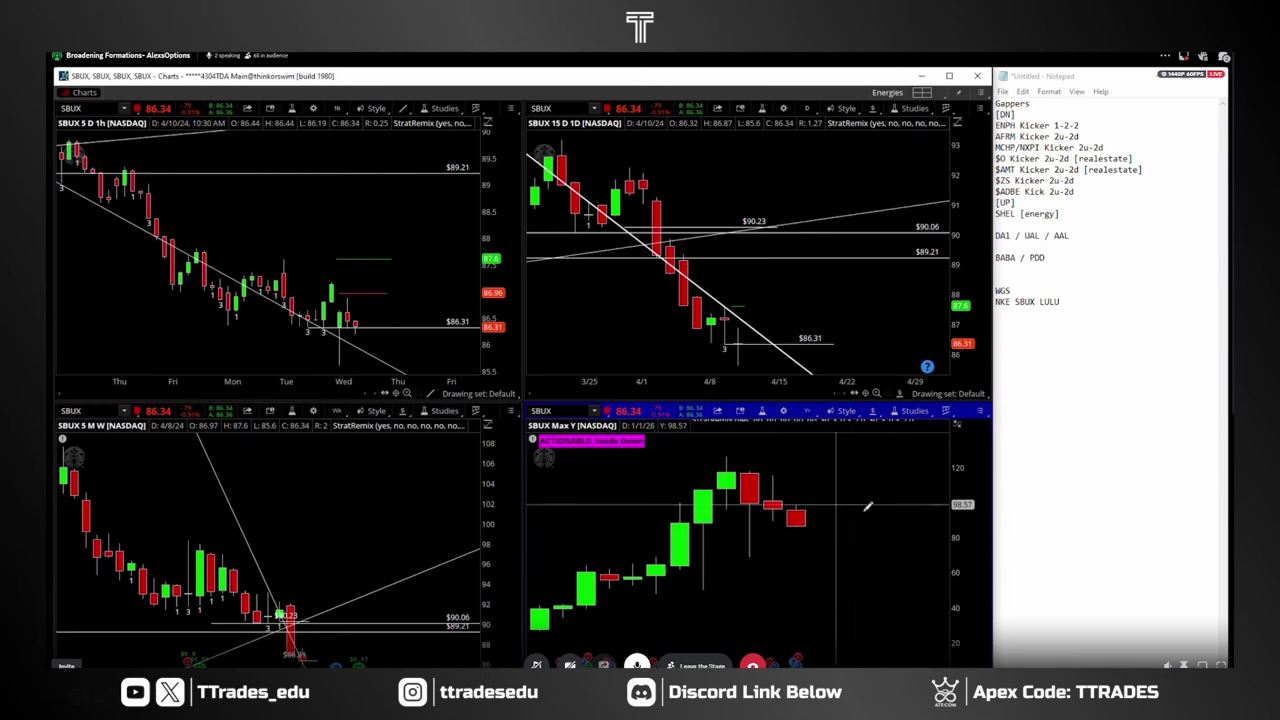
scroll(760, 540, "up", 5)
right_click(888, 465)
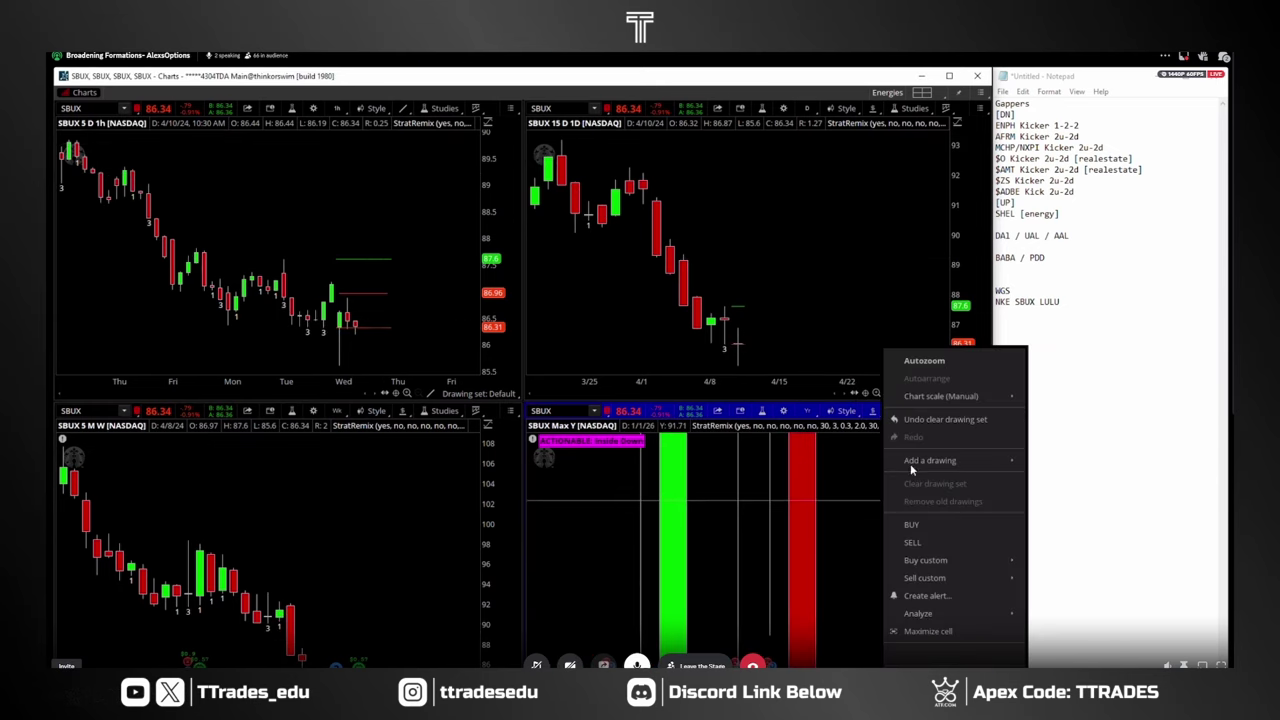
left_click(924, 360)
Draw horizontal levels on the SBUX yearly chart from the 2020 low at $50.02 and the 2022 low at $68.39
left_click_drag(750, 483, 835, 583)
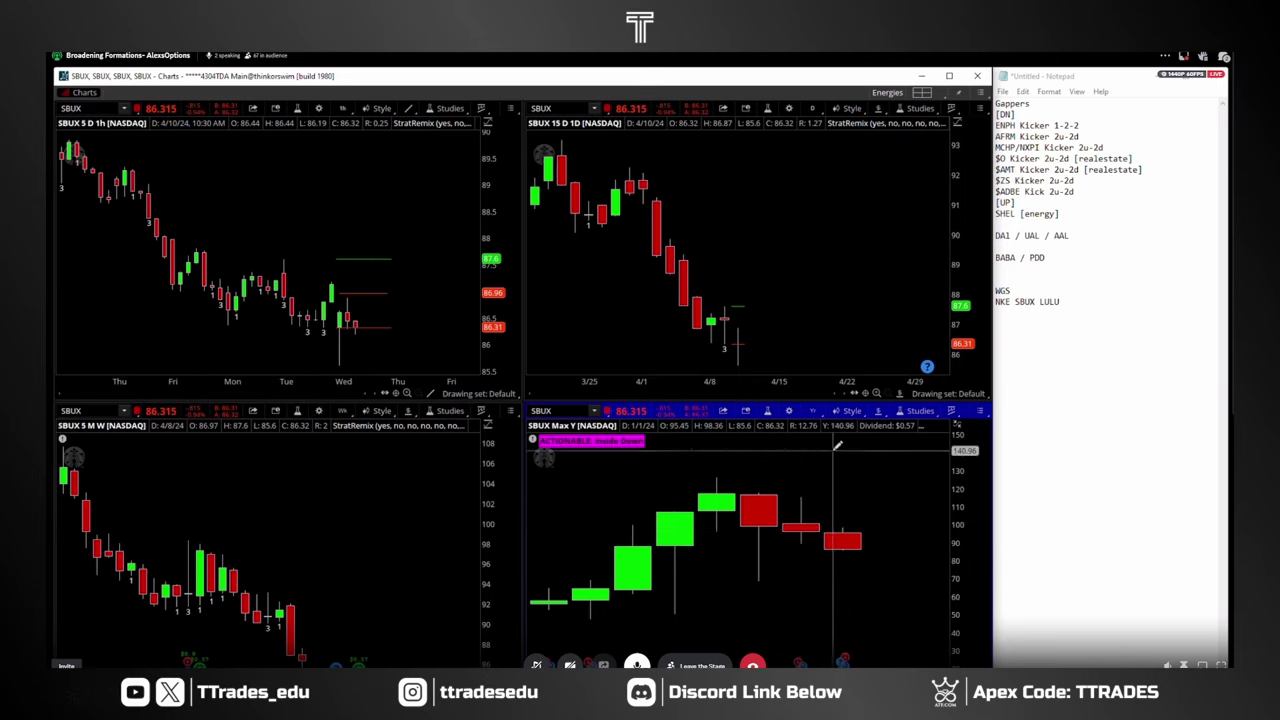
scroll(840, 465, "down", 3)
scroll(868, 478, "up", 3)
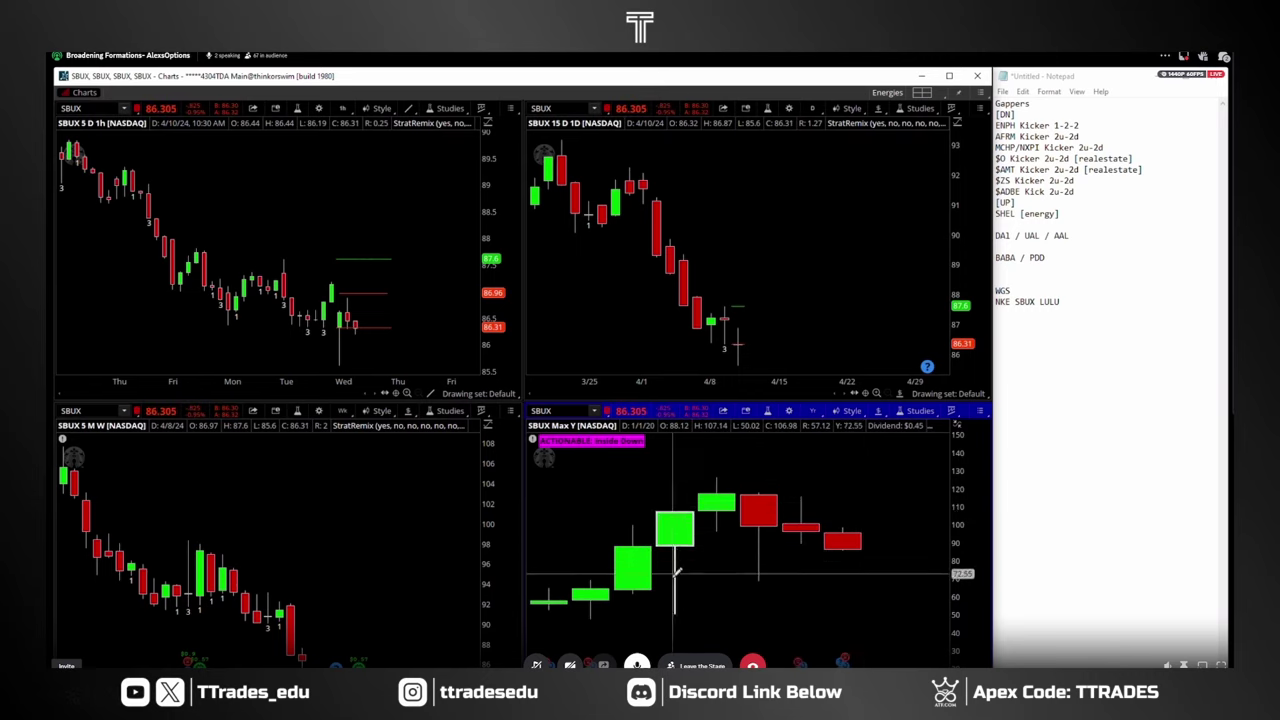
middle_click(836, 483)
left_click(836, 483)
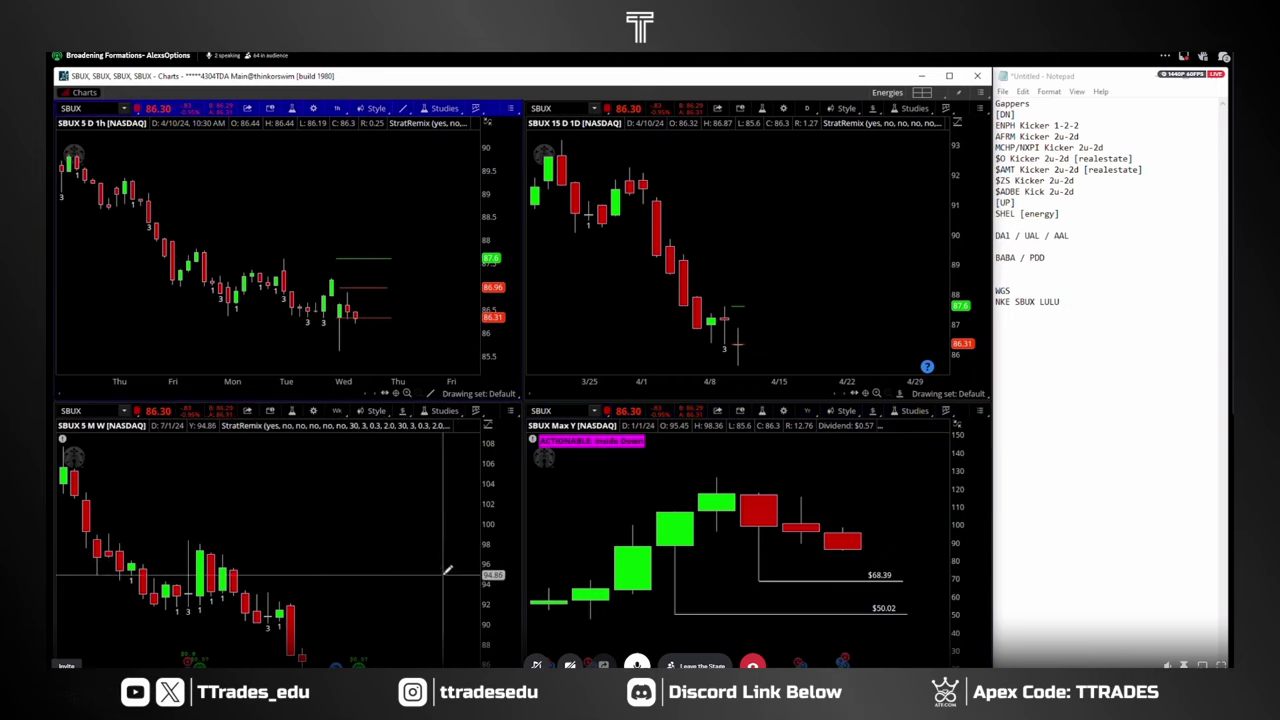
Focus the SBUX weekly chart on its latest candles, and show the last few monthly candles by switching the yearly chart to 1 Y : M
left_click_drag(229, 572, 301, 614)
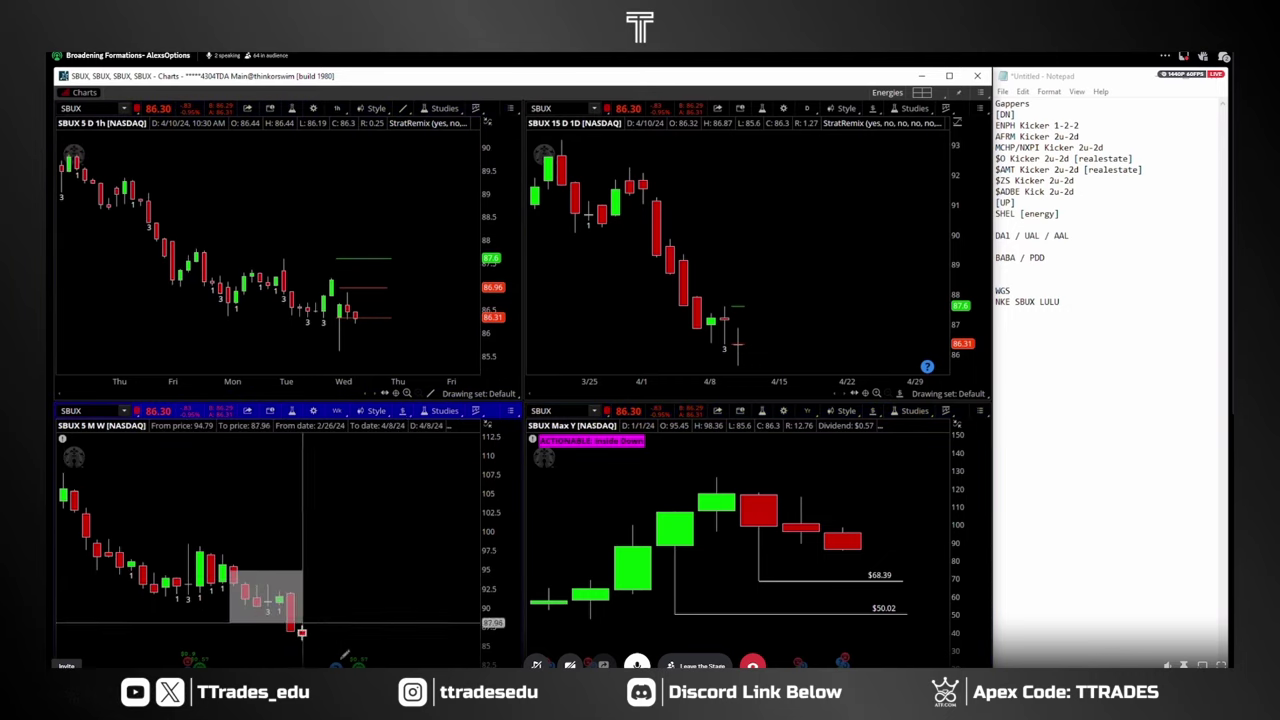
left_click(808, 411)
left_click(745, 573)
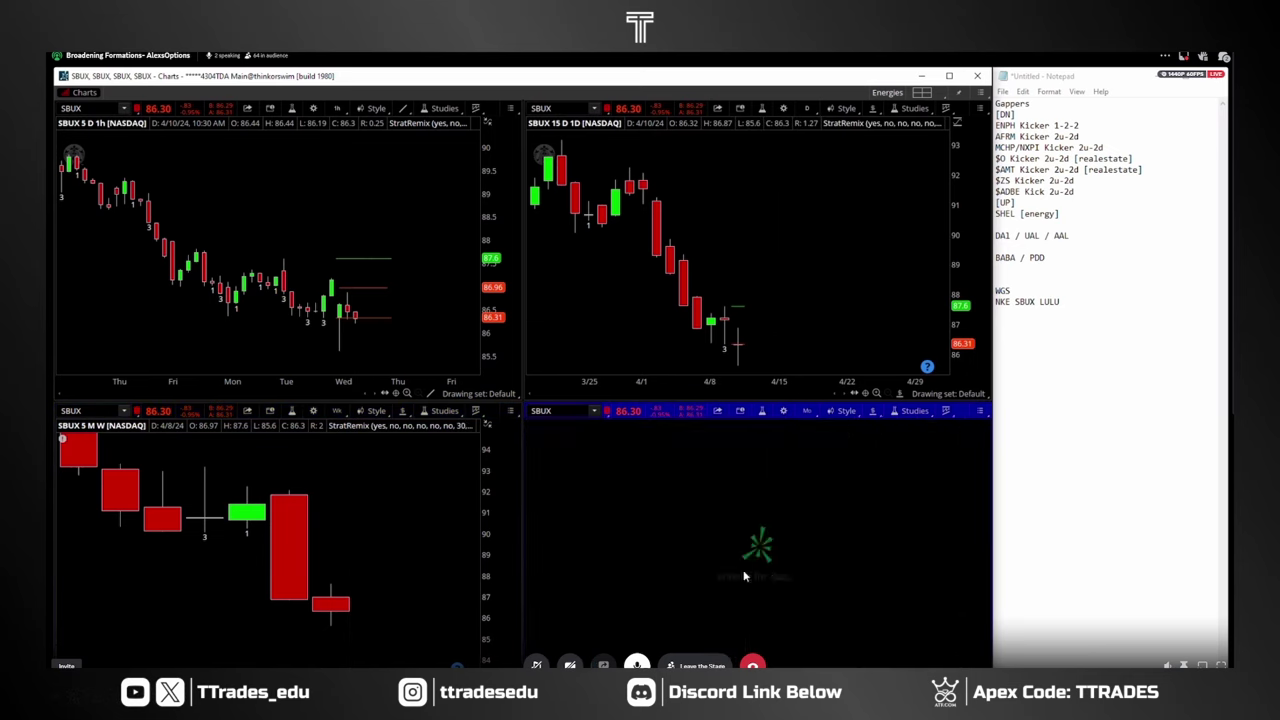
left_click_drag(723, 581, 747, 583)
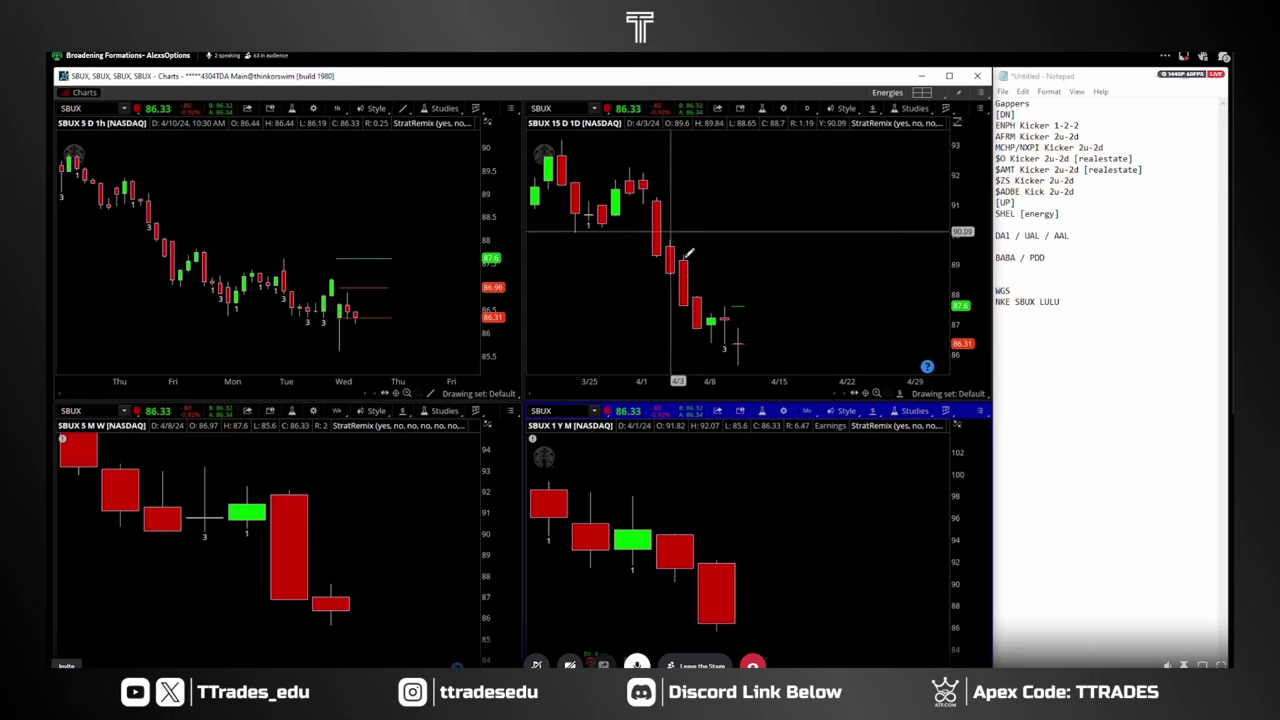
Switch the monthly SBUX chart to 5 Y : Q and draw a horizontal level at $90.06 from the previous quarterly candle's low
left_click(807, 411)
left_click(766, 573)
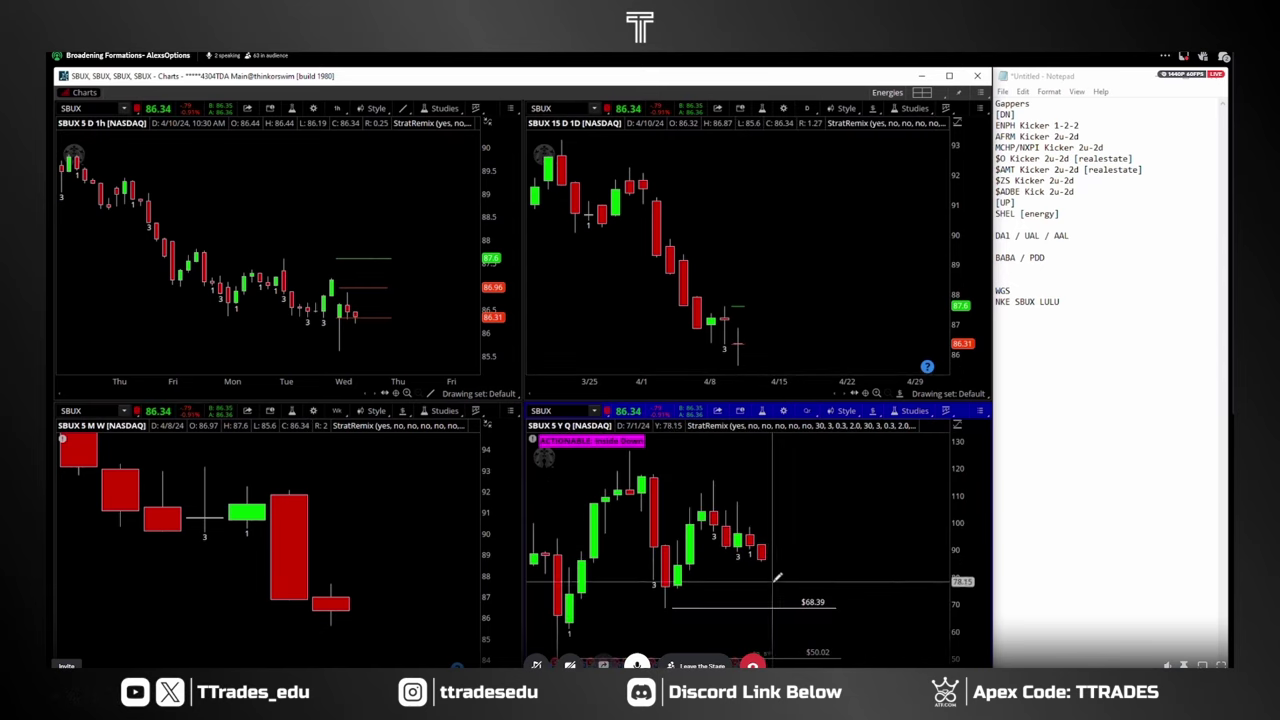
left_click_drag(714, 588, 714, 588)
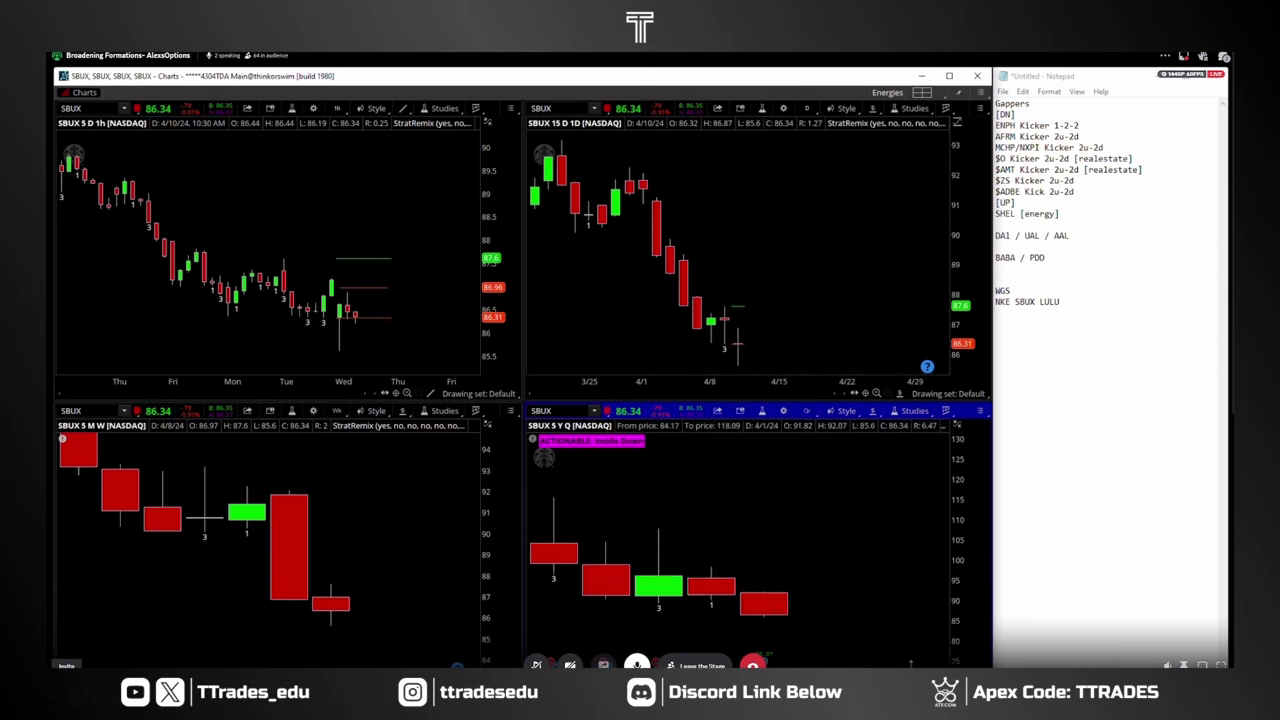
mouse_move(546, 515)
left_mouse_down()
mouse_move(890, 678)
mouse_move(890, 655)
left_mouse_up()
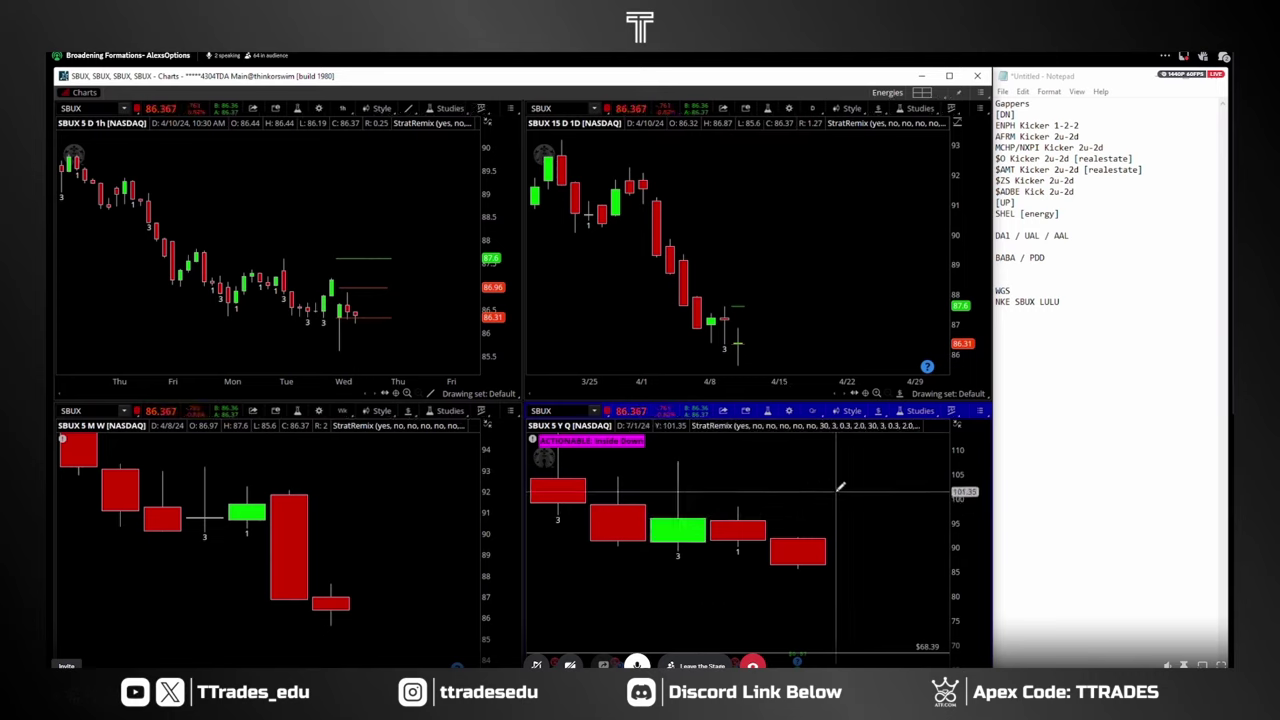
left_click(745, 548)
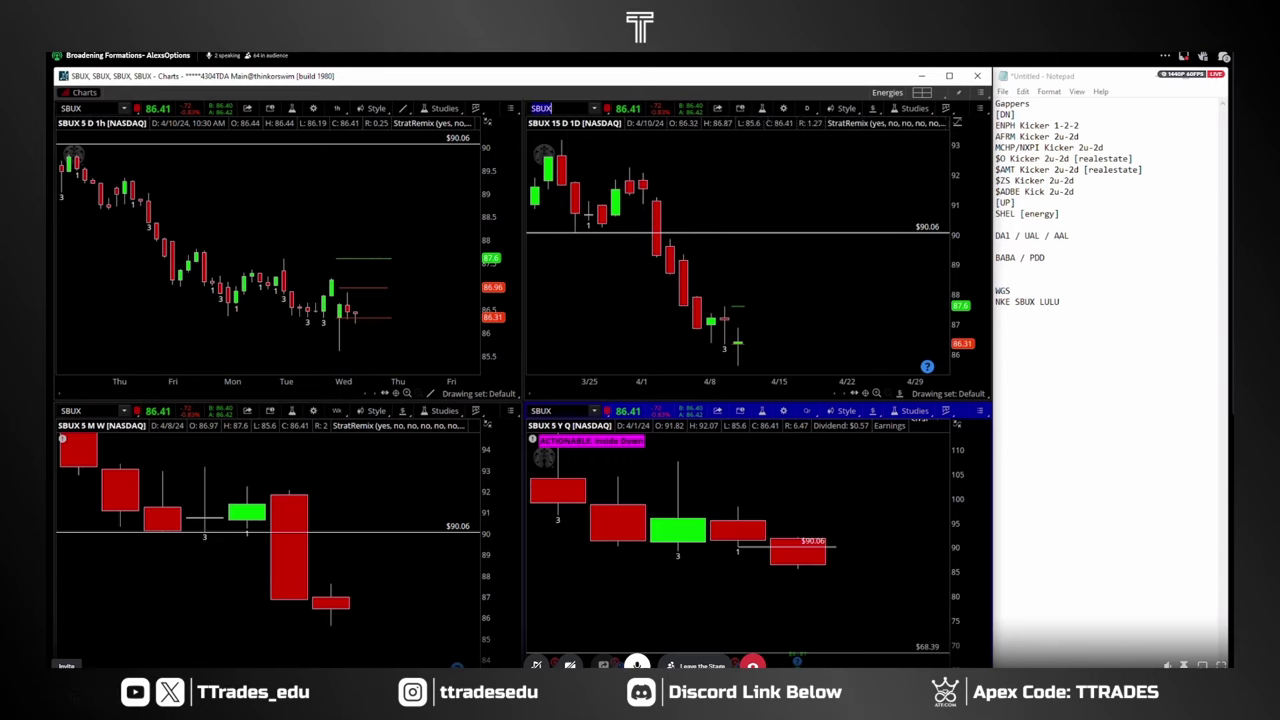
left_click(541, 108)
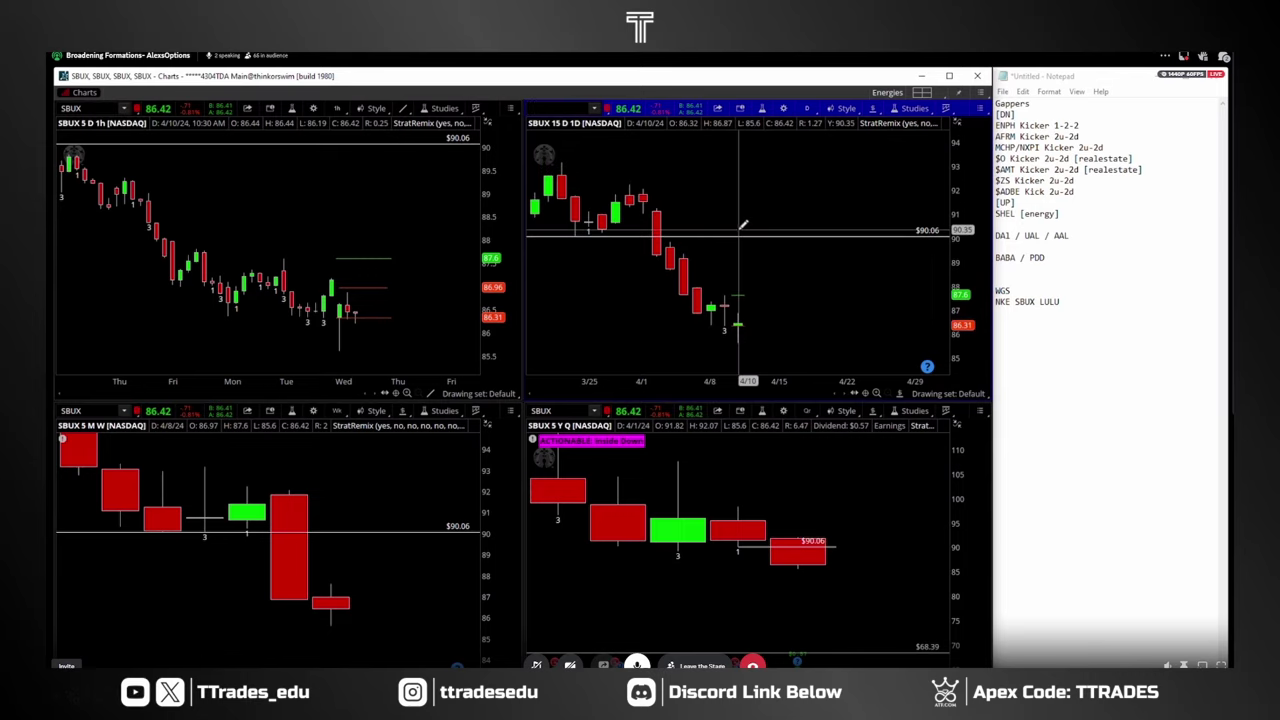
left_click_drag(563, 165, 740, 325)
left_click(808, 109)
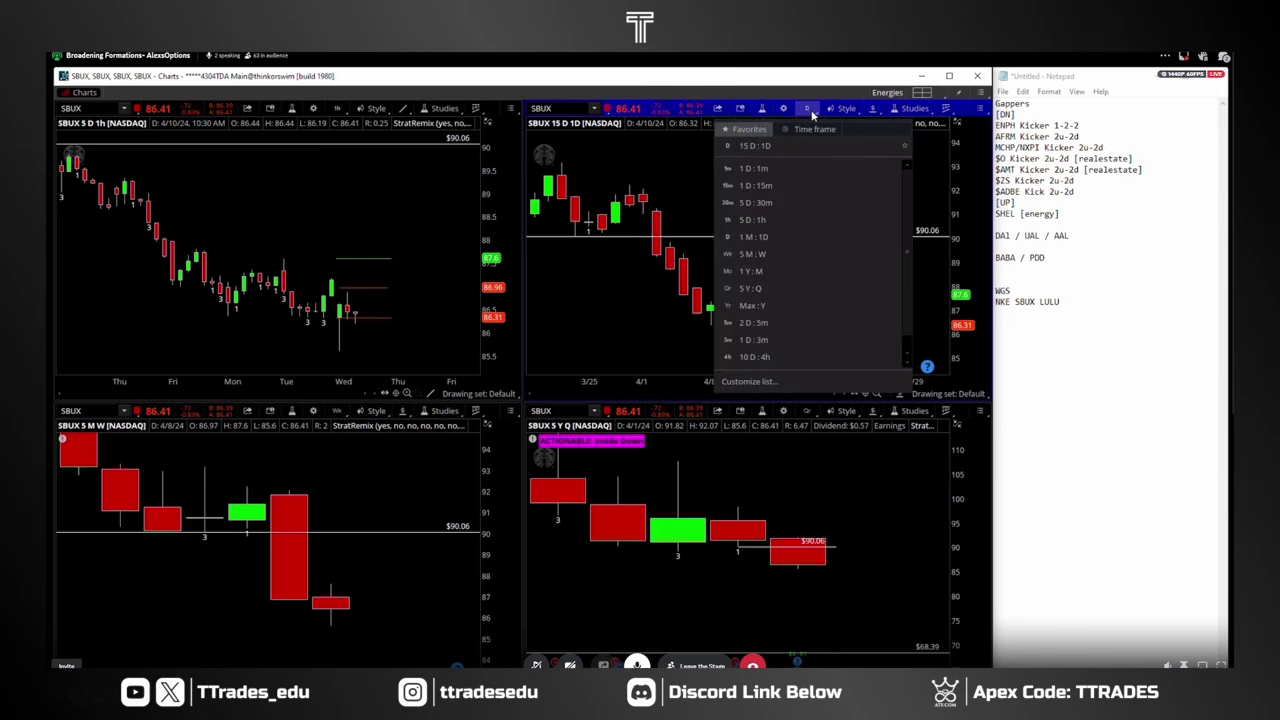
Load MRVL in all four linked charts
left_click(543, 107)
left_click(551, 118)
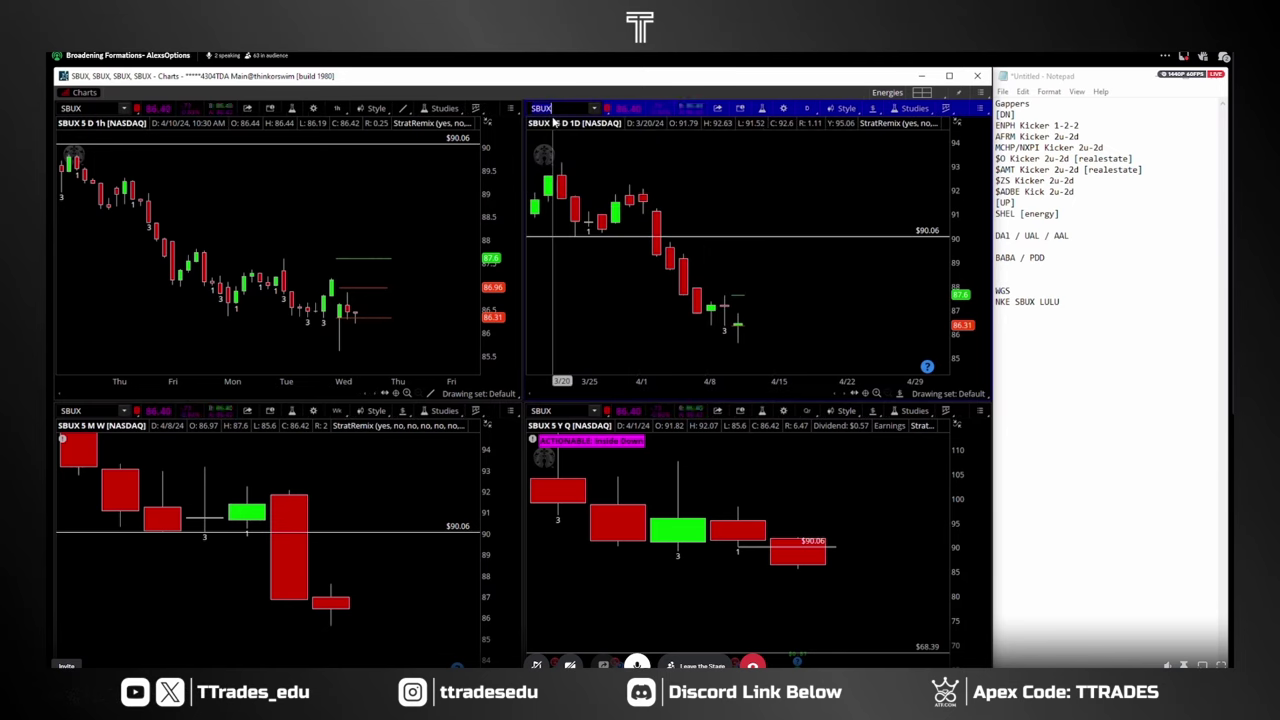
type("MR")
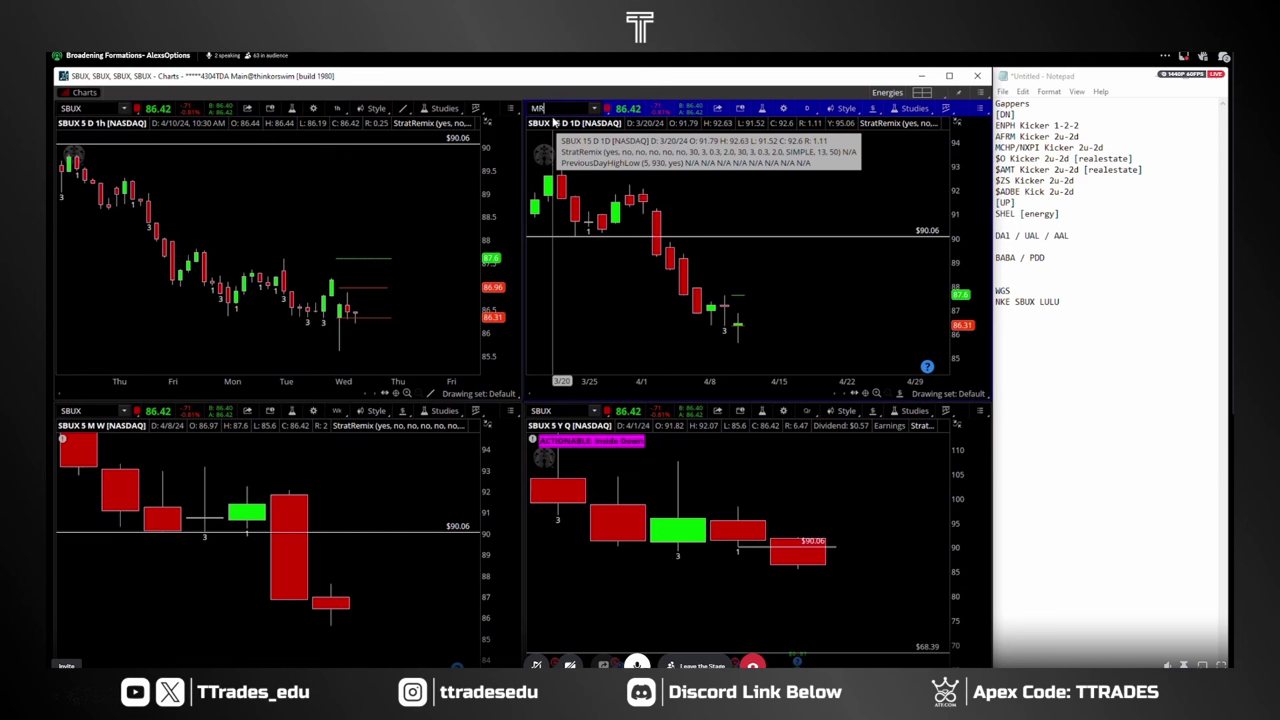
type("VL")
key("Return")
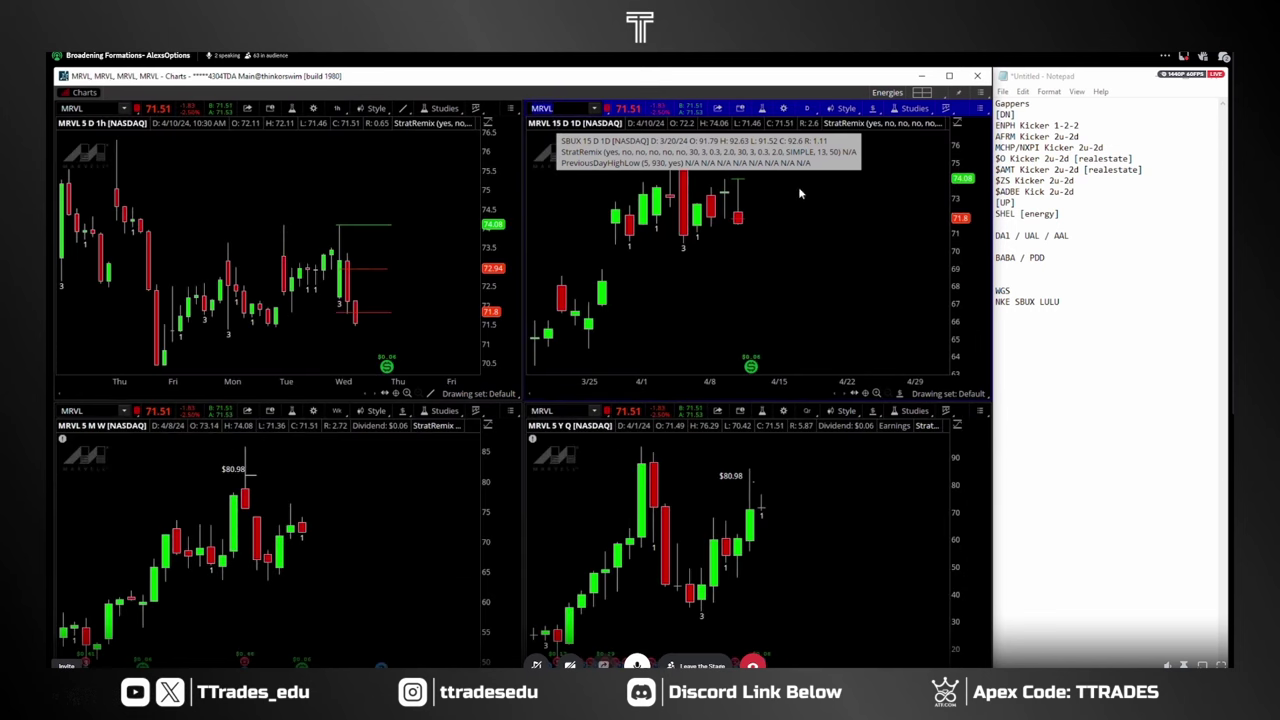
Extend the MRVL daily chart's time range to 15 months up to today
left_click(806, 107)
left_click(812, 129)
left_click(846, 272)
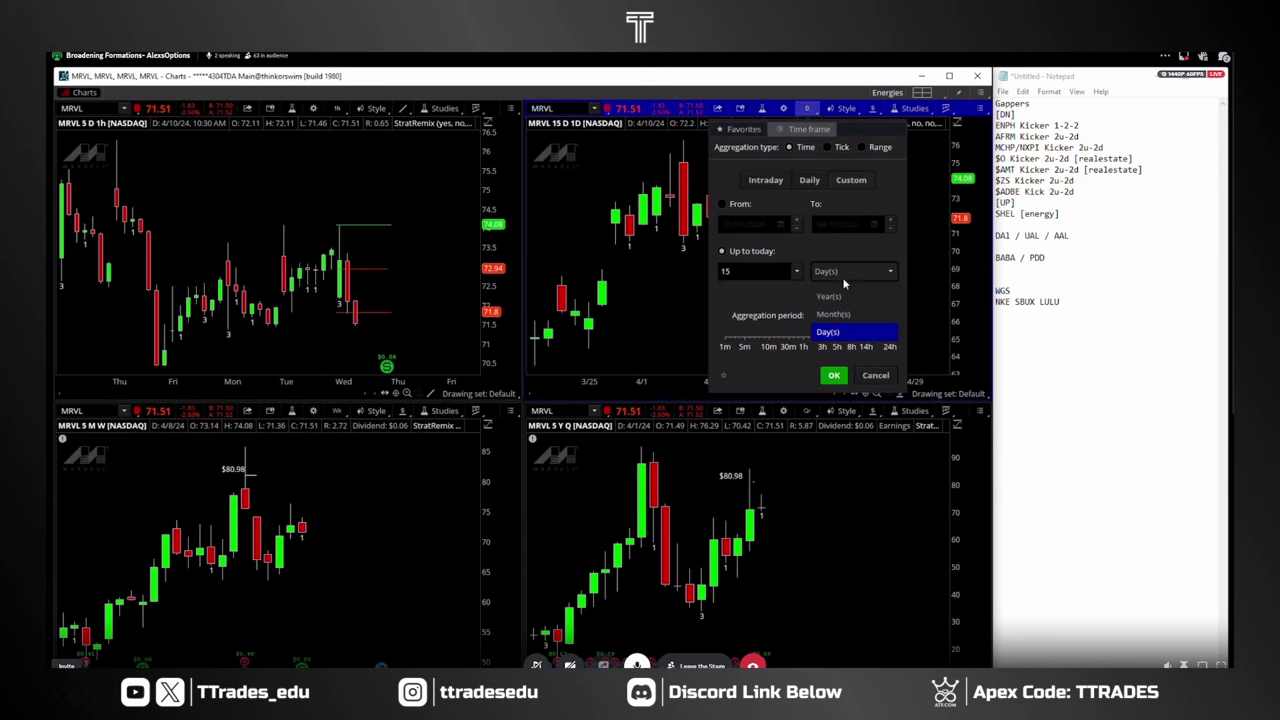
left_click(848, 316)
left_click(834, 375)
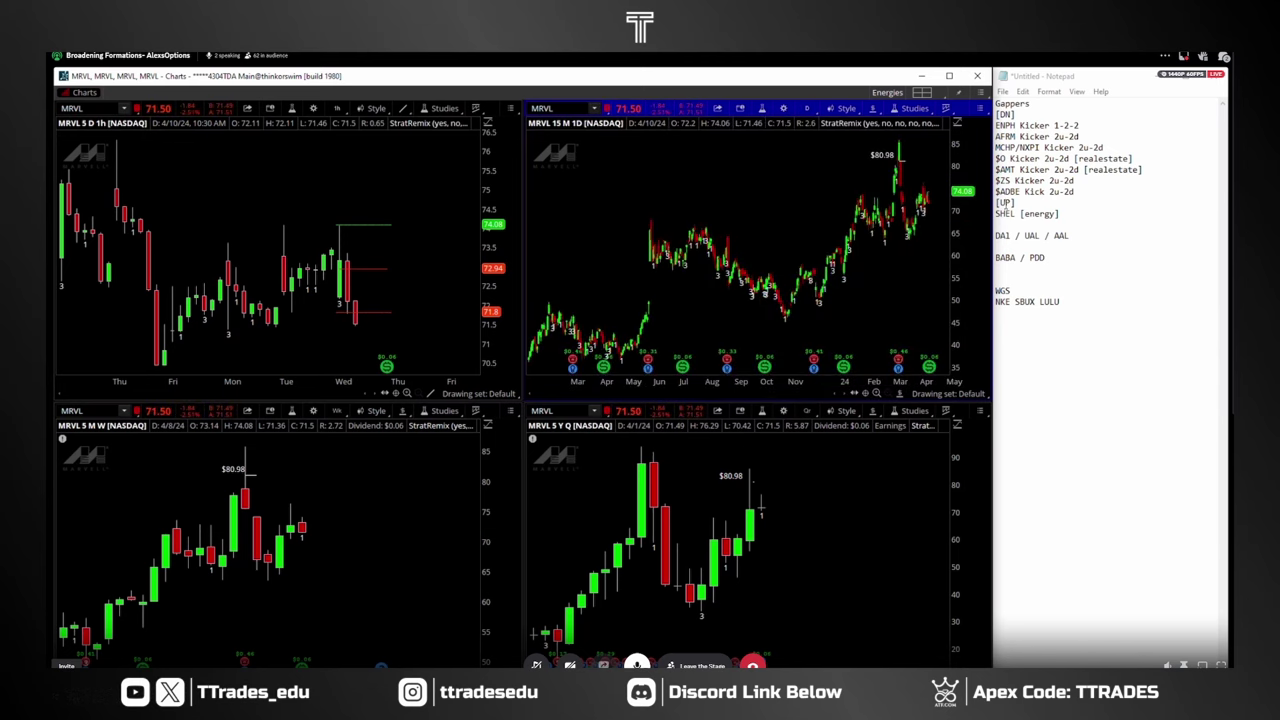
Examine MRVL's daily and weekly candles around the early-March peak at the $80.98 level
left_click_drag(869, 157, 928, 256)
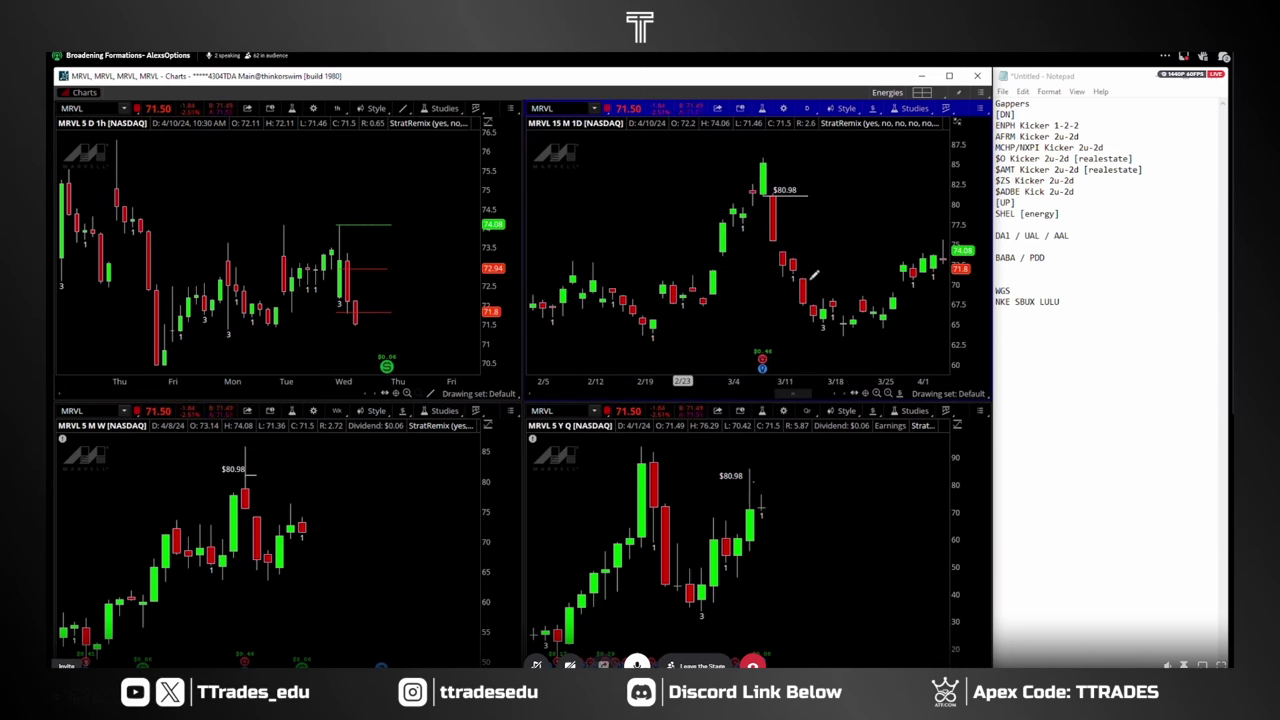
left_click_drag(813, 275, 712, 160)
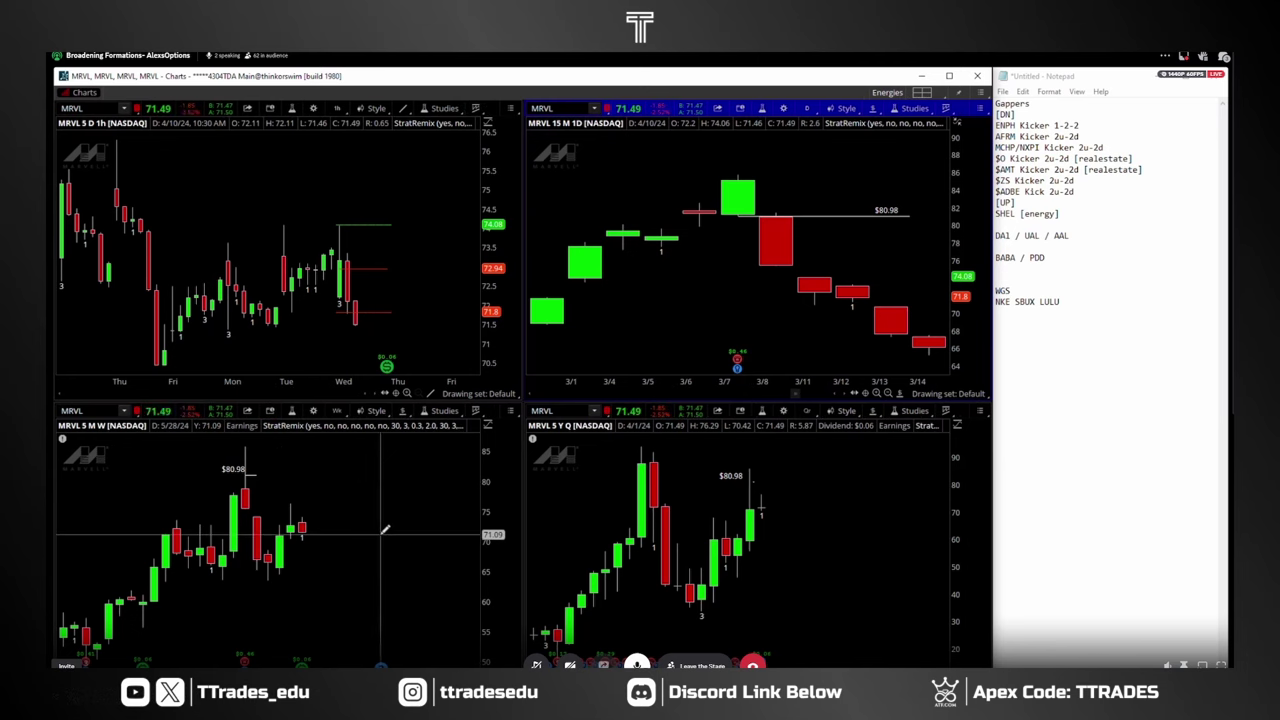
left_click_drag(365, 535, 158, 540)
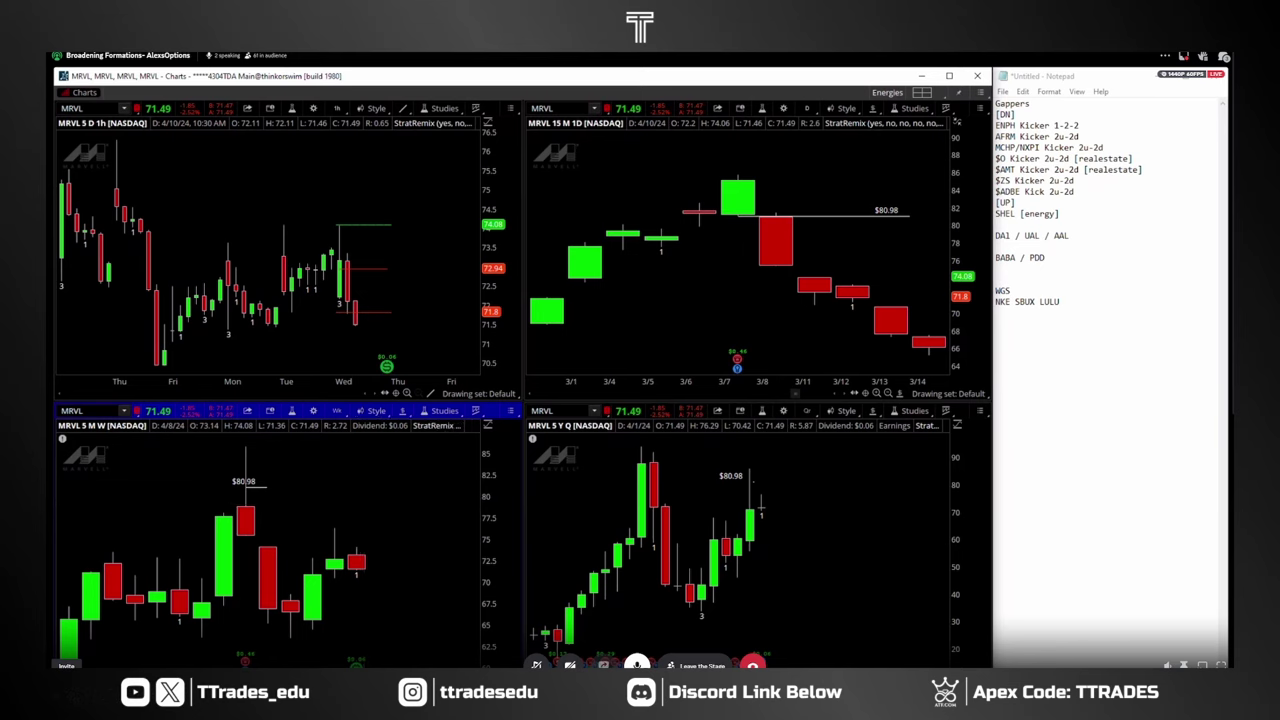
Load XLE in all four linked charts
left_click(545, 108)
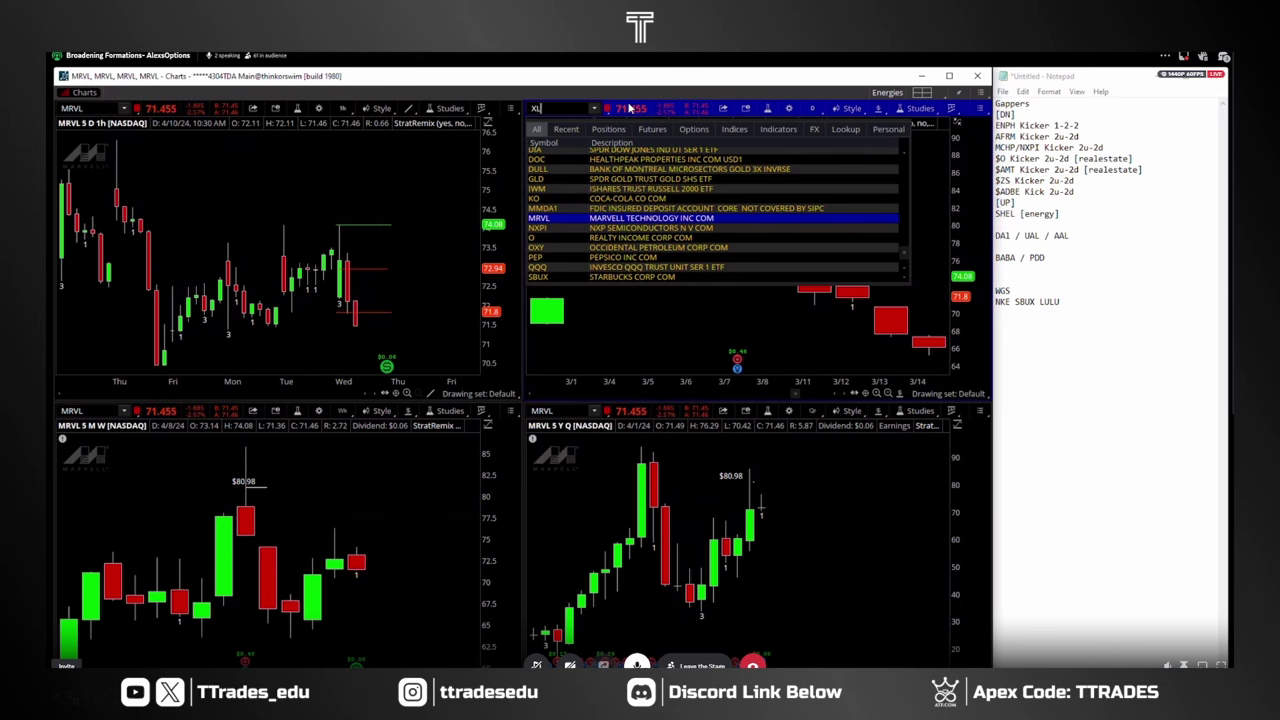
type("E")
key("Return")
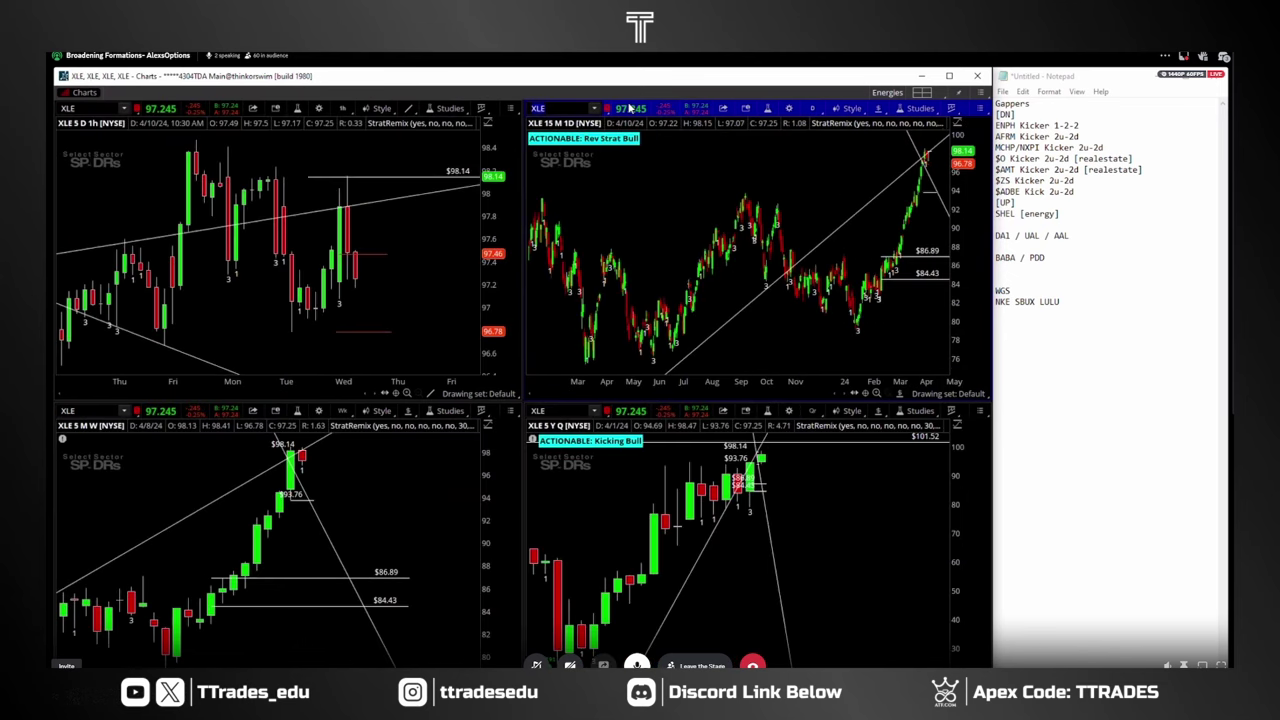
Load /NQ in all four linked charts and clear every drawing from the Default drawing set
key("Return")
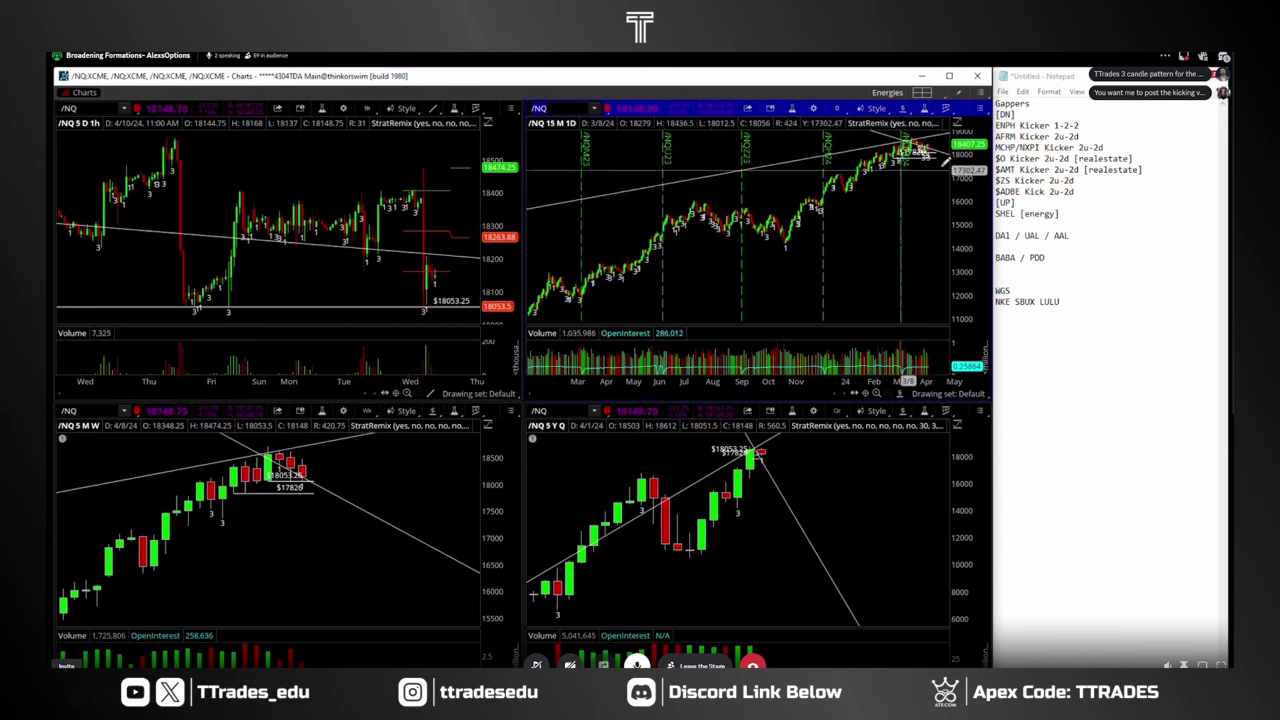
left_click_drag(942, 159, 943, 160)
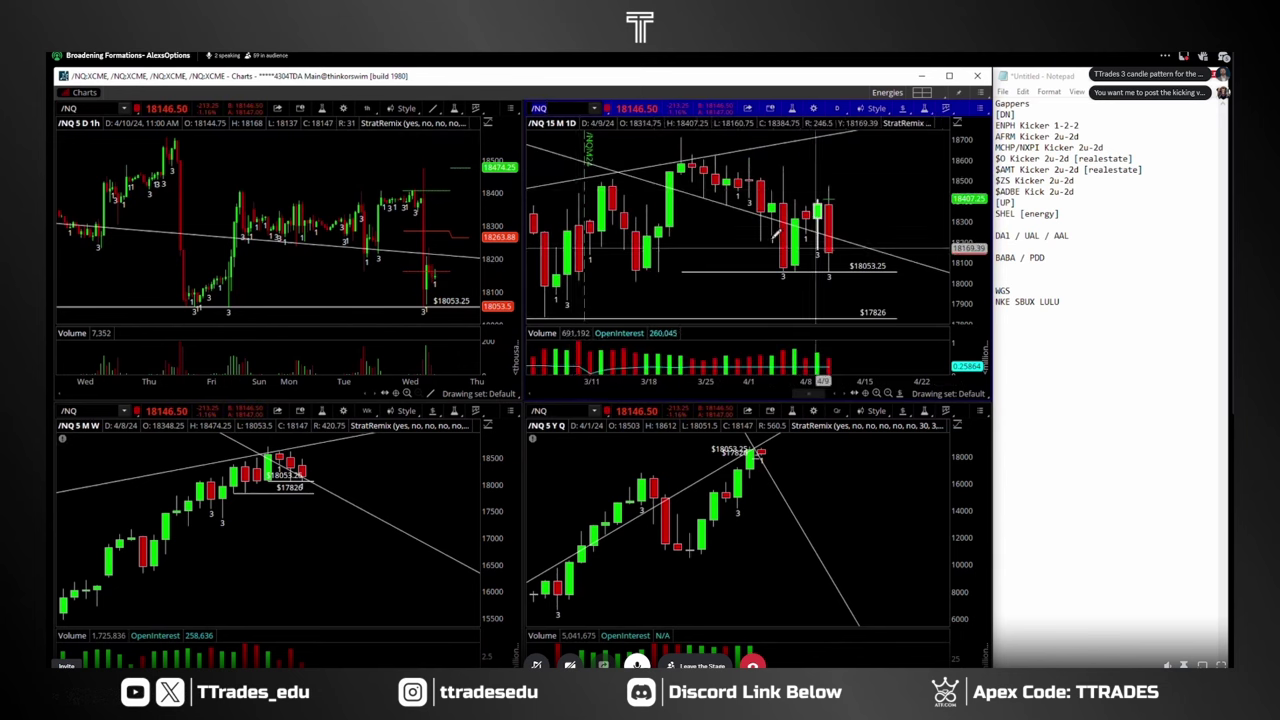
right_click(752, 233)
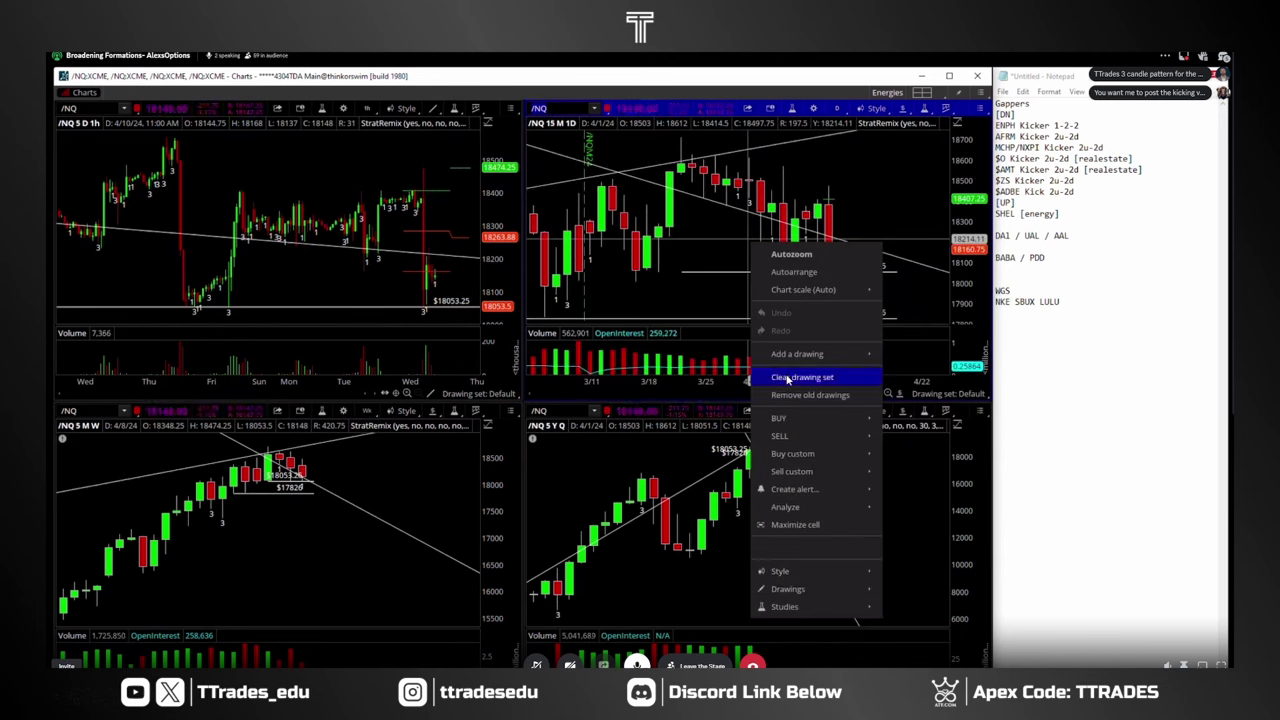
left_click(737, 195)
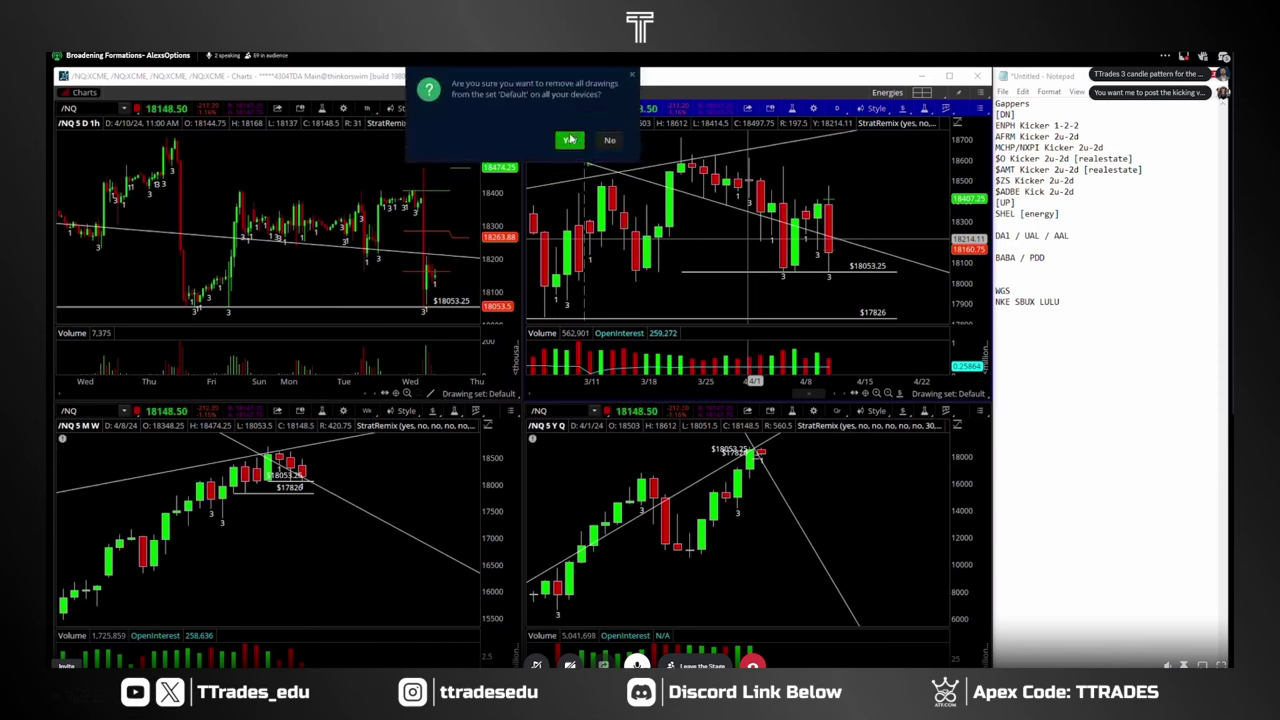
left_click(569, 140)
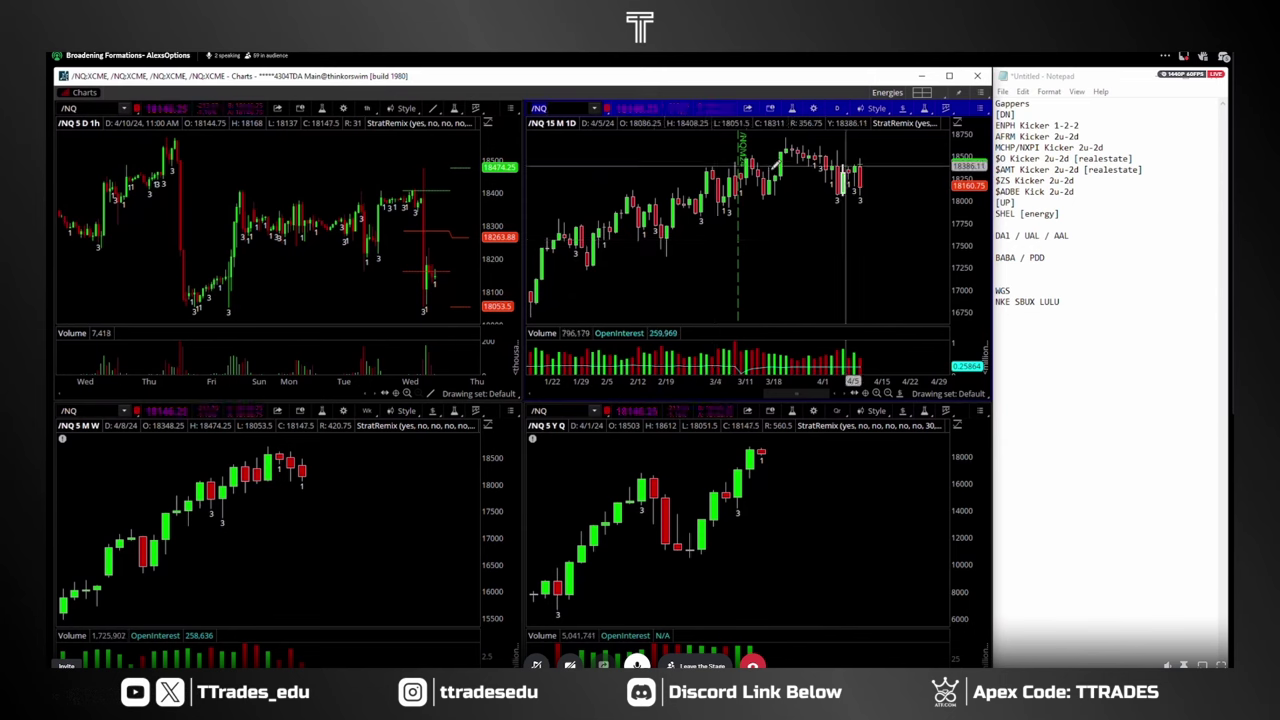
On the /NQ daily chart, draw a broadening formation across the mid-February highs and lows and mark a $17723 level from the 2/21 candle's high
left_click_drag(701, 232, 596, 231)
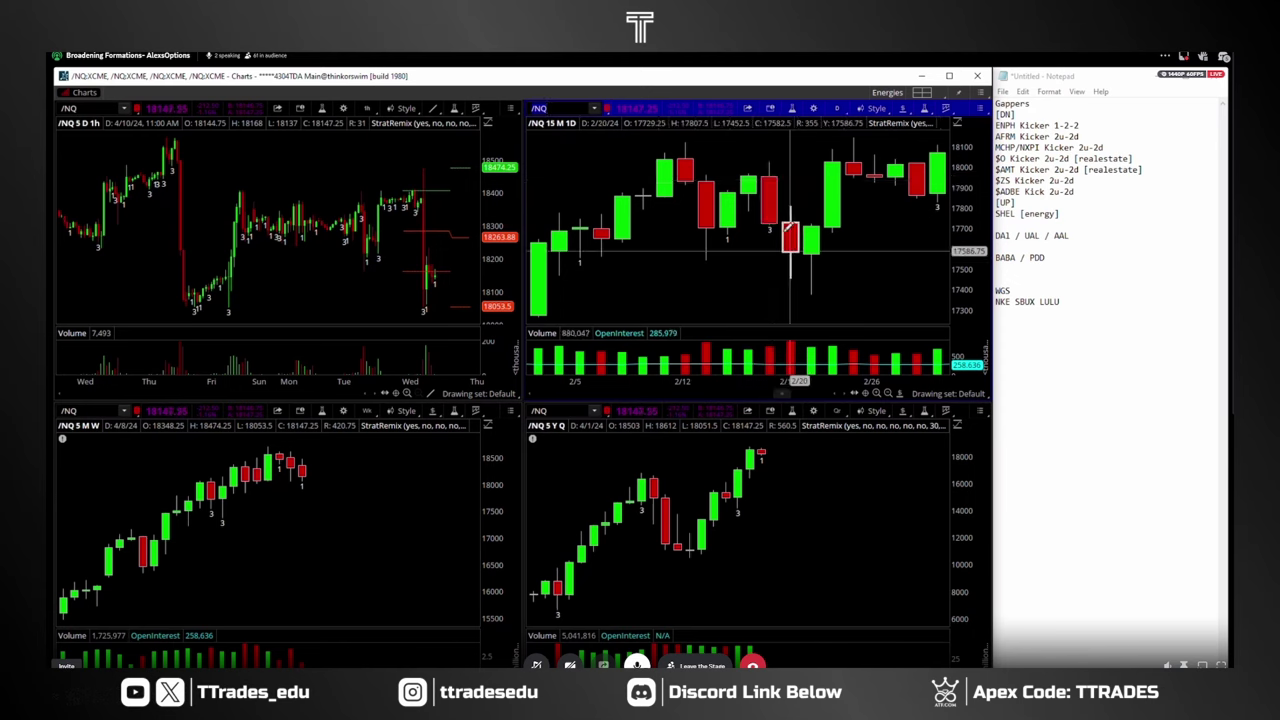
middle_click(793, 270)
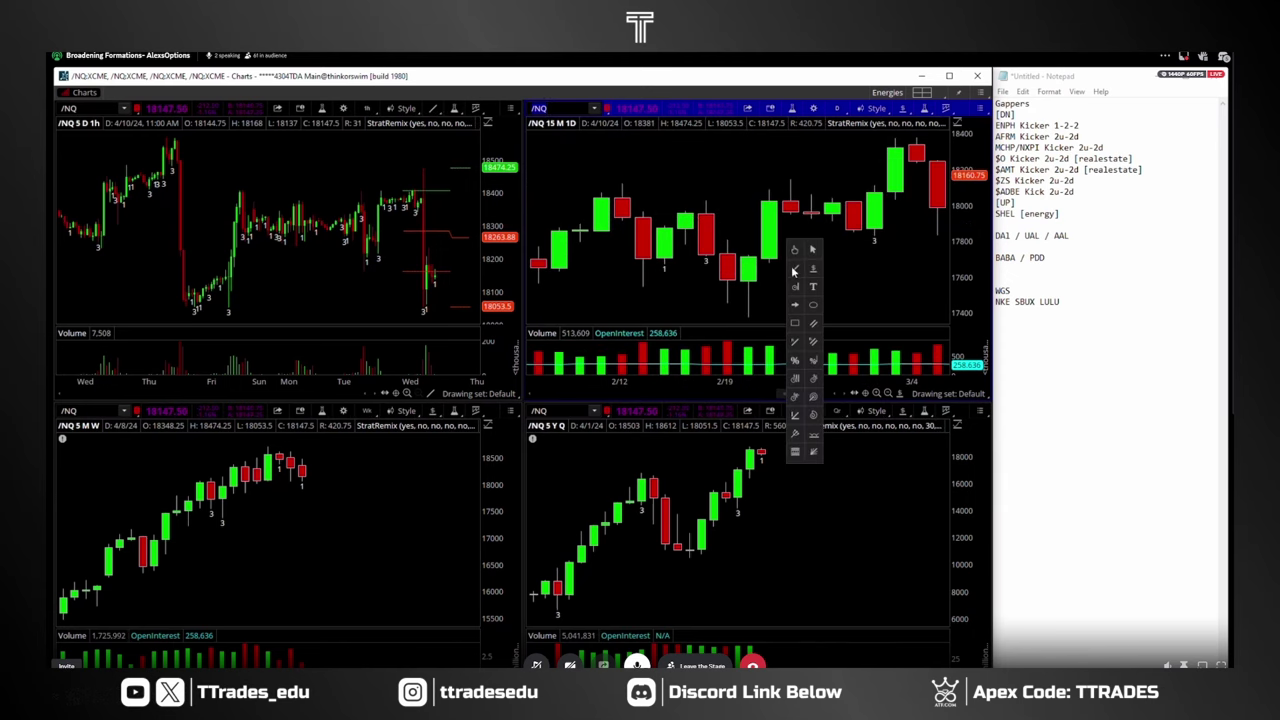
left_click(795, 268)
left_click(723, 200)
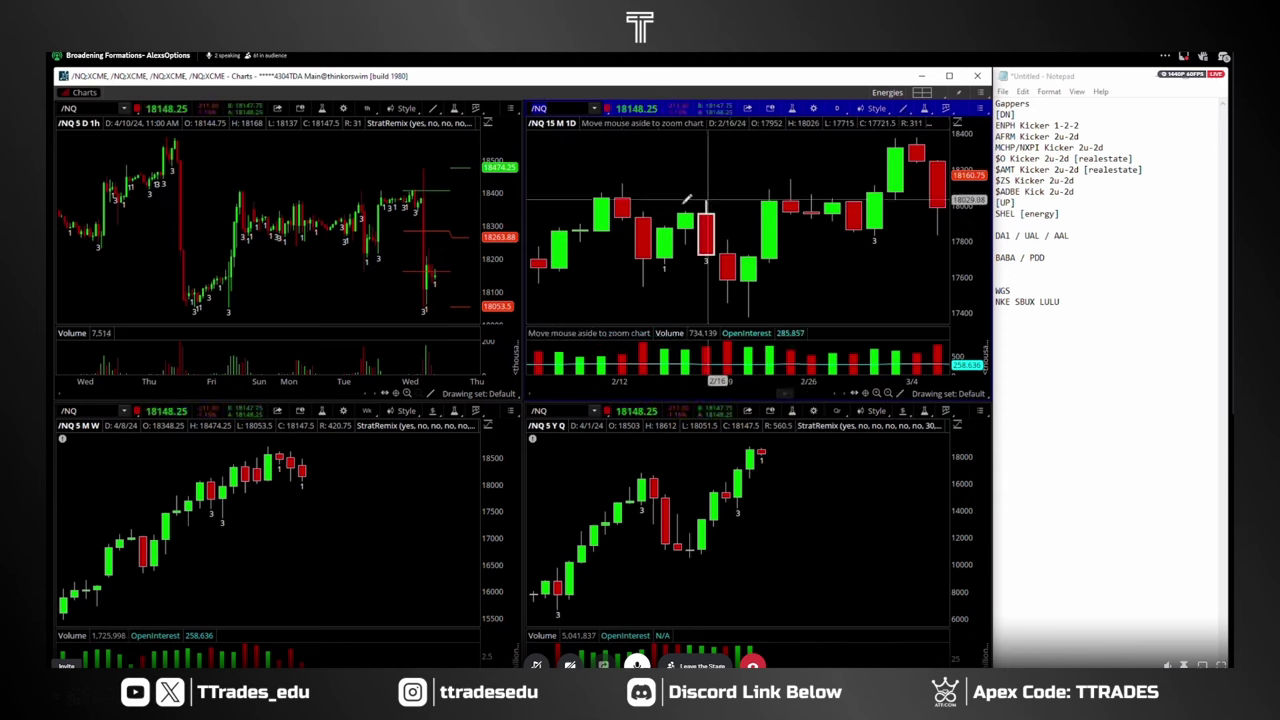
left_click(645, 208)
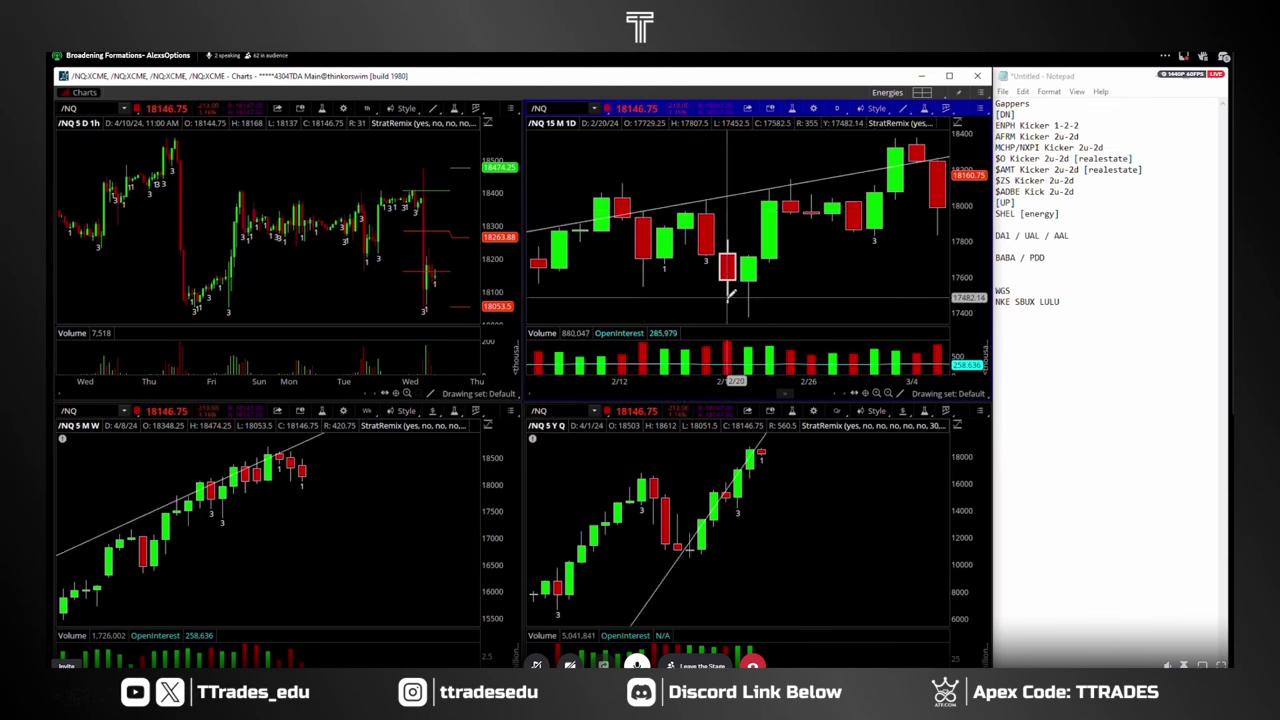
left_click(780, 310)
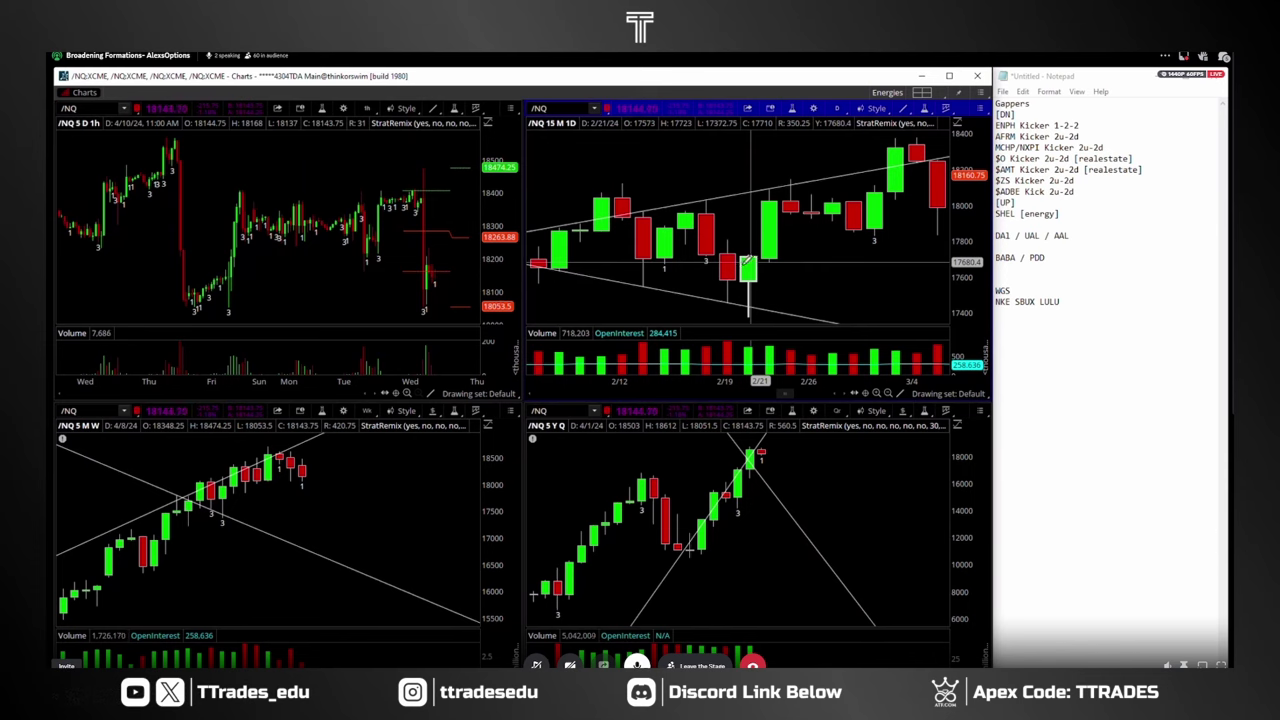
middle_click(751, 272)
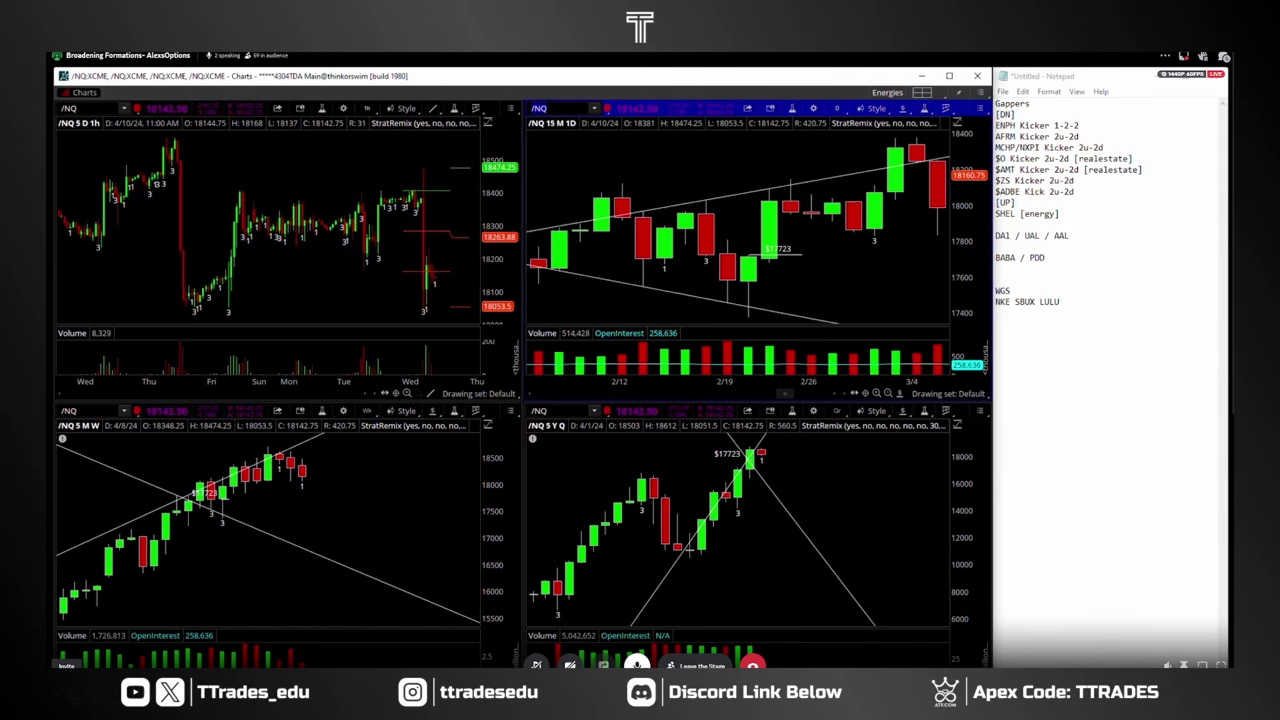
Load NXPI in all four linked charts, enlarge its recent daily candles and switch the quarterly chart to 1 Y : M
type("I")
key("Return")
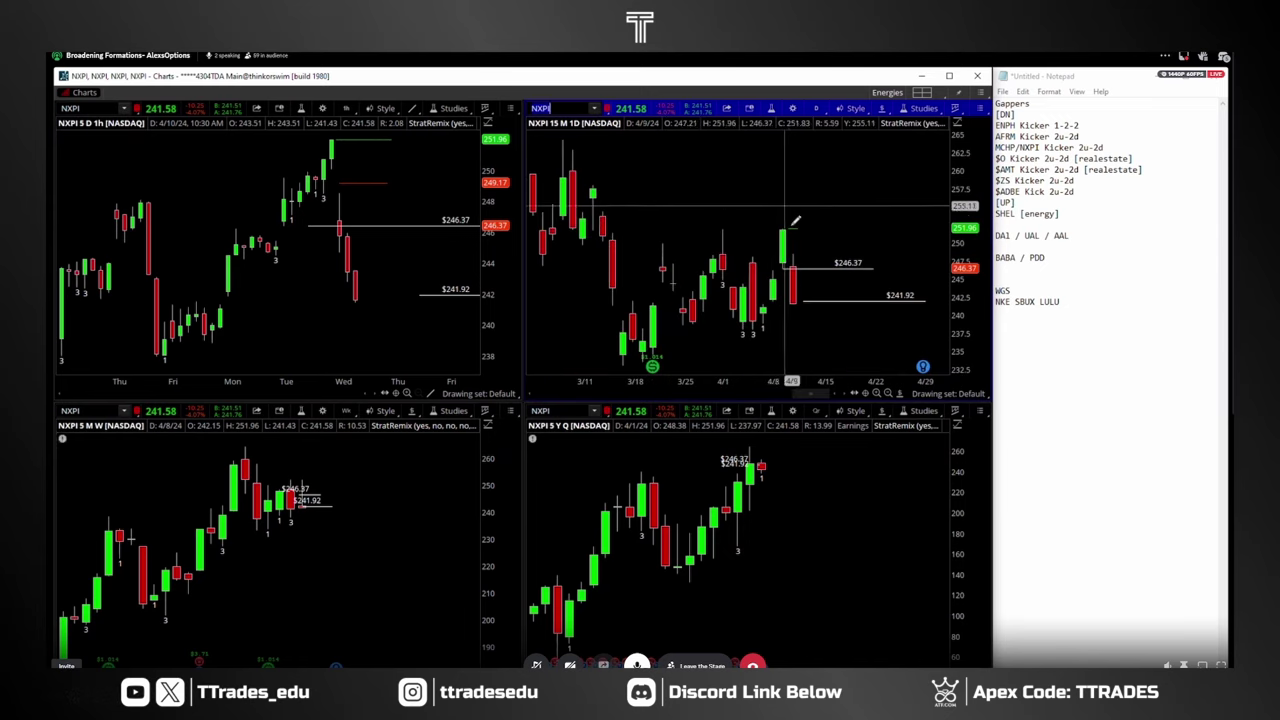
left_click_drag(686, 373, 849, 169)
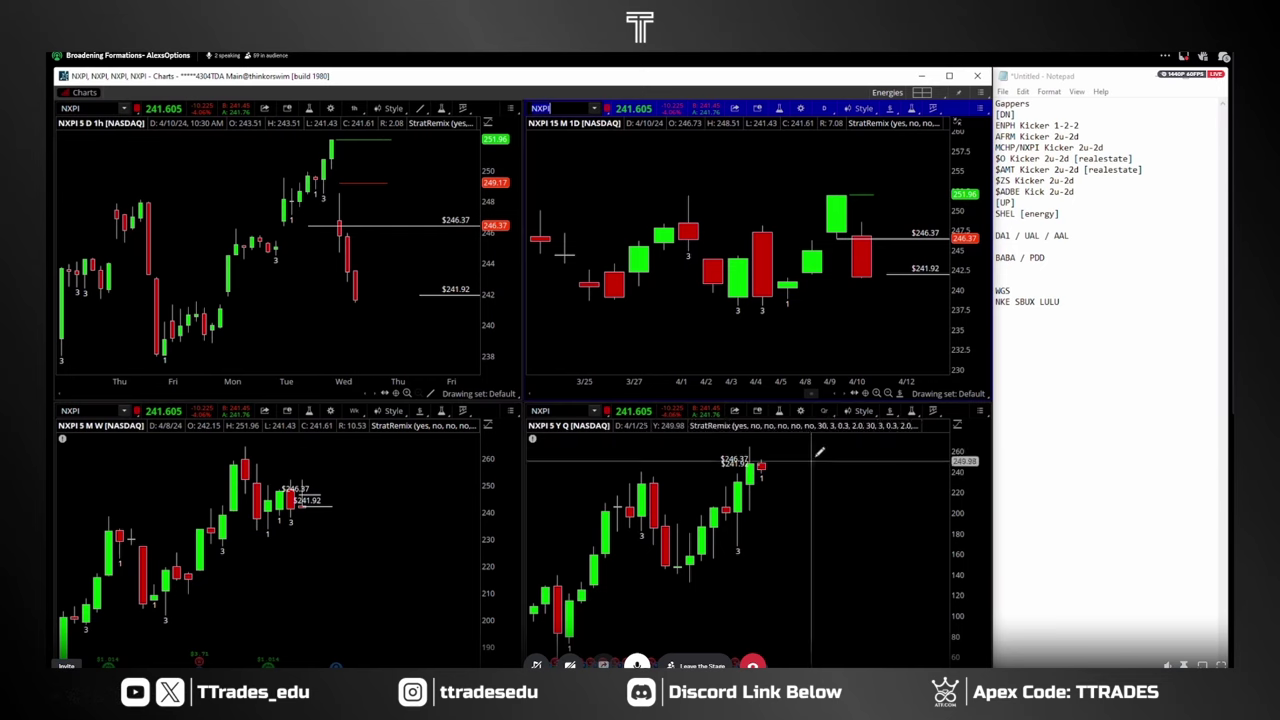
left_click(823, 410)
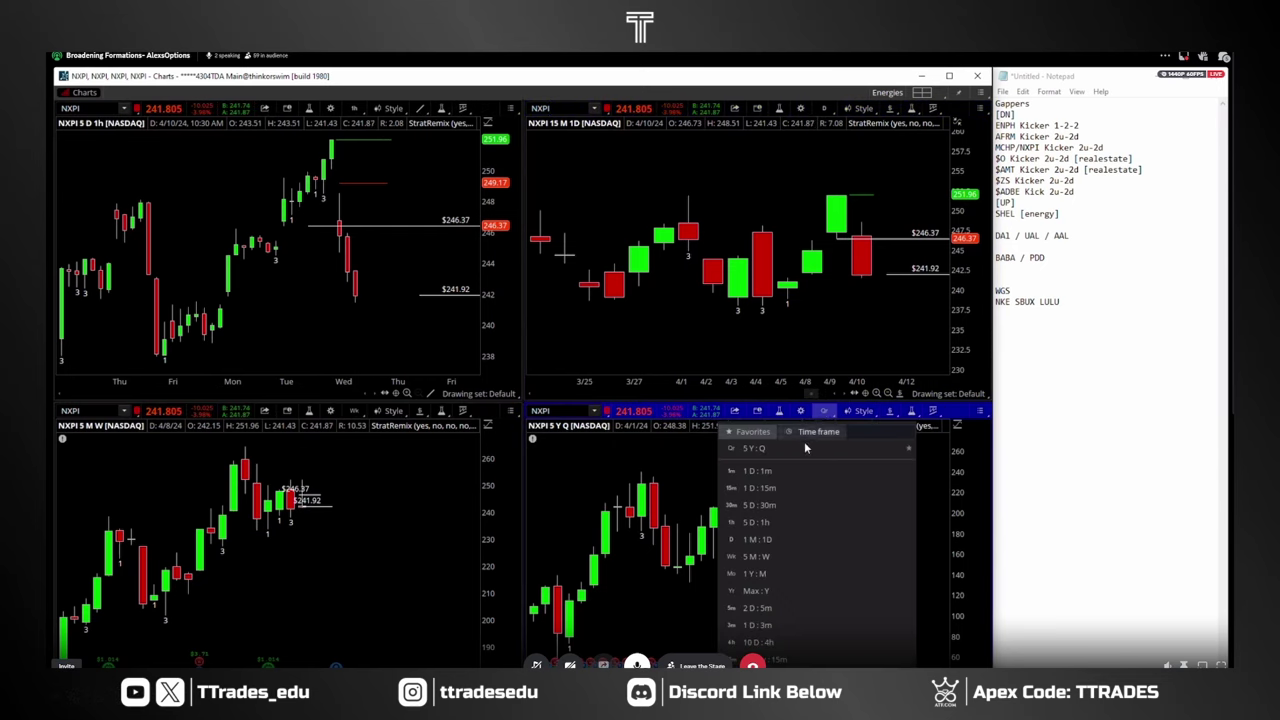
left_click(768, 575)
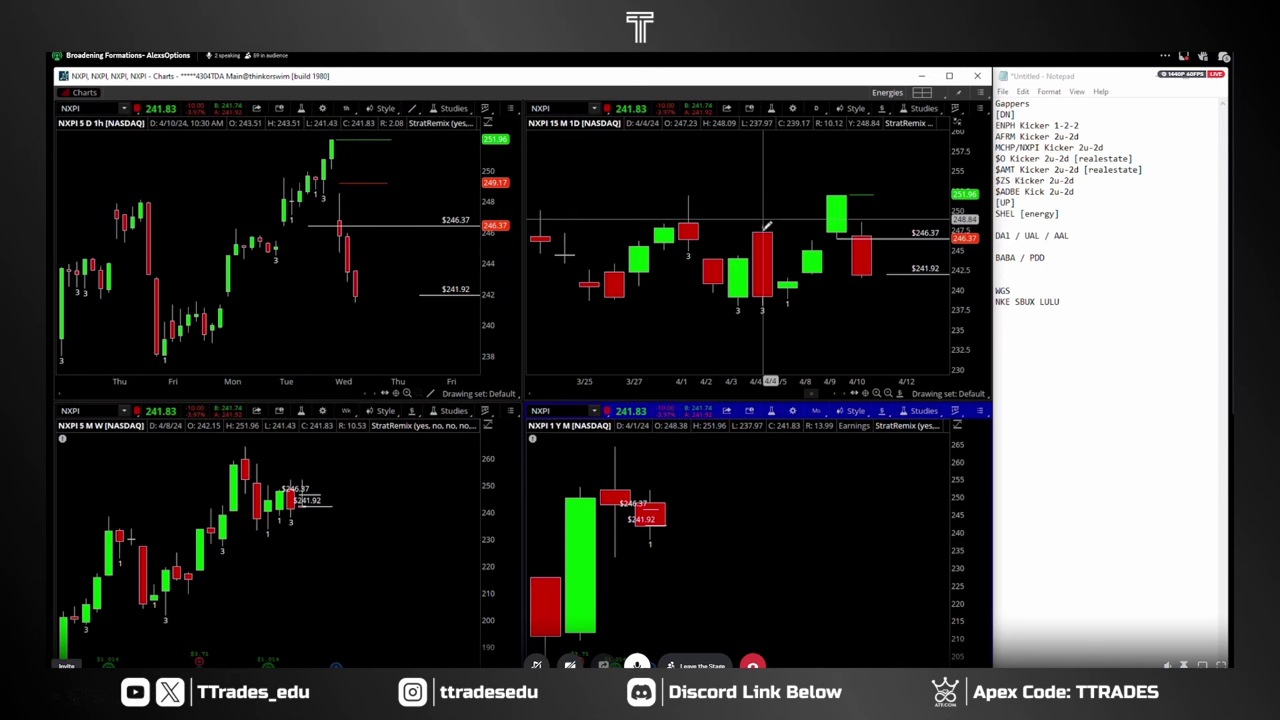
On the NXPI daily chart, mark a $238 level at the early-April lows and draw a broadening formation across the April highs and lows
left_click(943, 203)
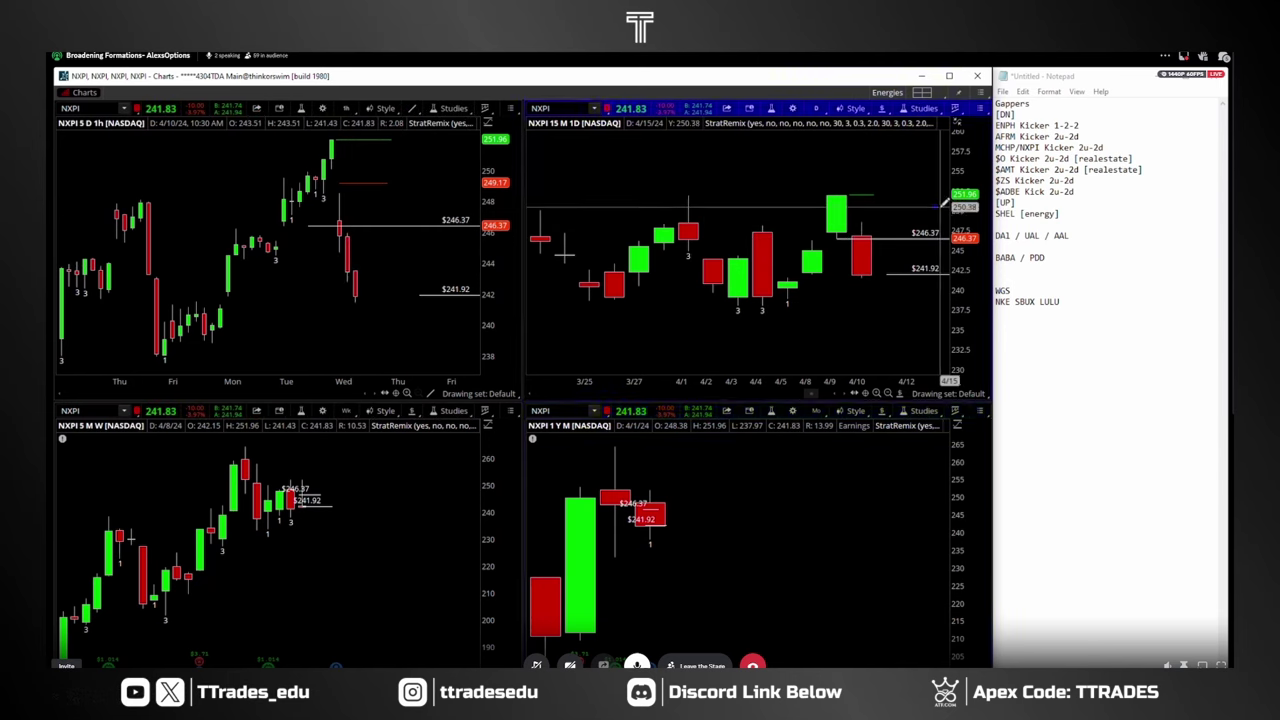
scroll(752, 302, "down", 3)
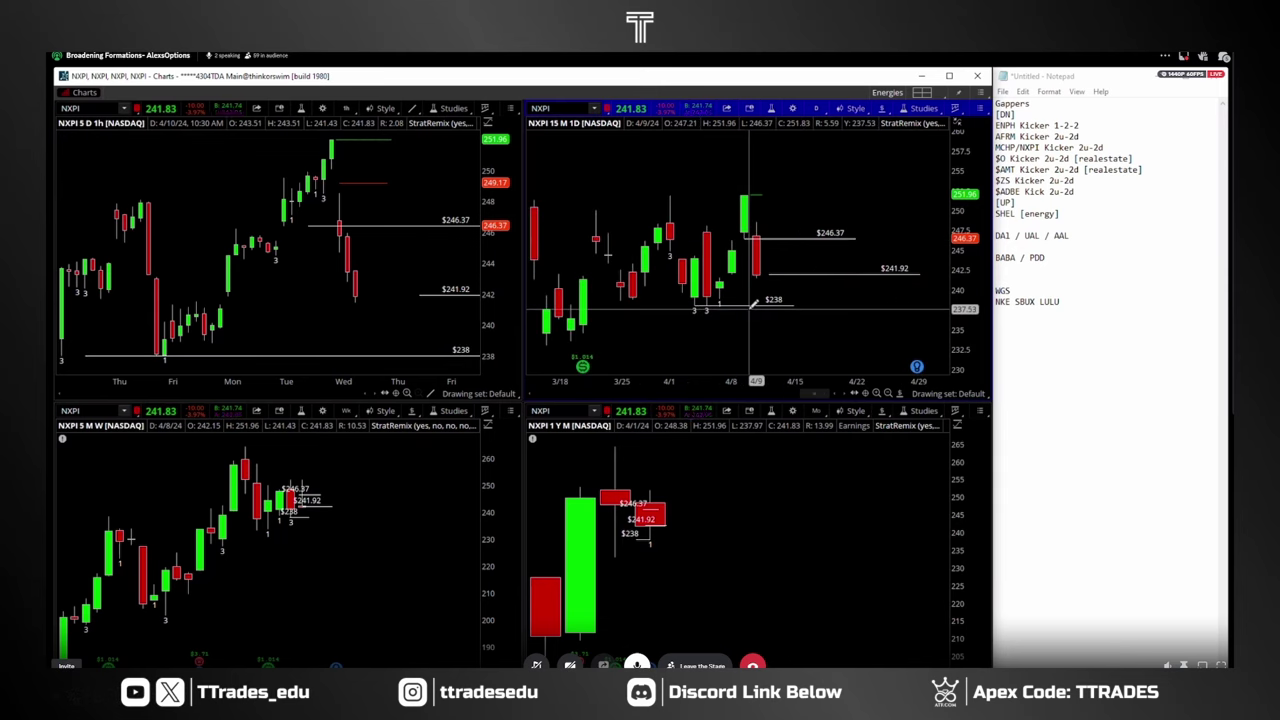
middle_click(748, 215)
left_click(748, 226)
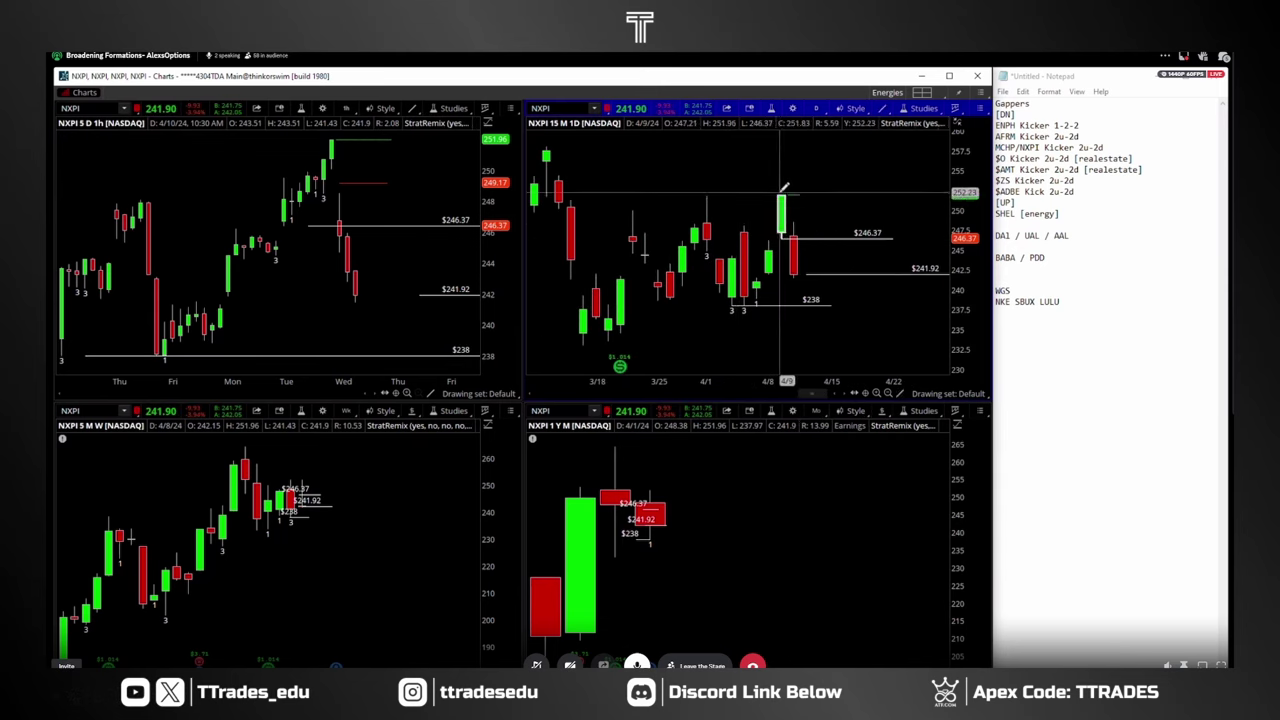
left_click(757, 193)
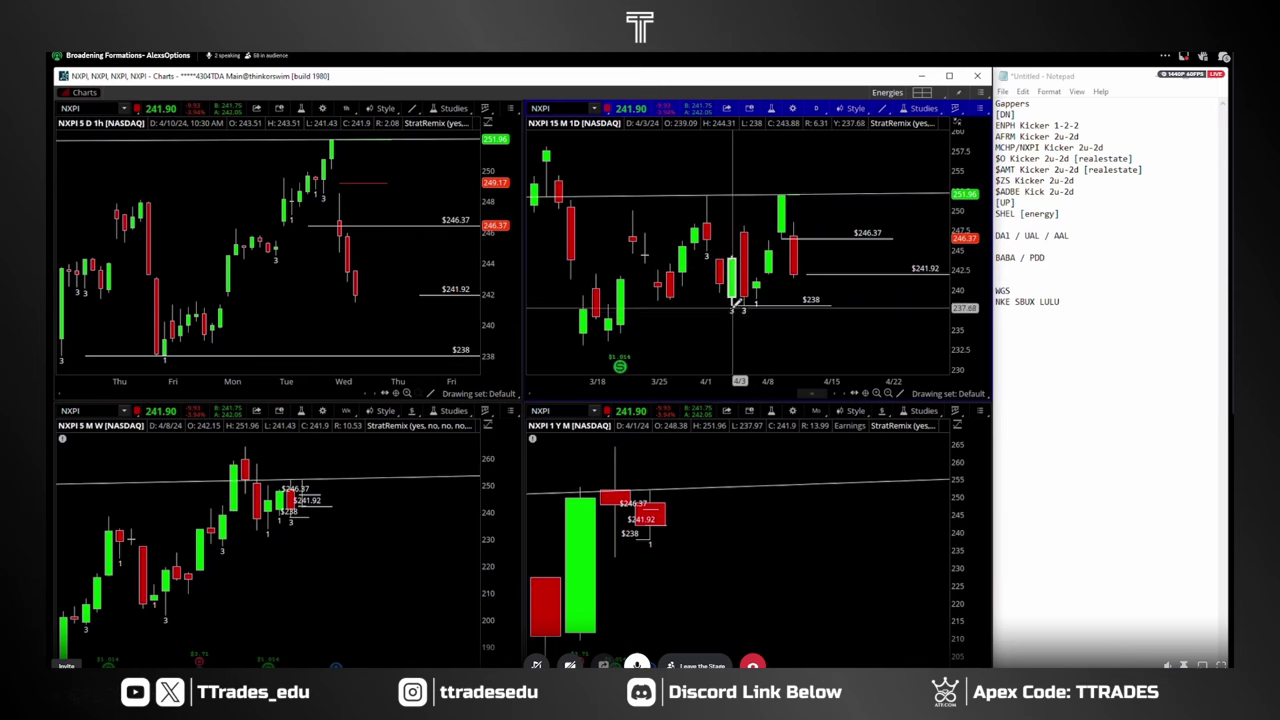
middle_click(708, 240)
middle_click(757, 240)
left_click(757, 252)
left_click_drag(757, 306, 640, 299)
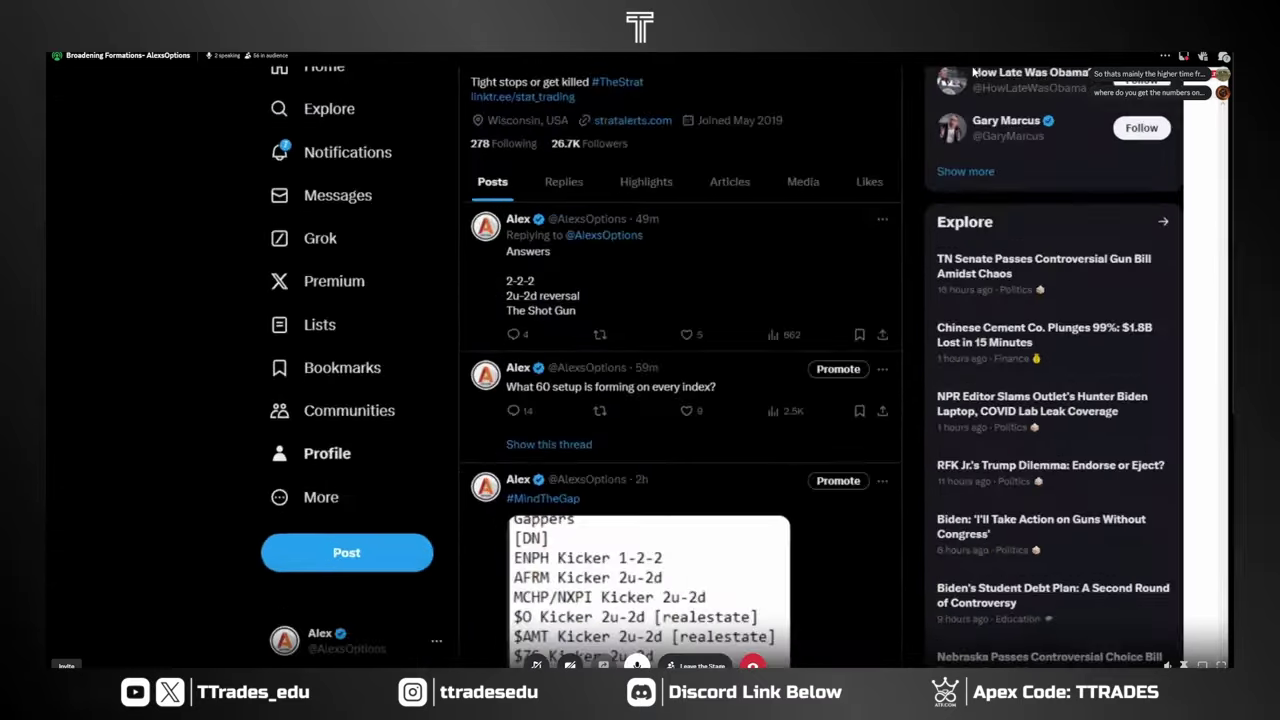
Show the account handle at the head of the open X profile and return to the charts
scroll(397, 411, "up", 2)
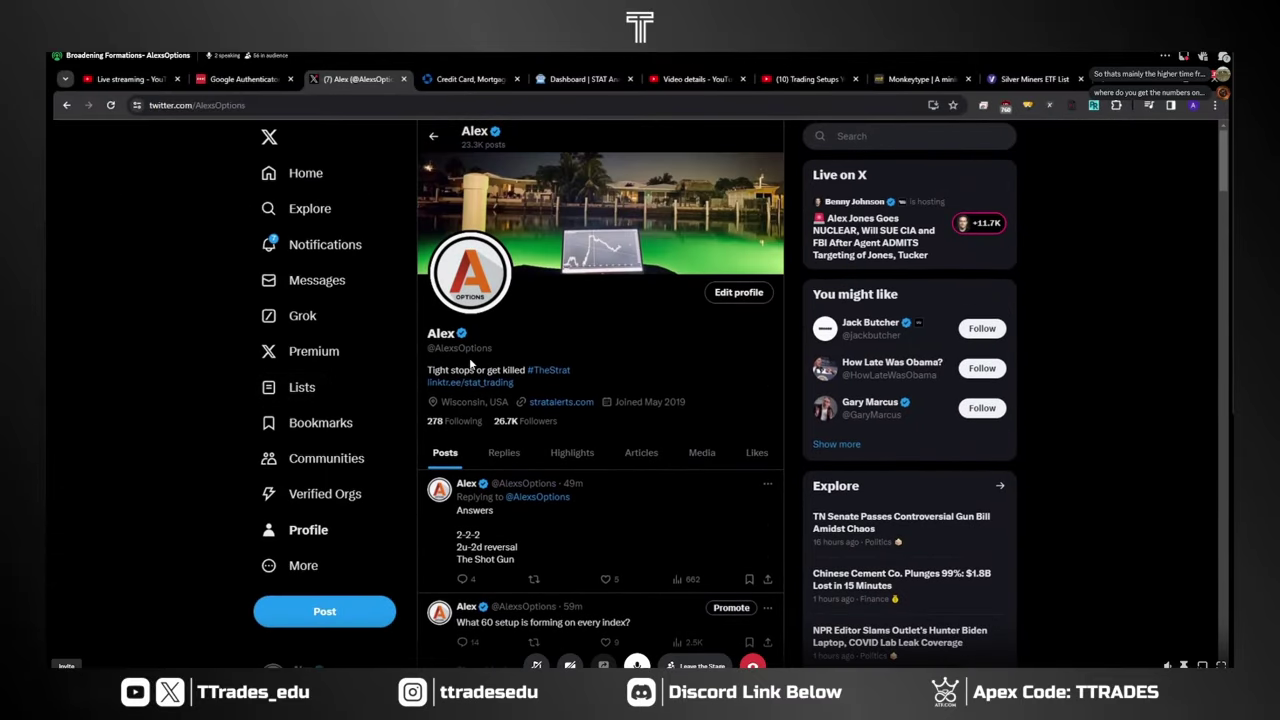
left_click_drag(495, 347, 431, 356)
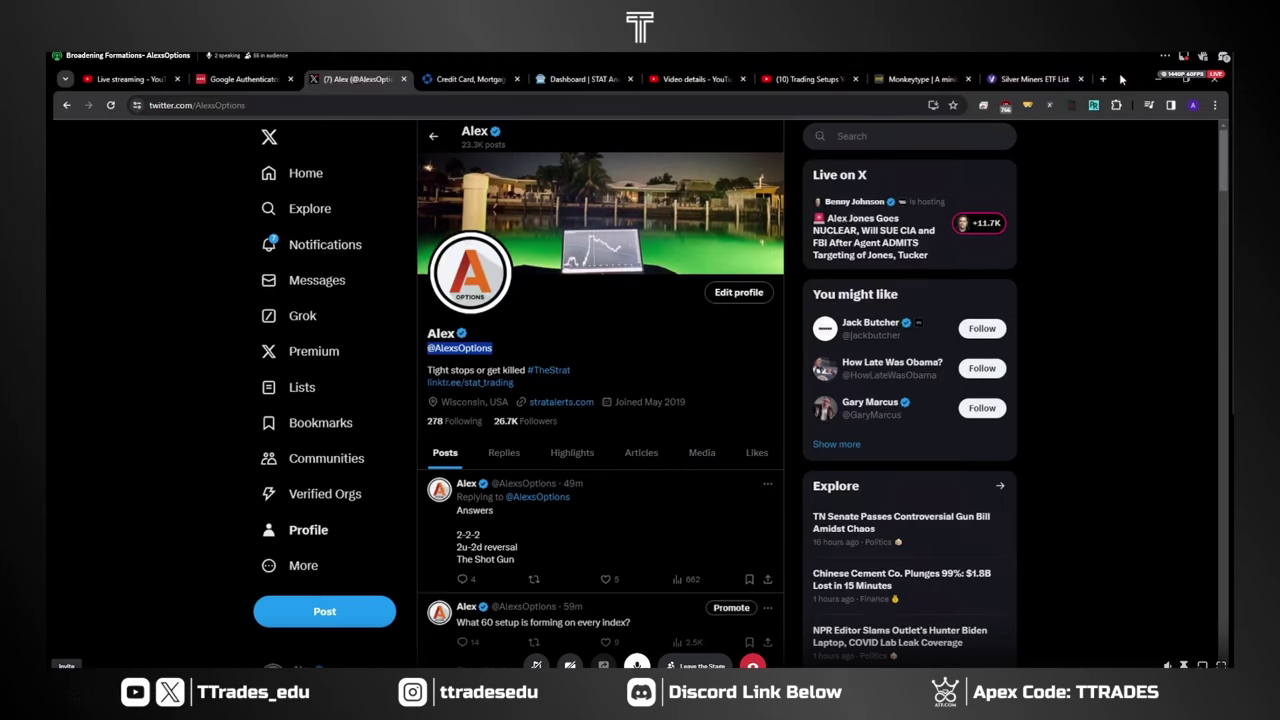
double_click(1119, 72)
key("super+Down")
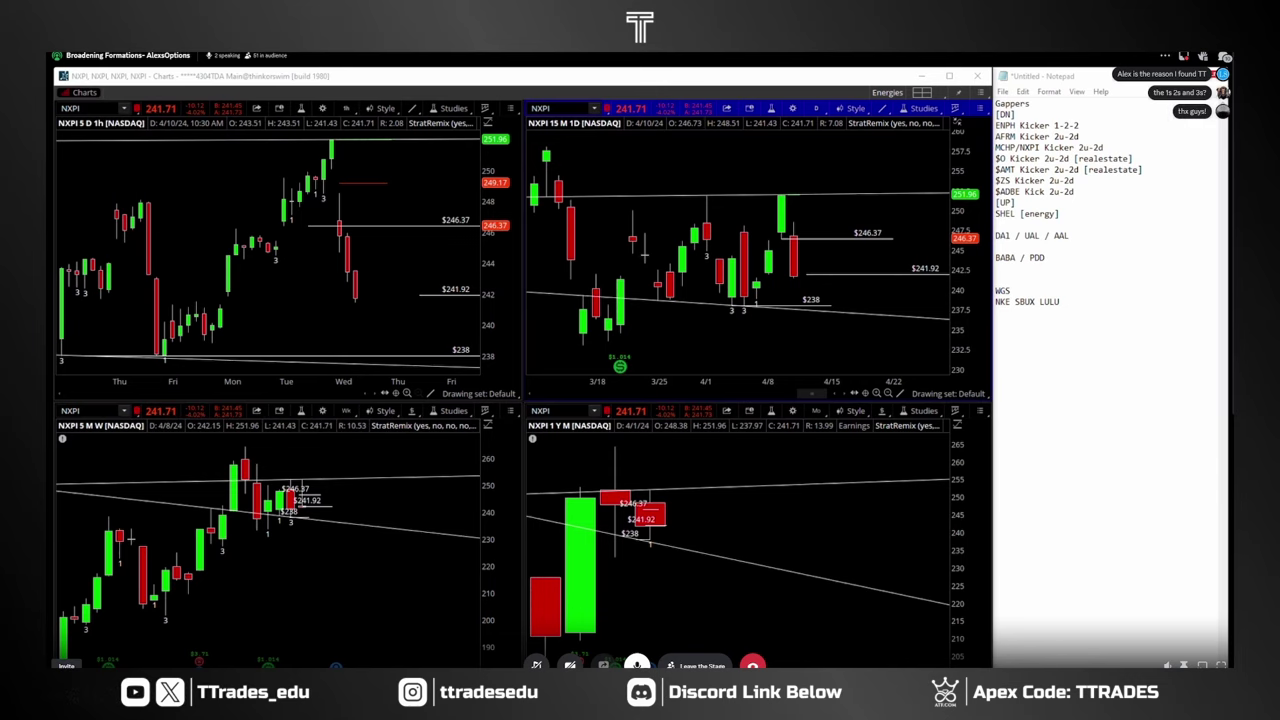
Switch to TradingView, open the GLD chart and search its indicators for "Simple Strat", closing the search without adding anything
key("alt+Tab")
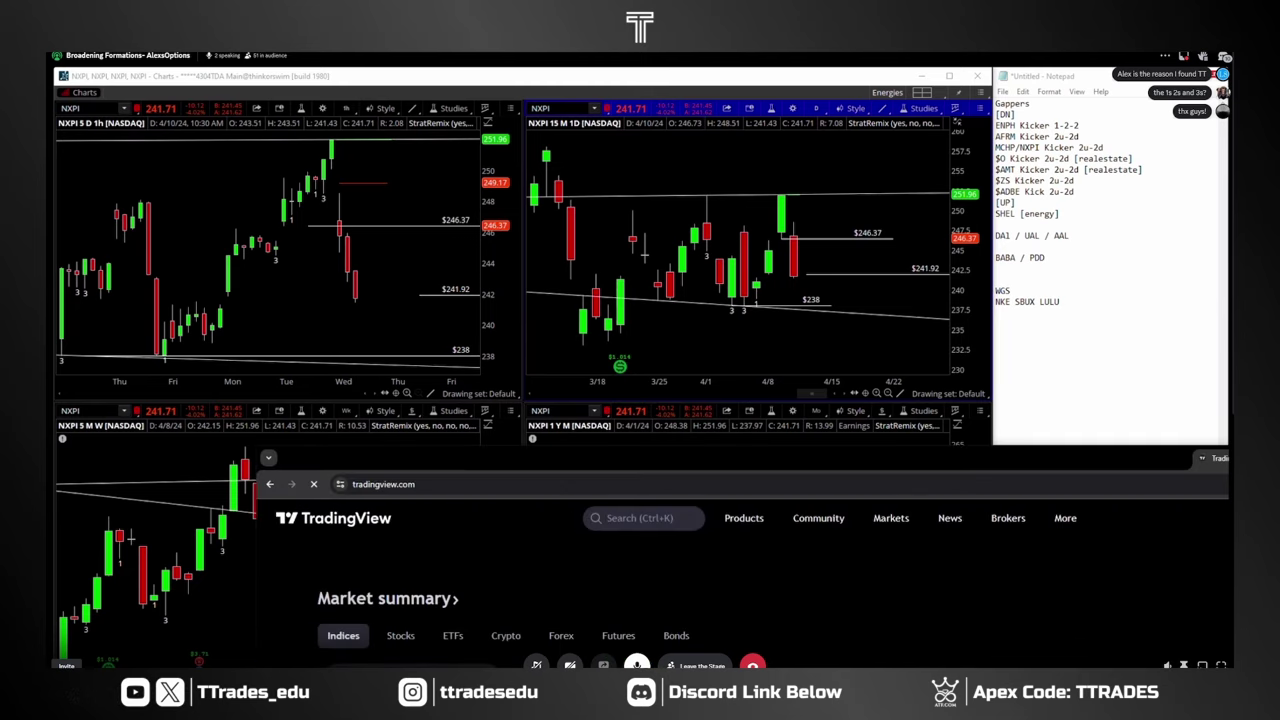
mouse_move(548, 145)
left_click(555, 174)
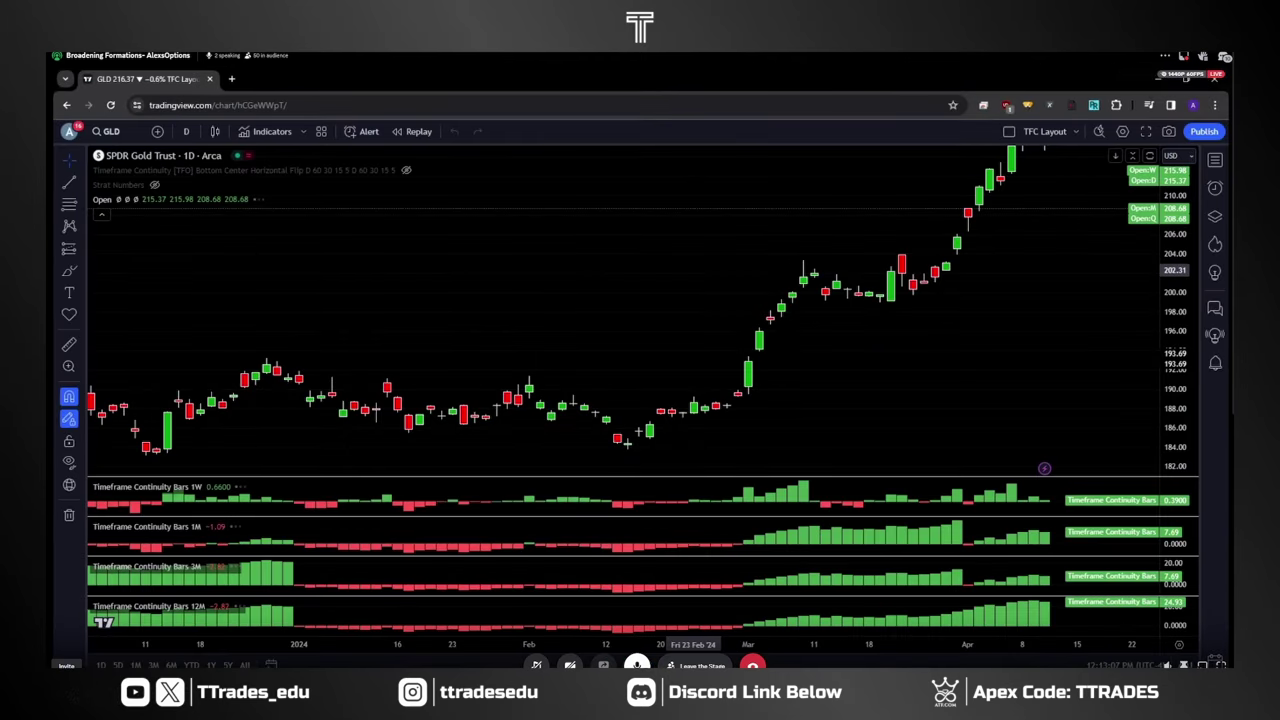
left_click(265, 131)
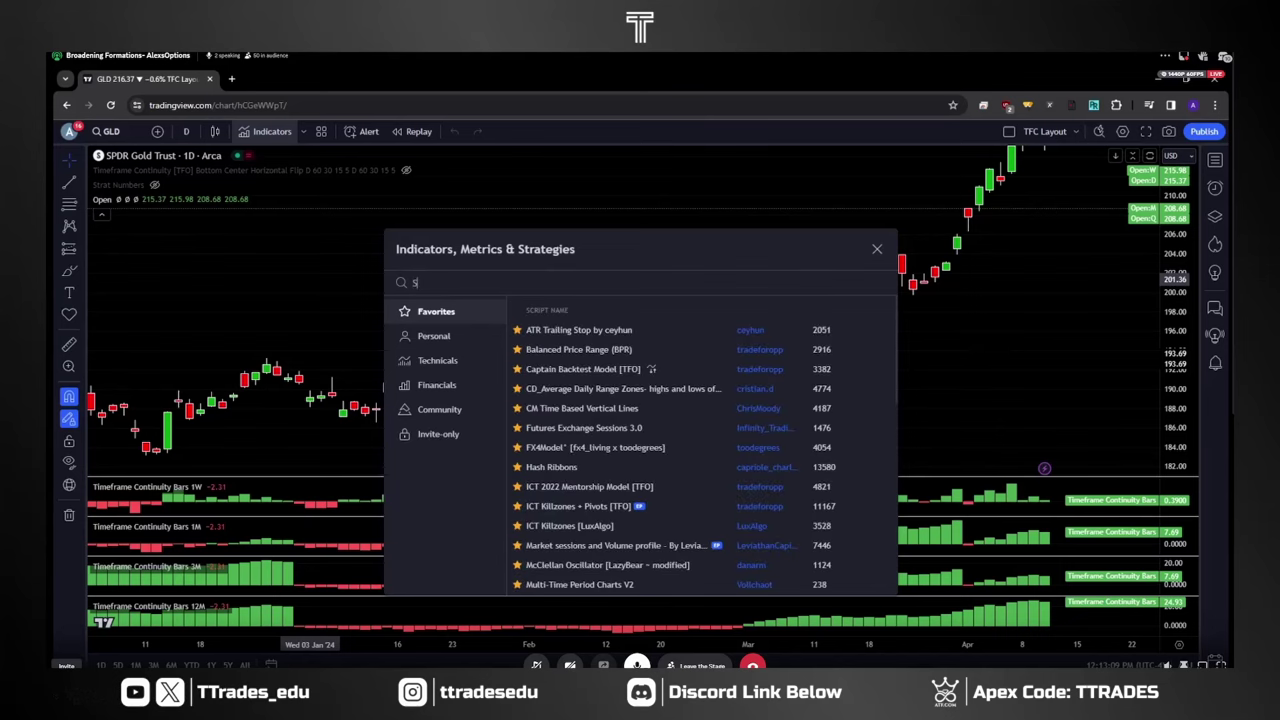
type("Simple Strat")
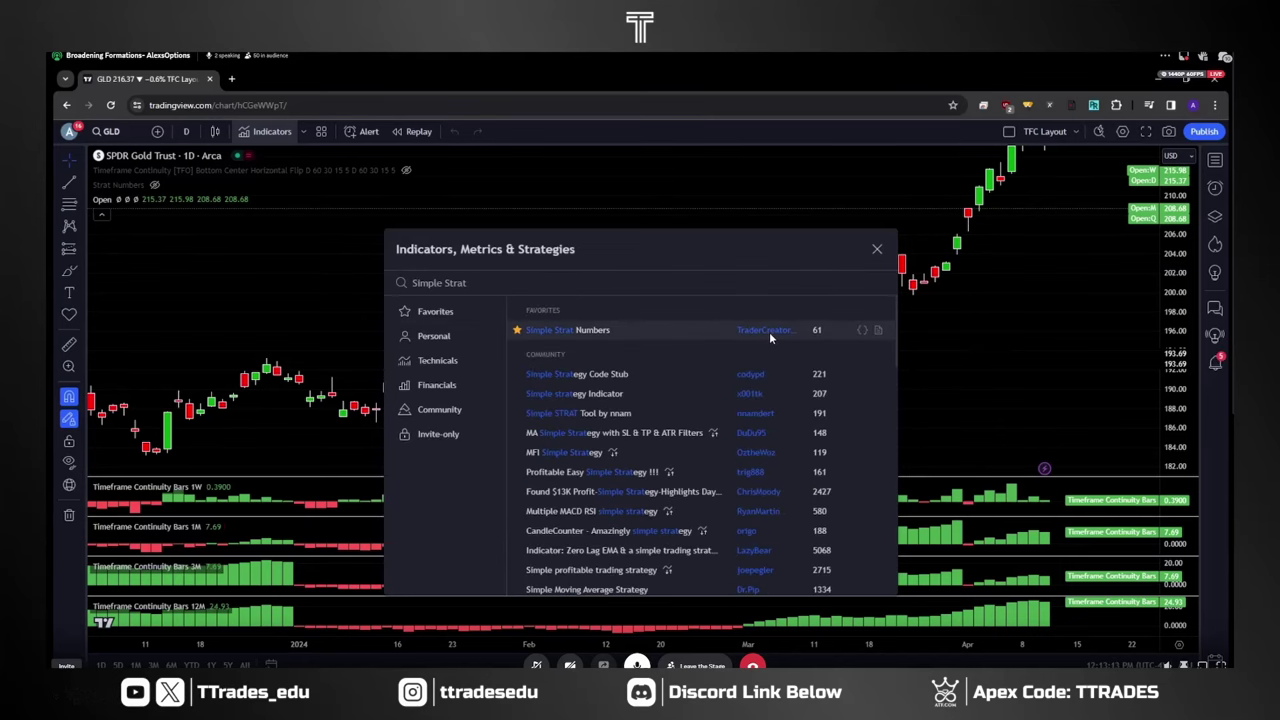
left_click(784, 136)
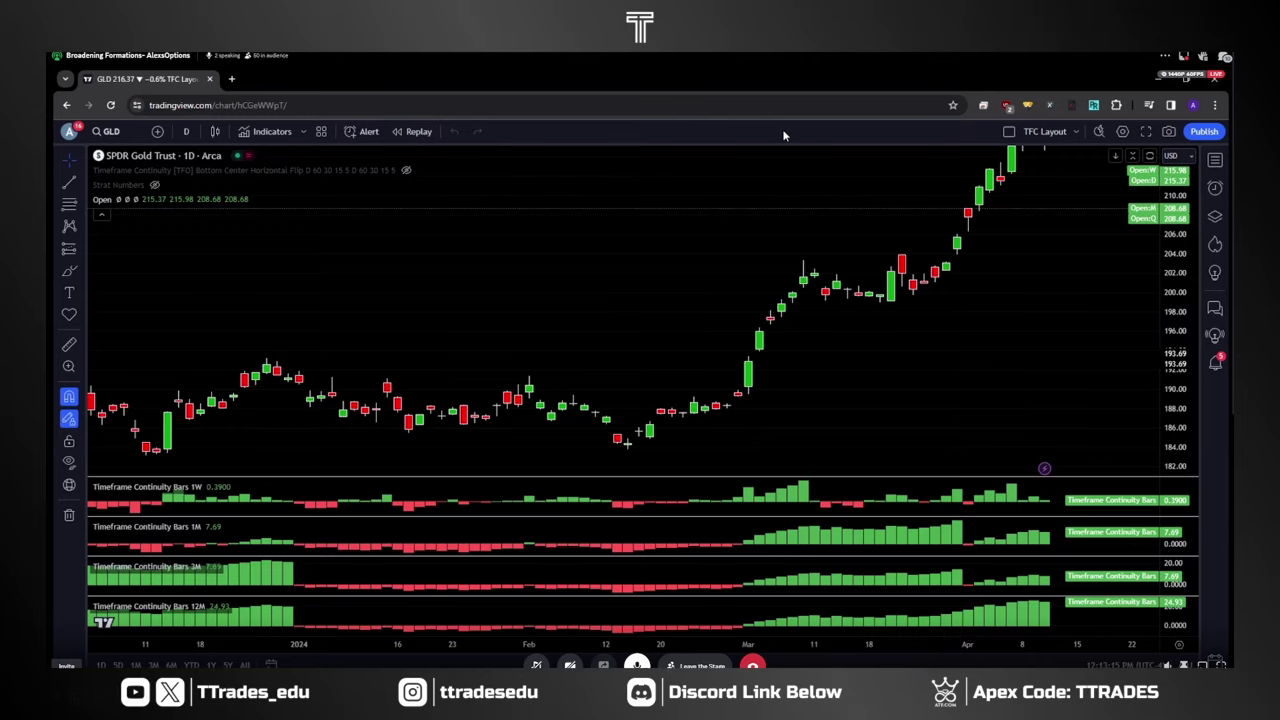
Search Google for "Strat Suite Thinkscript" in a new browser tab and open the useThinkScript Community thread on The STRAT indicator
key("alt+Tab")
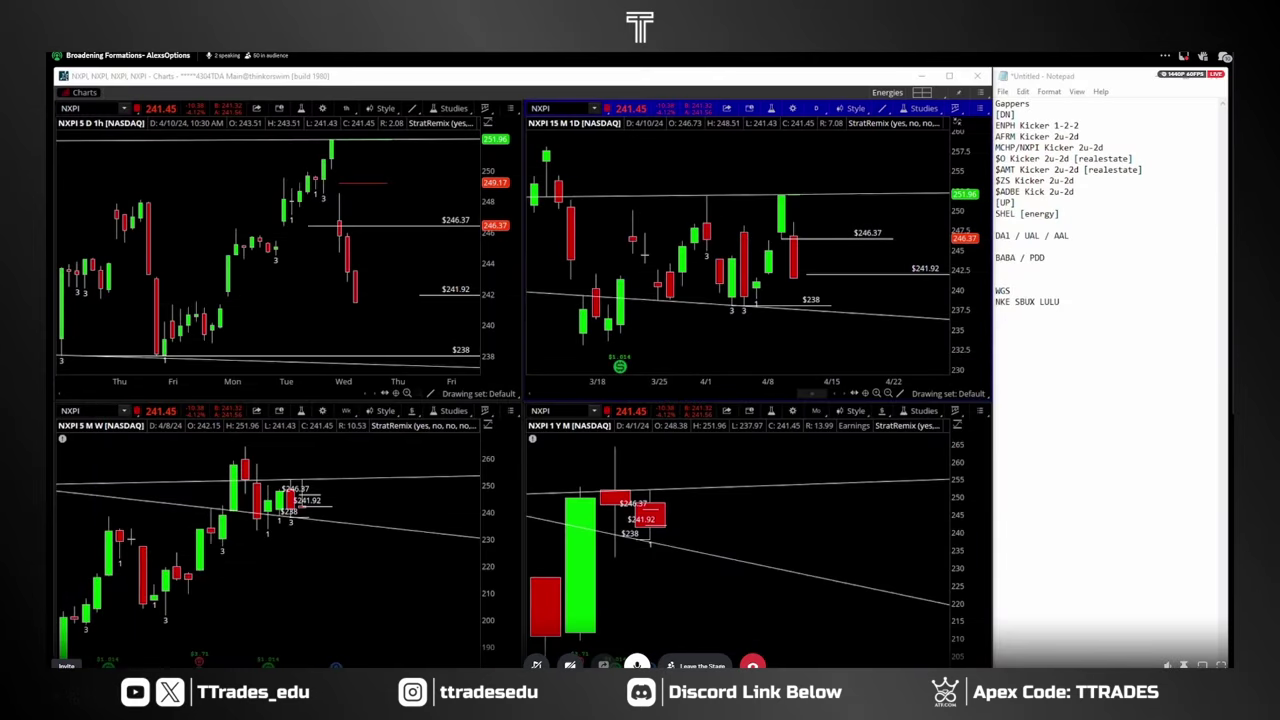
key("alt+Tab")
key("ctrl+t")
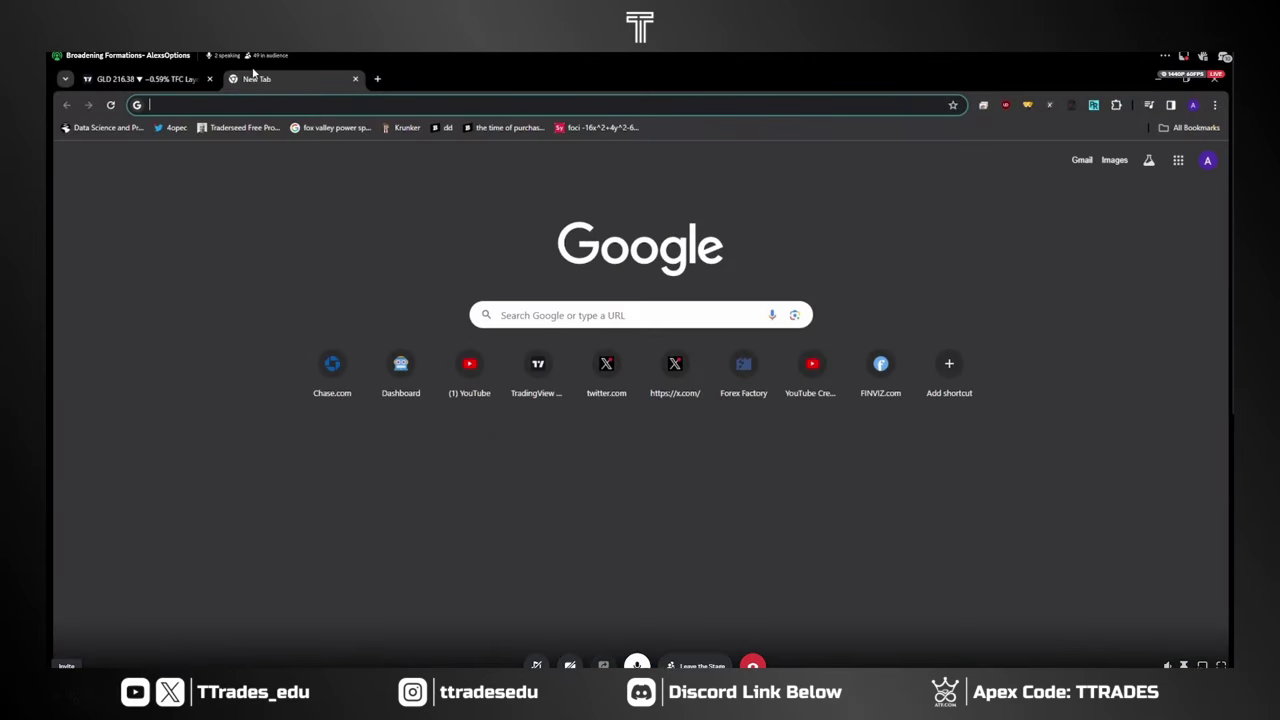
type("Strat Suite T")
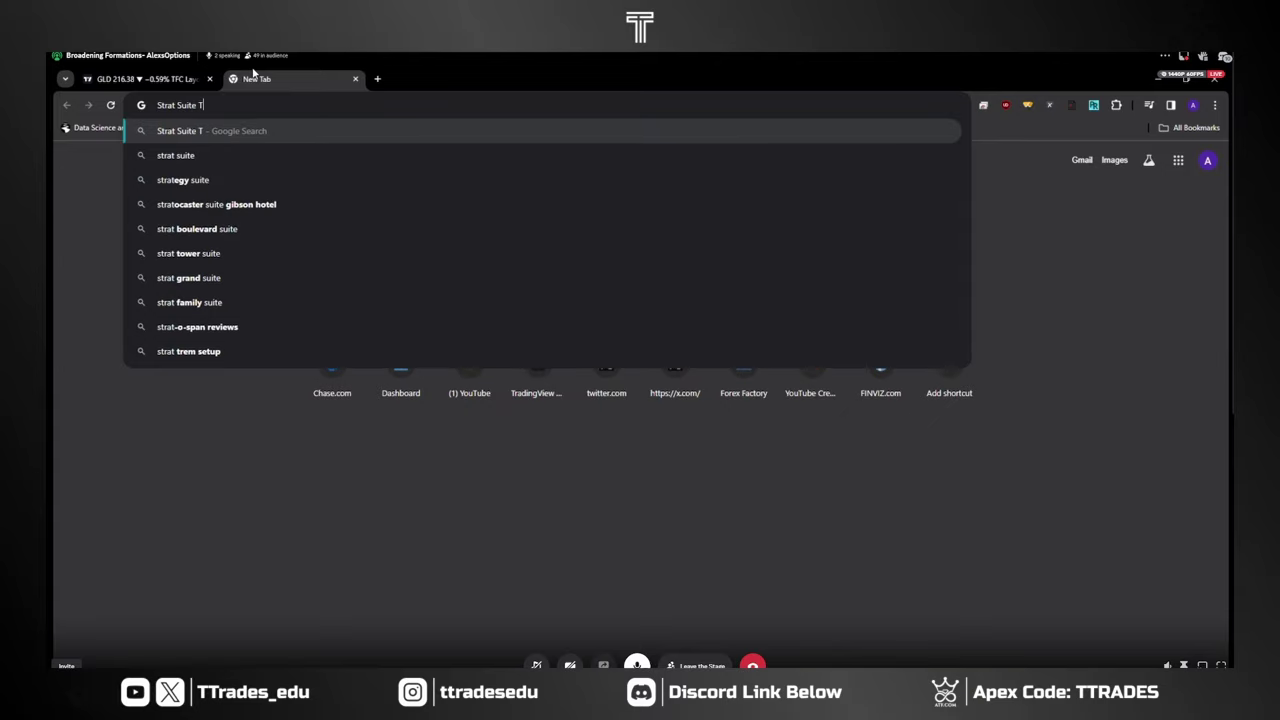
type("hinkscript")
key("Return")
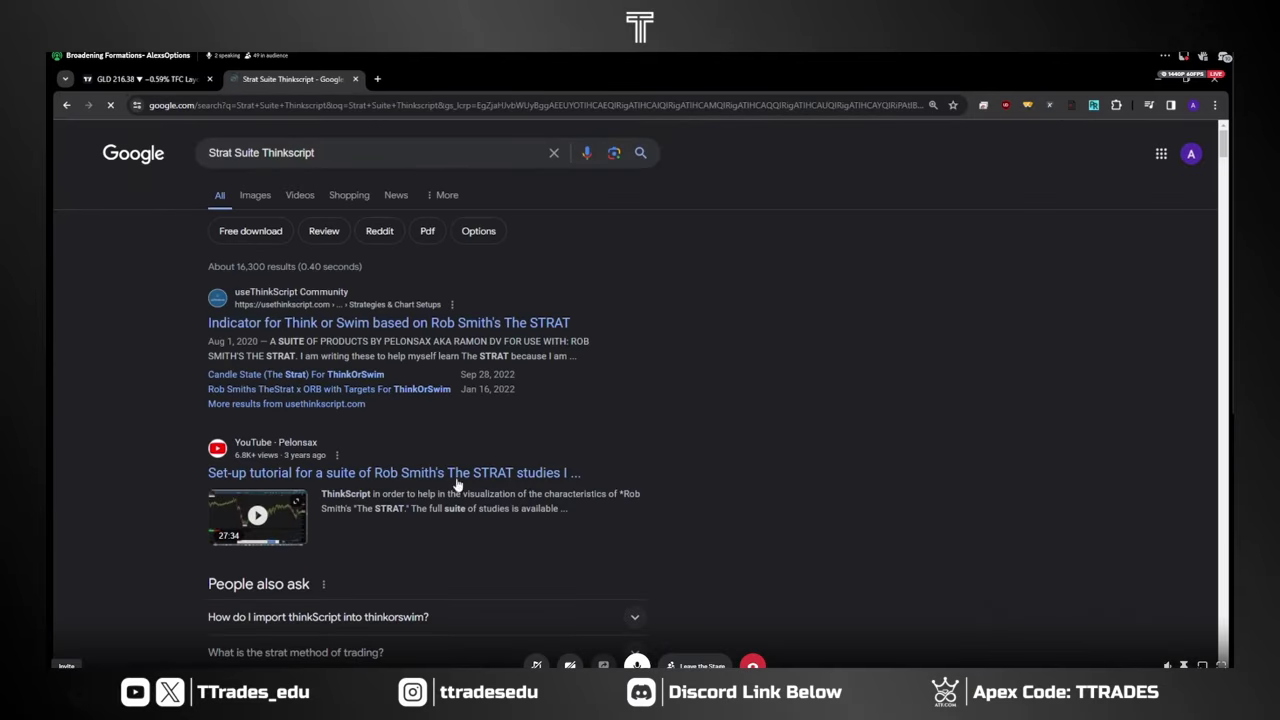
left_click(414, 325)
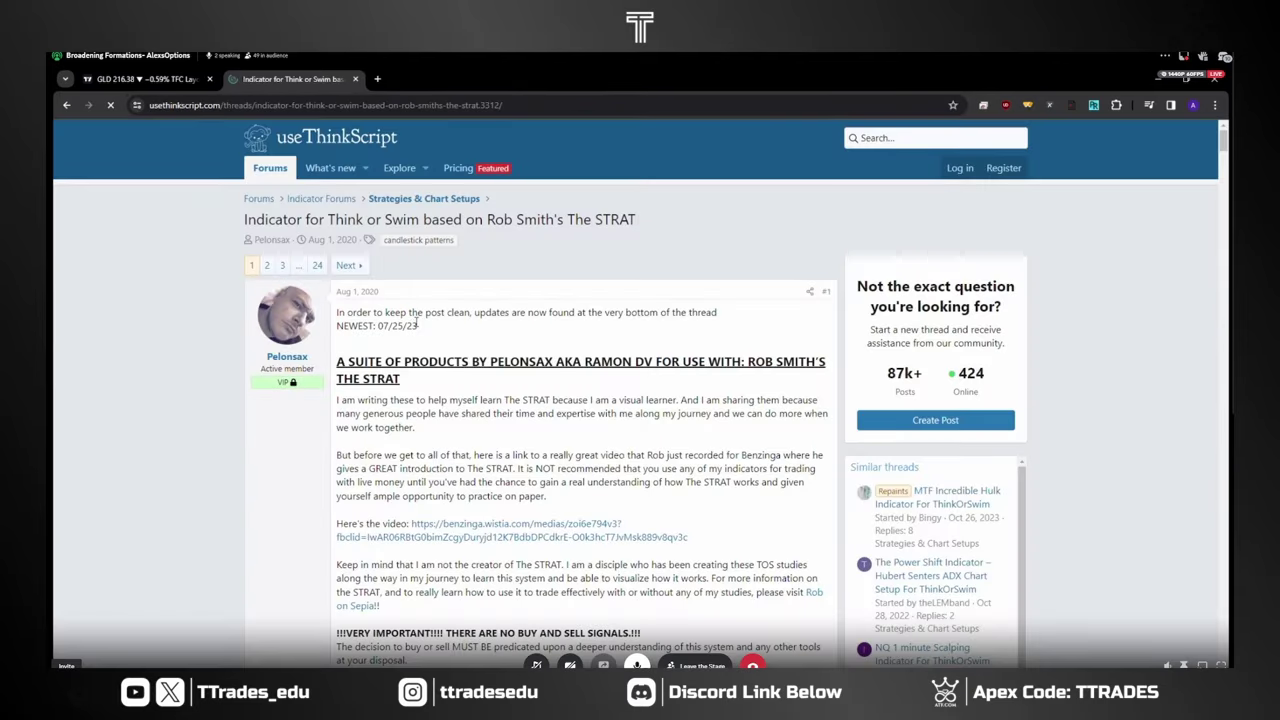
Find the STRAT Bar Numbers 2.0 study and its code in the thread, and return to the thinkorswim charts
scroll(417, 323, "down", 6)
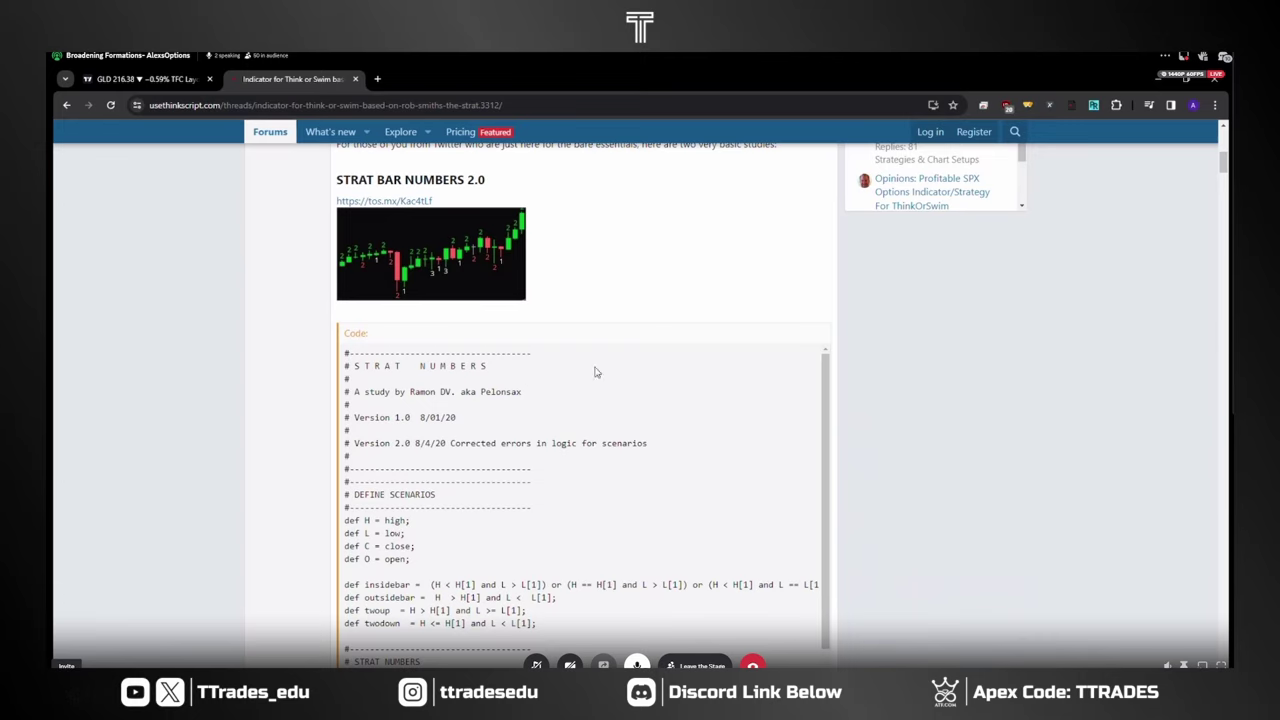
left_click(1185, 78)
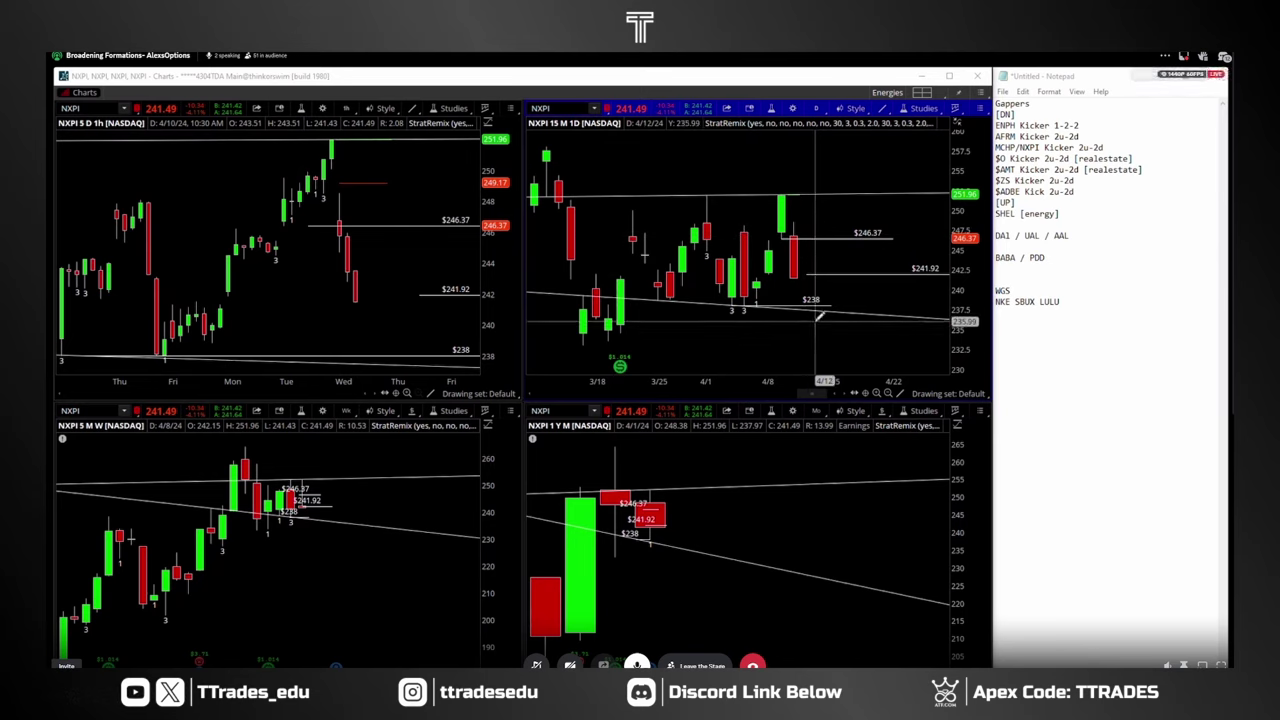
Load LULU across the linked hourly, daily, weekly and monthly charts
left_click(90, 108)
type("LULU")
key("Return")
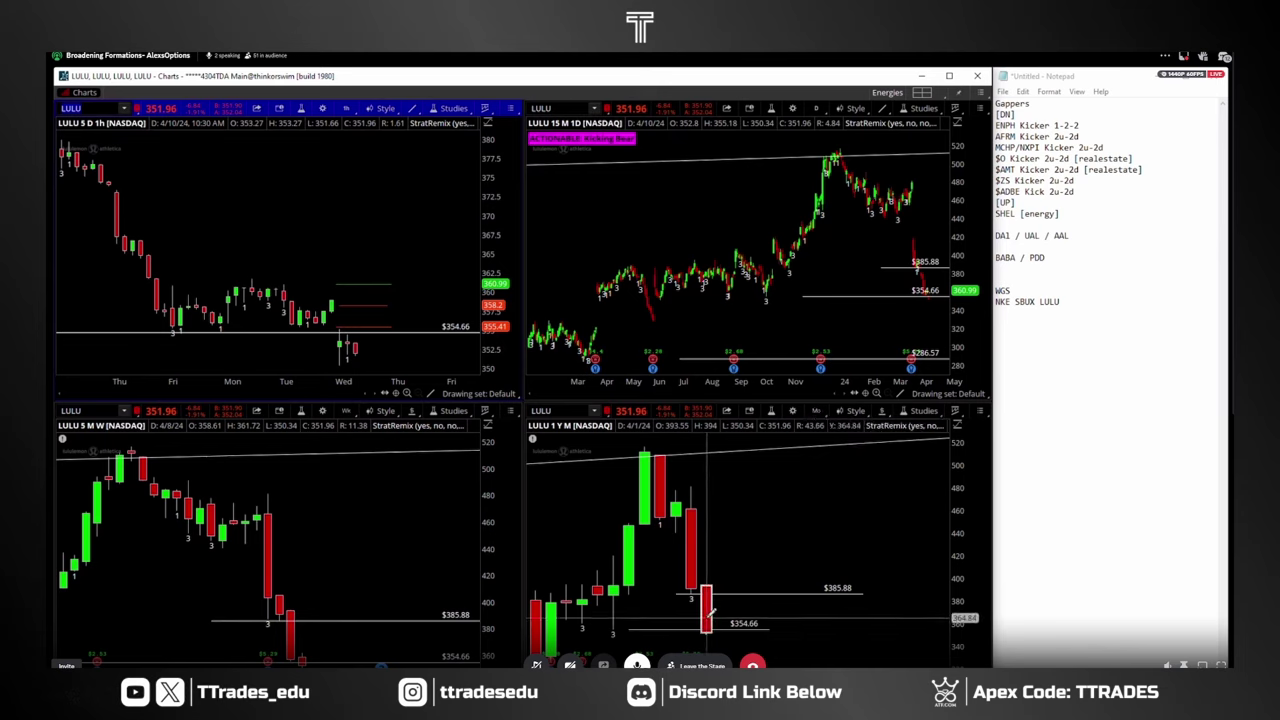
Compare LULU's quarterly candles with its monthly ones, and examine the March–April daily candles around the $385.88 and $354.66 levels
left_click(817, 412)
left_click(817, 412)
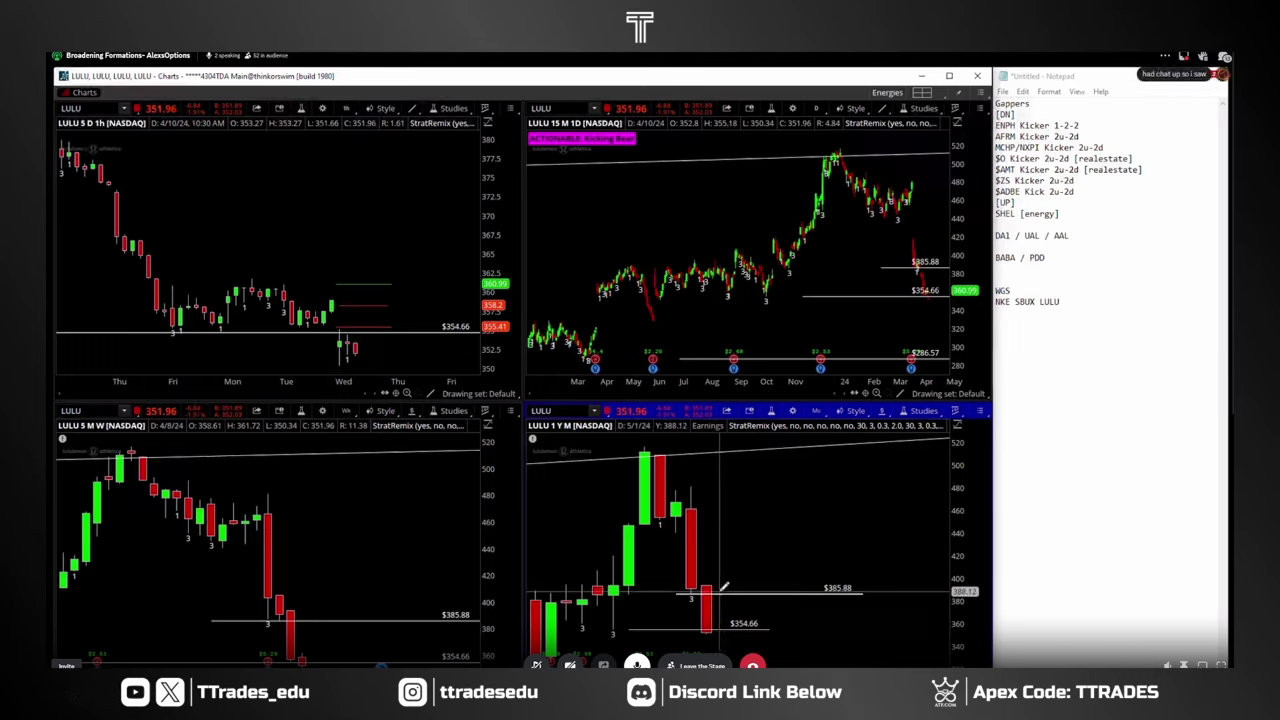
left_click(817, 411)
left_click(754, 573)
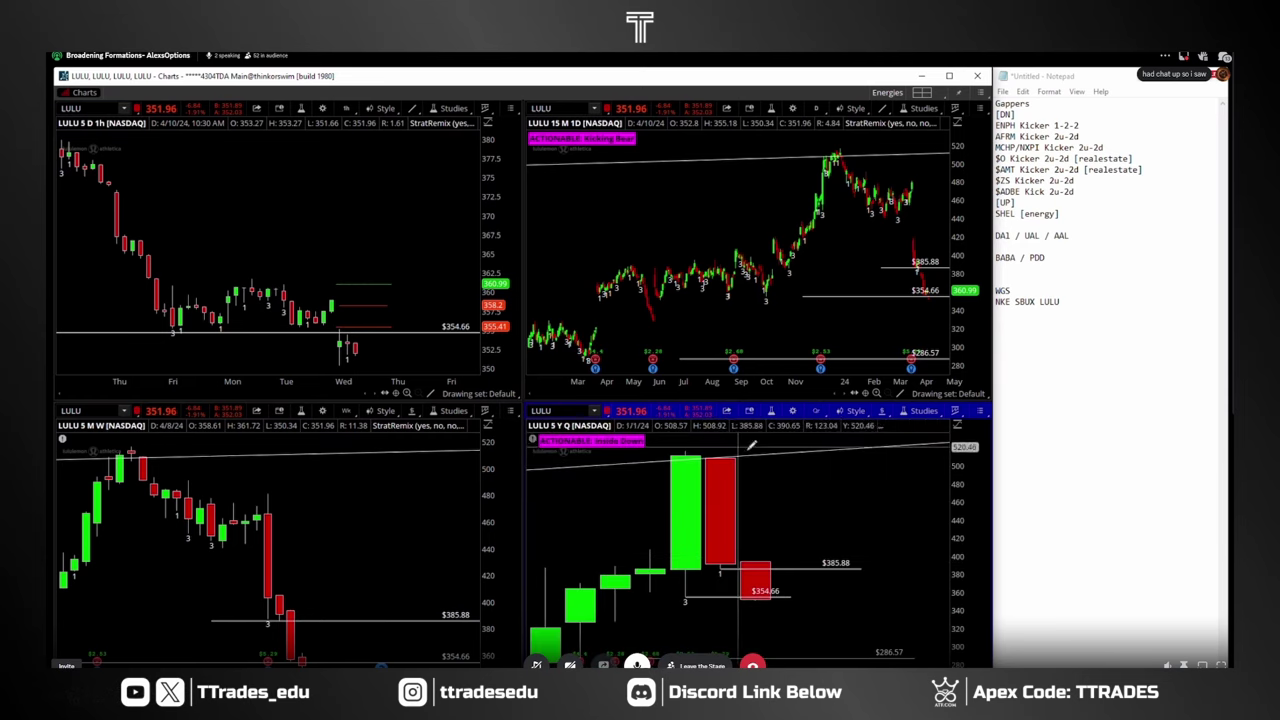
left_click(817, 411)
left_click(754, 574)
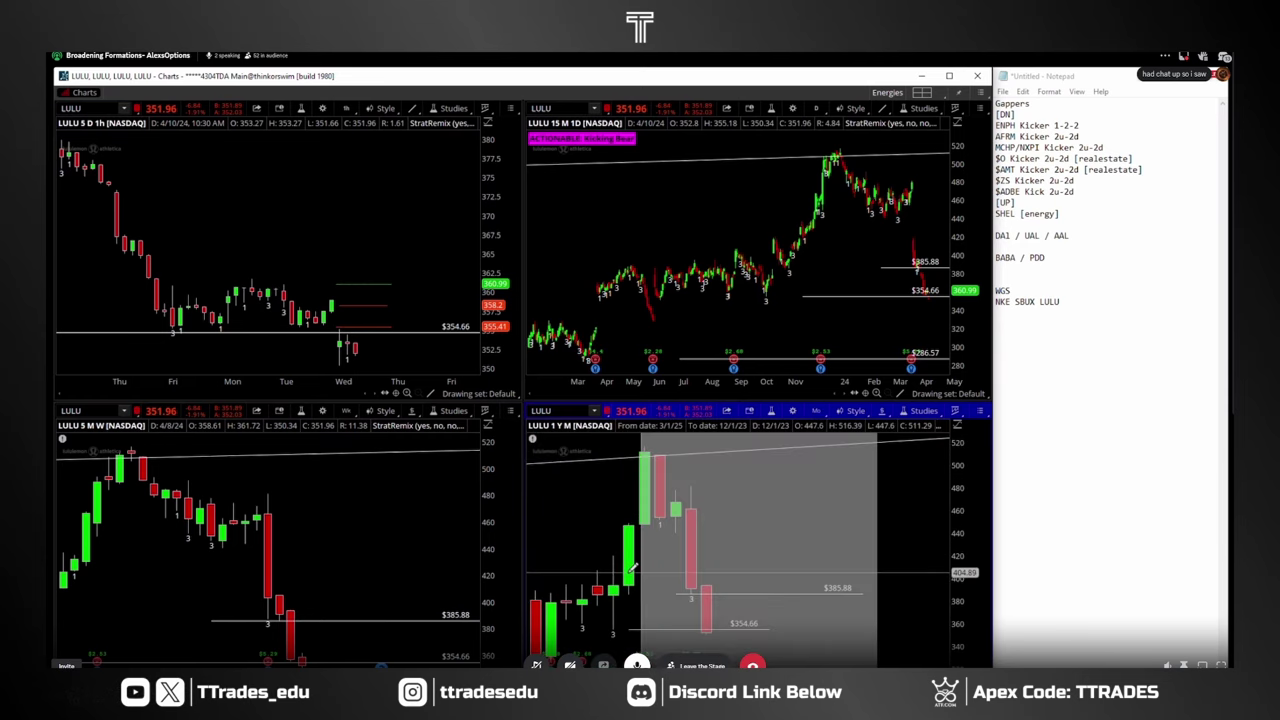
left_click_drag(960, 560, 960, 610)
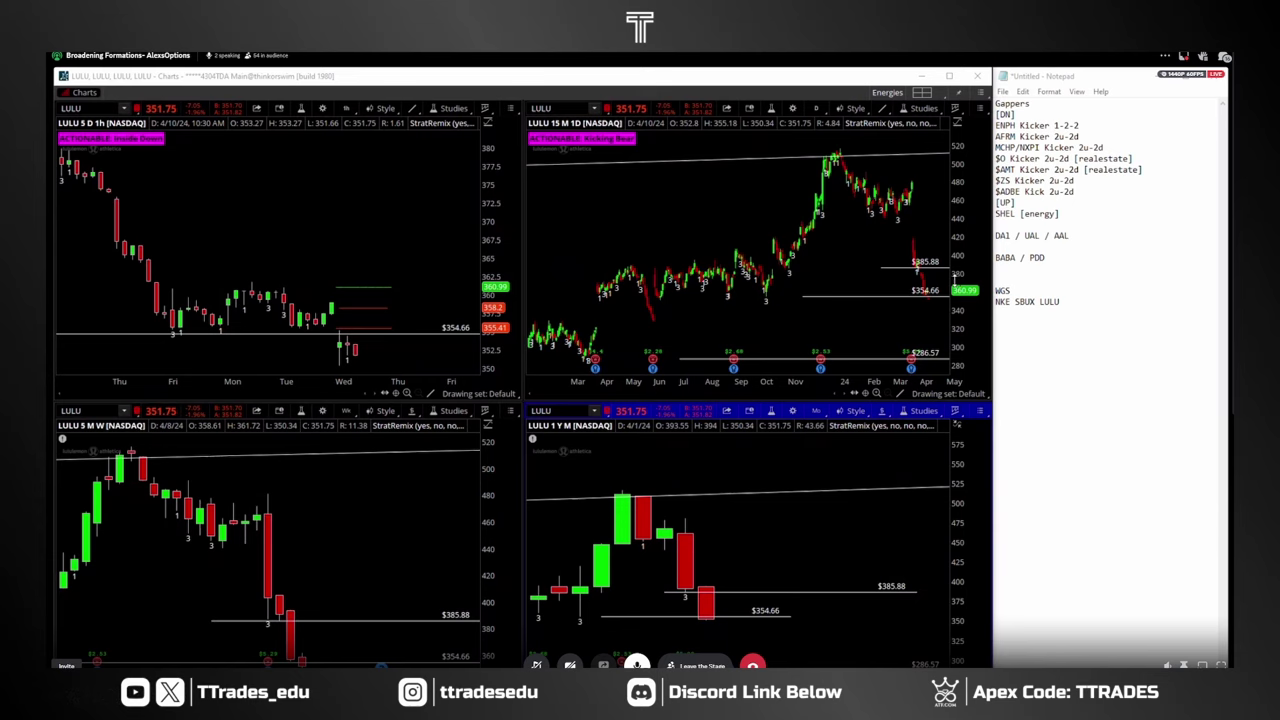
left_click_drag(905, 275, 933, 272)
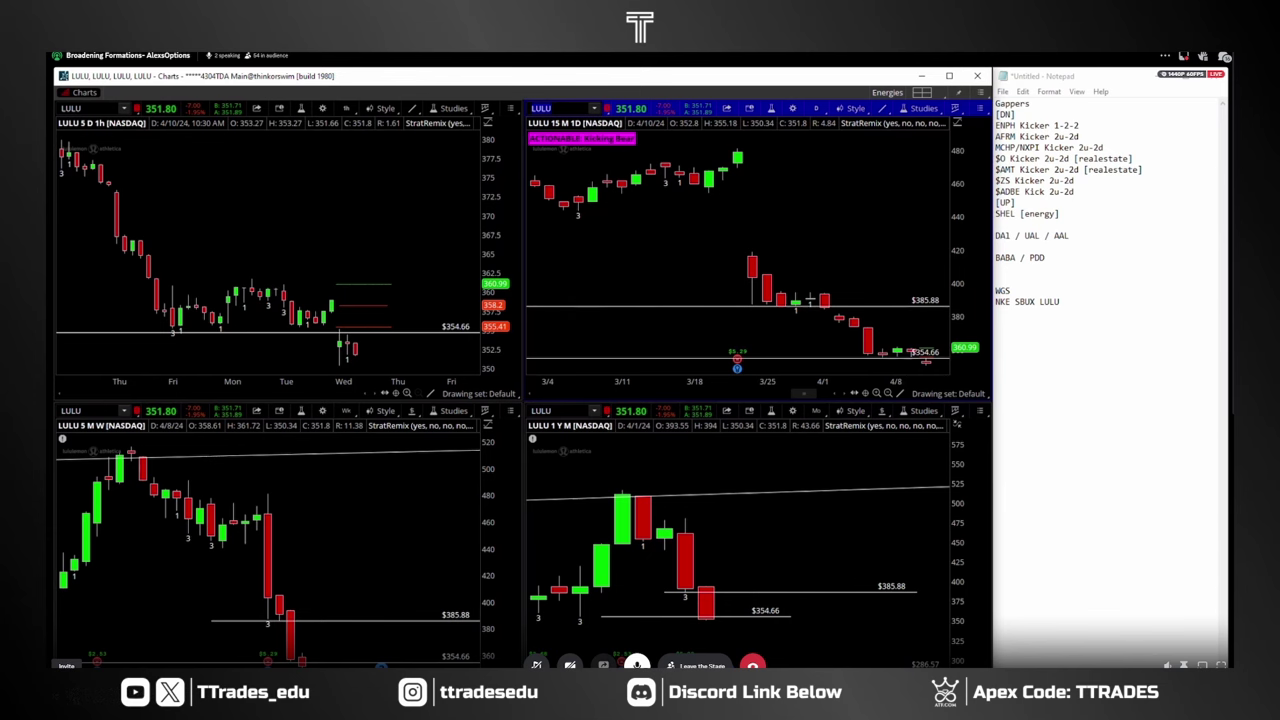
Load SPY across the linked charts and focus the daily chart on the April candles
type("SPY")
key("Return")
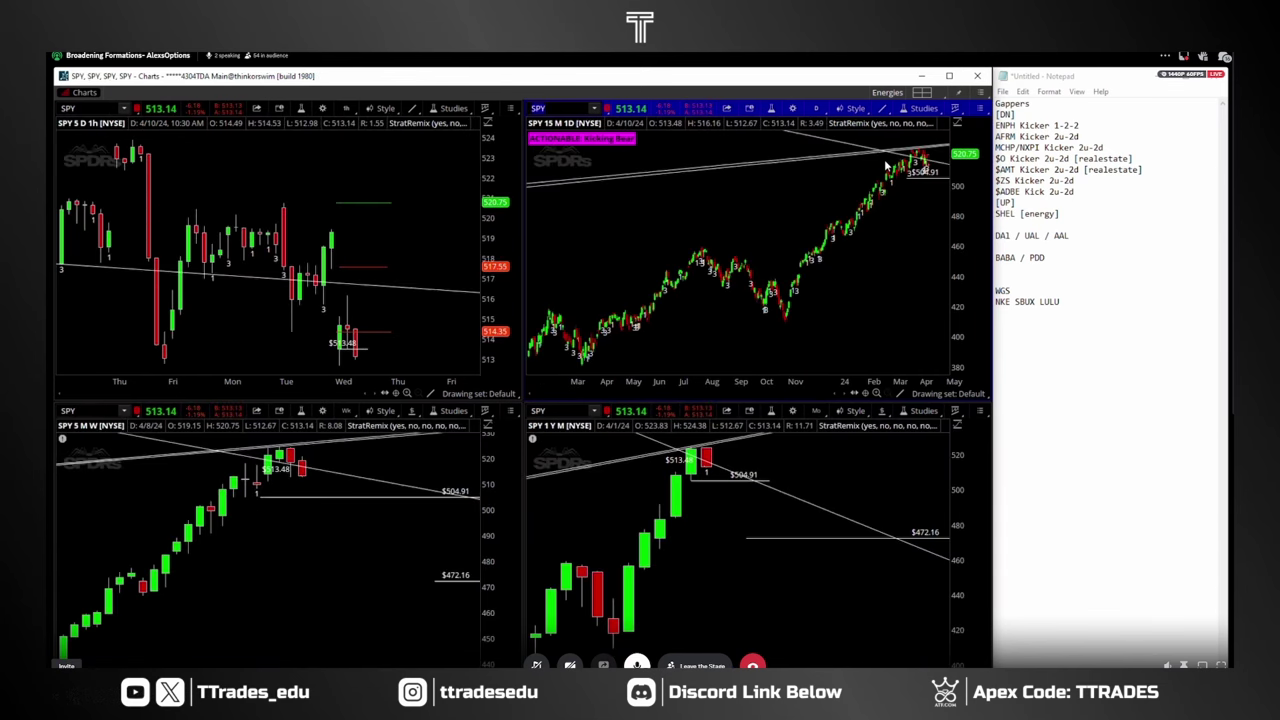
left_click_drag(886, 165, 950, 170)
left_click_drag(845, 220, 724, 222)
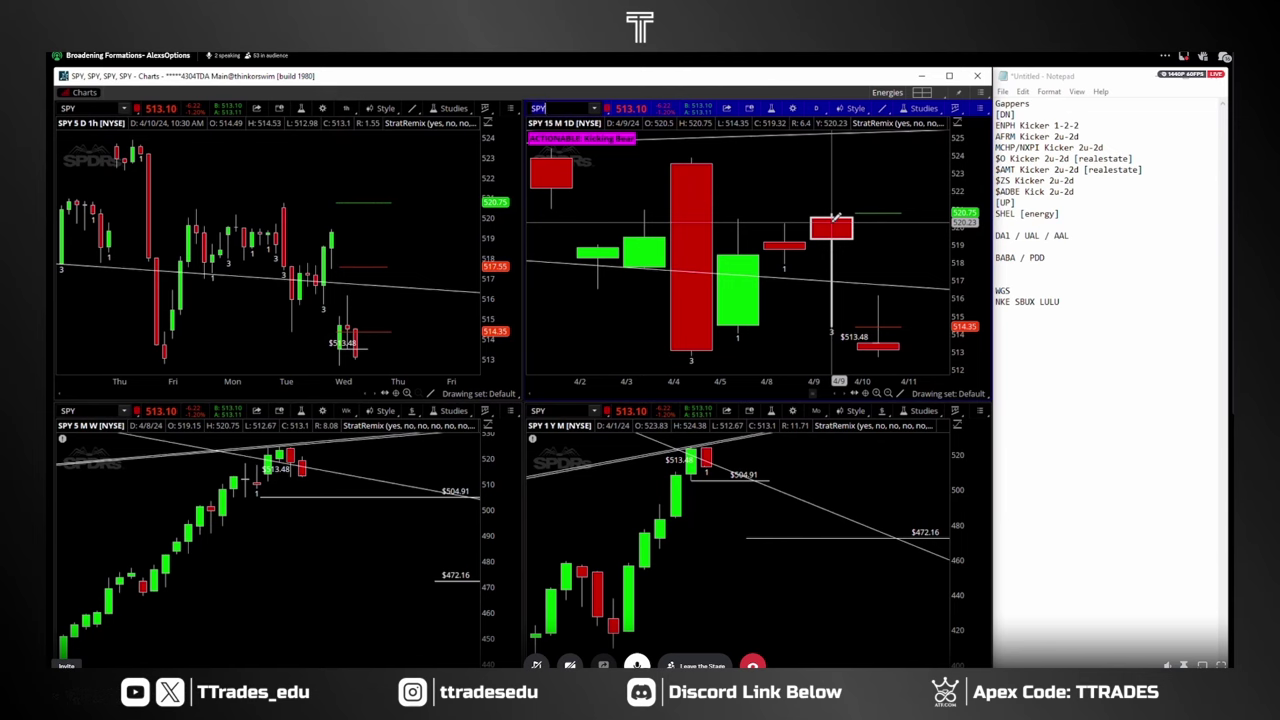
Mark a $520.44 price level on the SPY hourly chart, running from Friday's high past Tuesday's high
middle_click(265, 230)
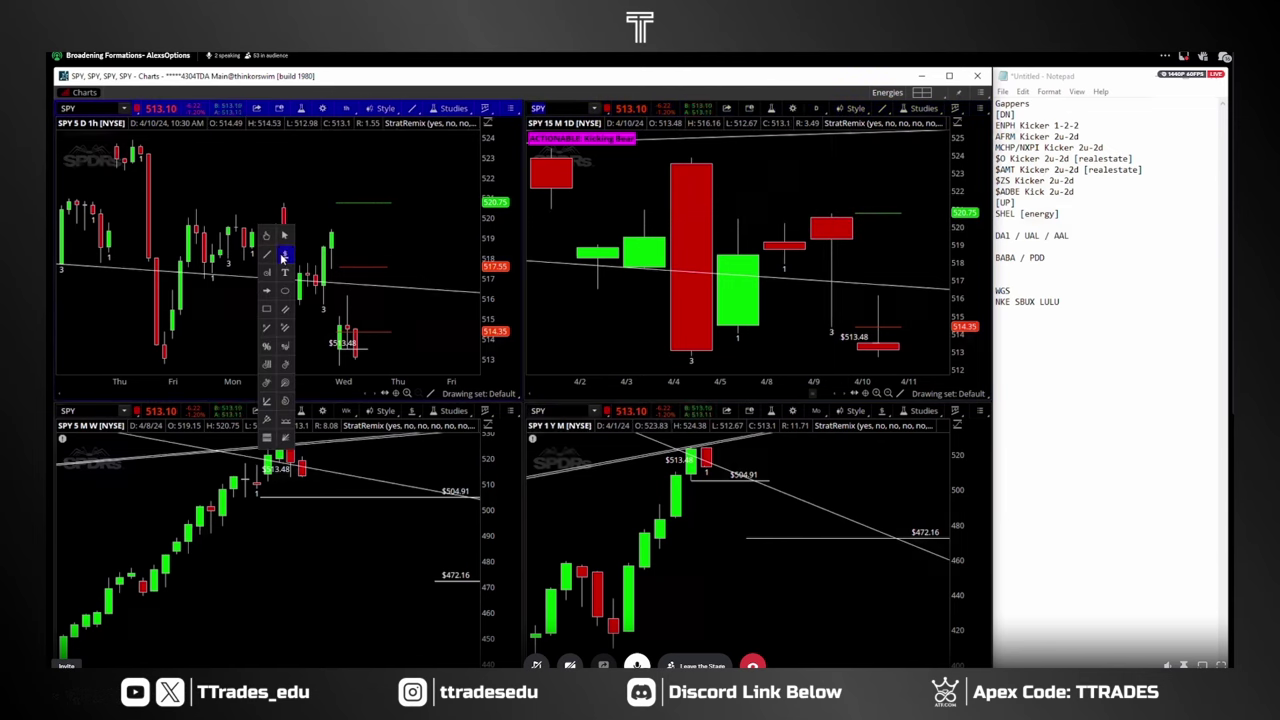
left_click(284, 257)
left_click(196, 212)
left_click(340, 212)
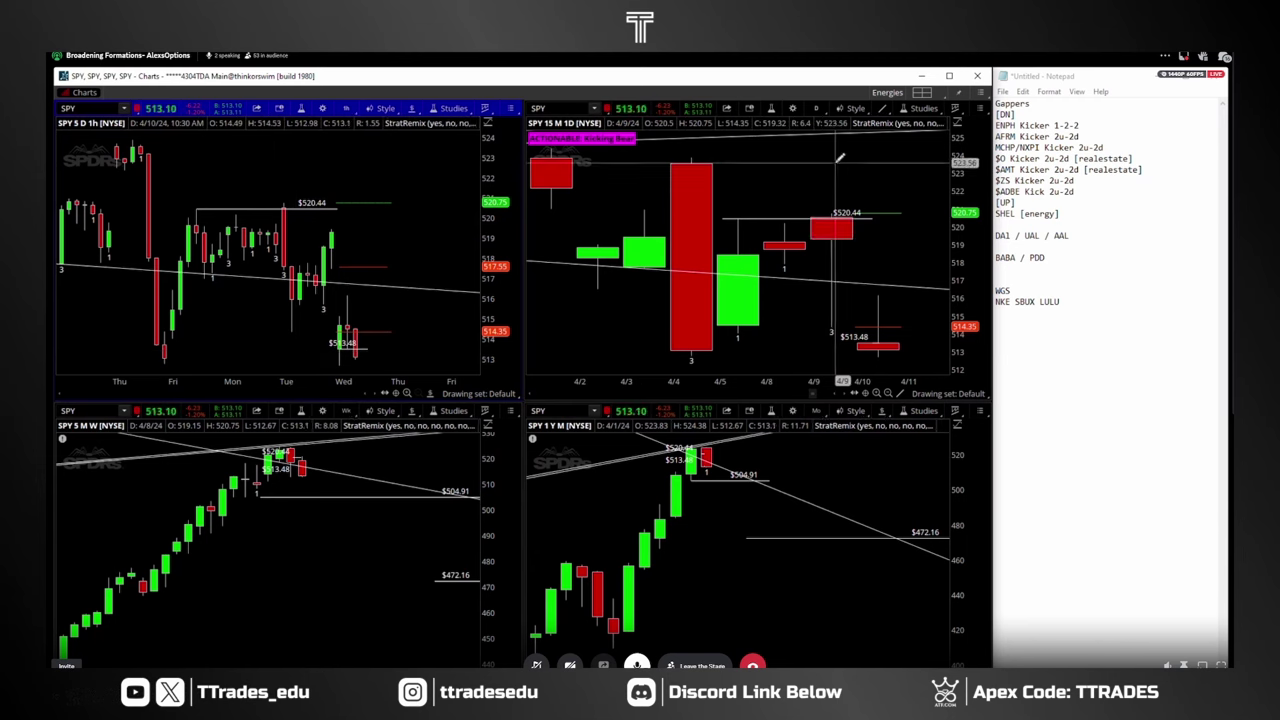
Examine SPY's early-April daily candles and Wednesday's hourly candles around the $513.48 level
left_click_drag(735, 290, 800, 262)
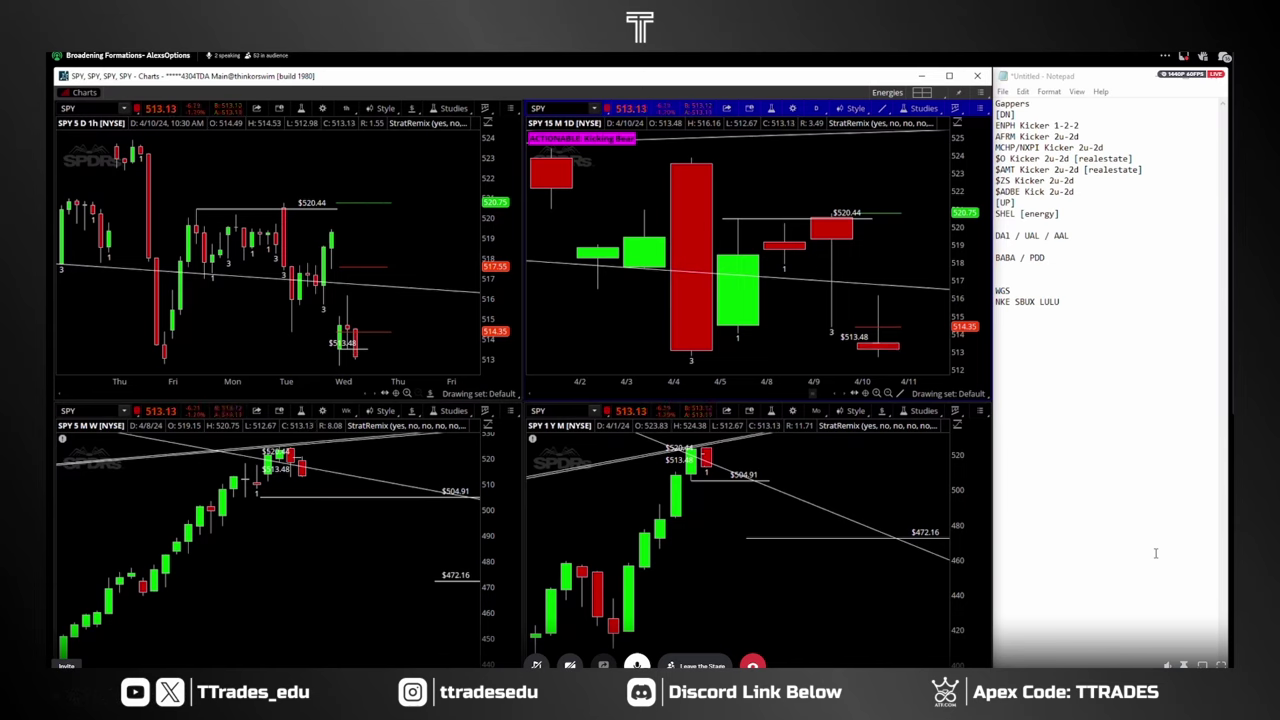
left_click_drag(306, 288, 388, 372)
left_click_drag(510, 275, 510, 284)
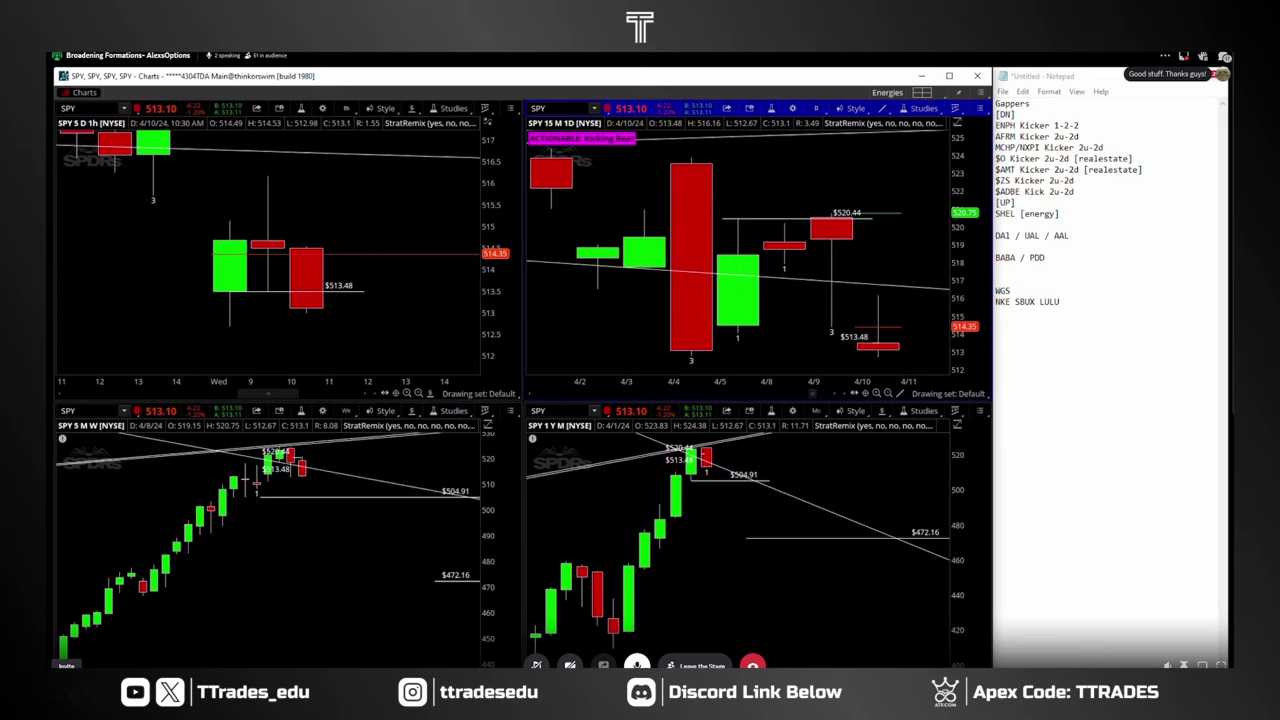
key("alt+Tab")
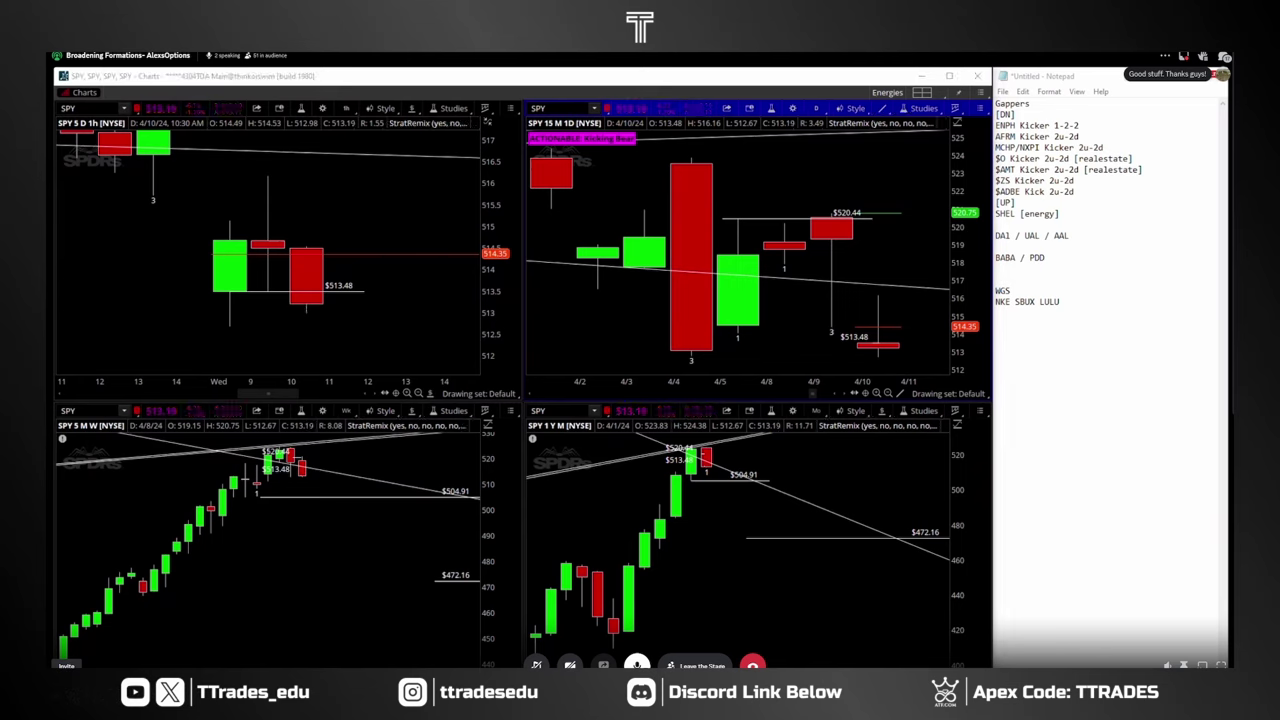